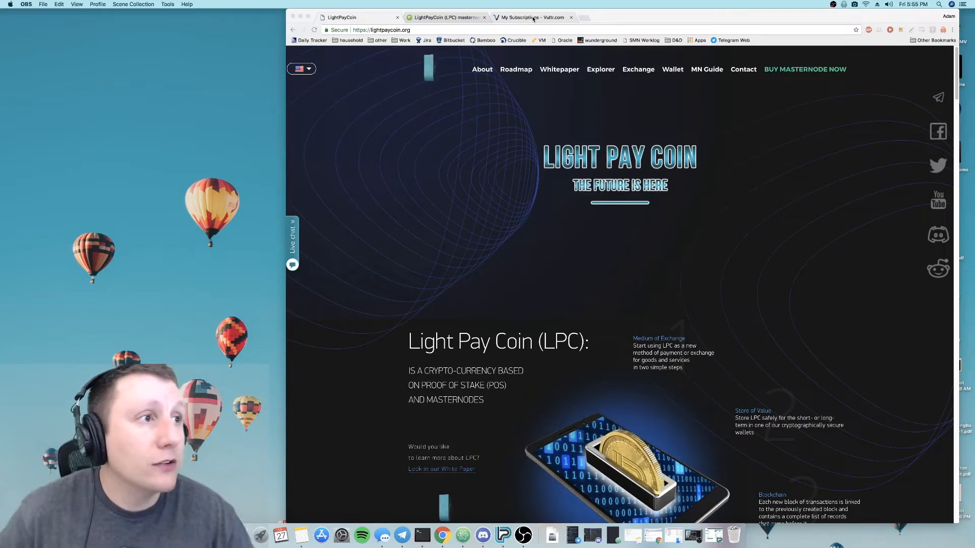
- Start deploying a new Vultr server with Ubuntu 16.04 x64 and the 25 GB SSD, $5/mo size
{"action": "left_click", "coordinate": [533, 18]}
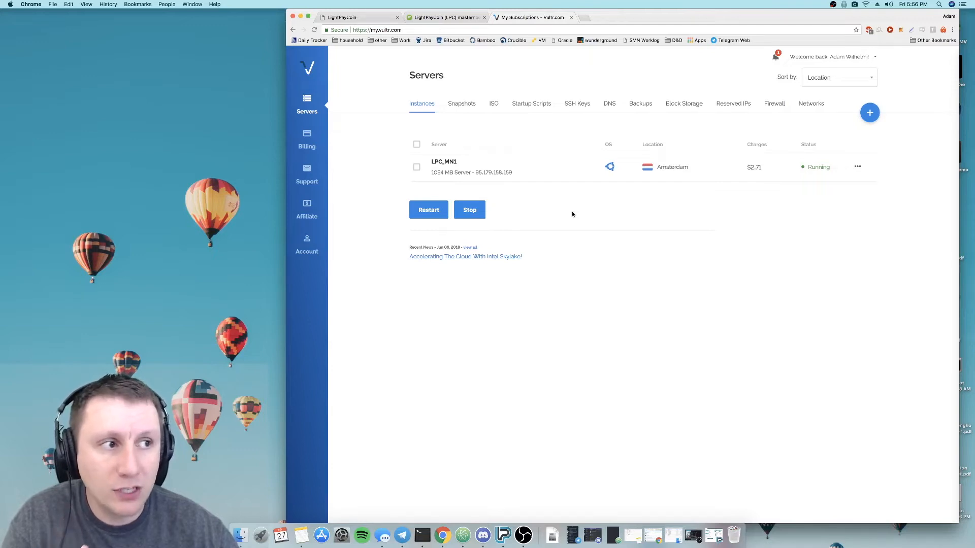
{"action": "left_click", "coordinate": [869, 113]}
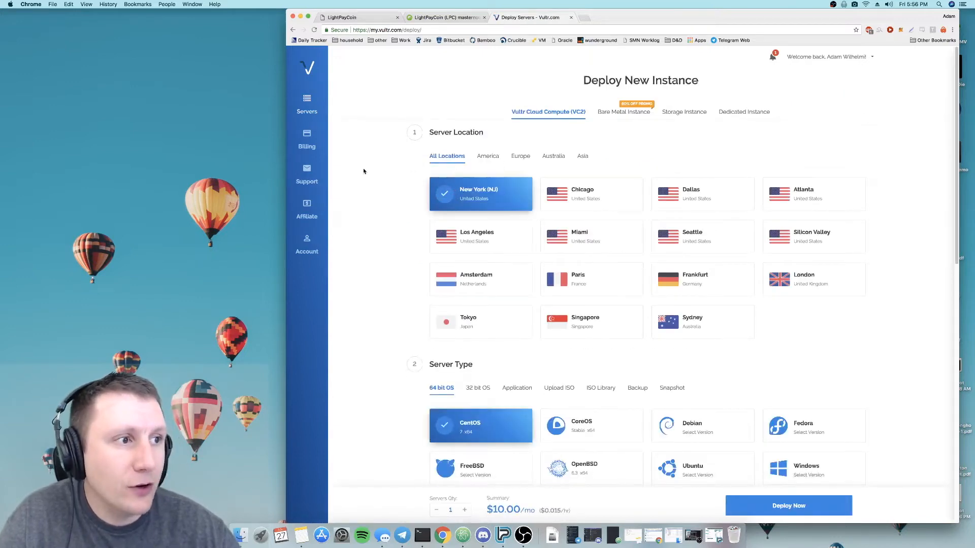
{"action": "scroll", "coordinate": [374, 179], "scroll_direction": "down", "scroll_amount": 2}
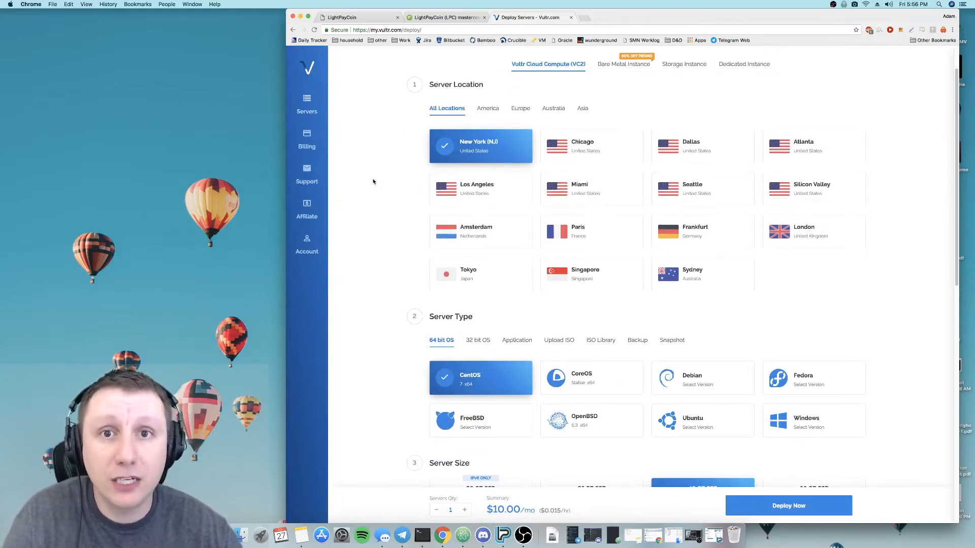
{"action": "scroll", "coordinate": [371, 181], "scroll_direction": "down", "scroll_amount": 1}
{"action": "scroll", "coordinate": [369, 181], "scroll_direction": "down", "scroll_amount": 4}
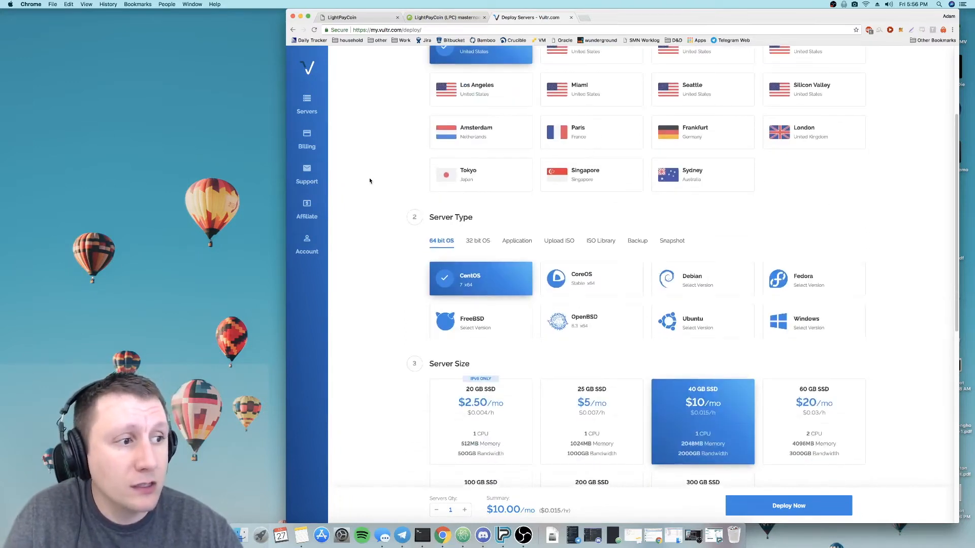
{"action": "mouse_move", "coordinate": [714, 315]}
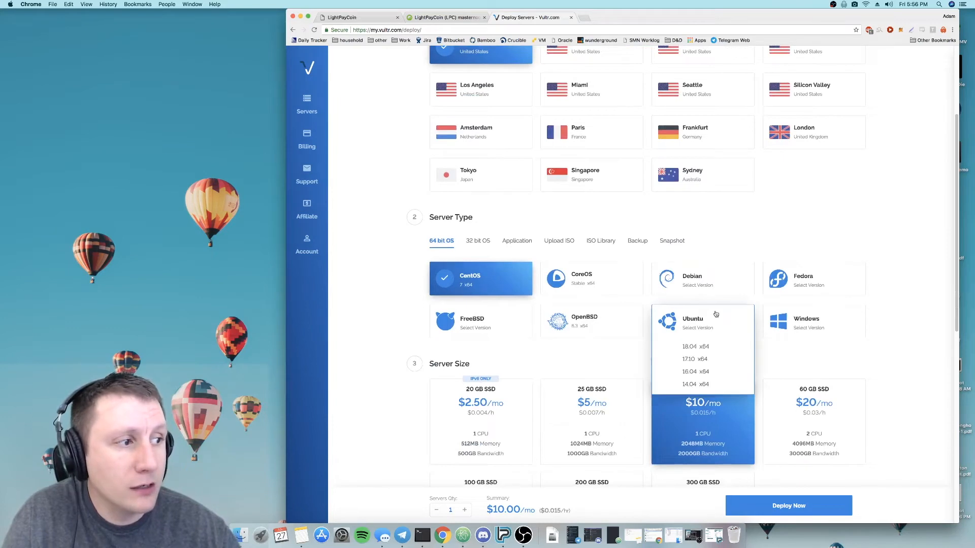
{"action": "left_click", "coordinate": [702, 373]}
{"action": "scroll", "coordinate": [362, 305], "scroll_direction": "down", "scroll_amount": 1}
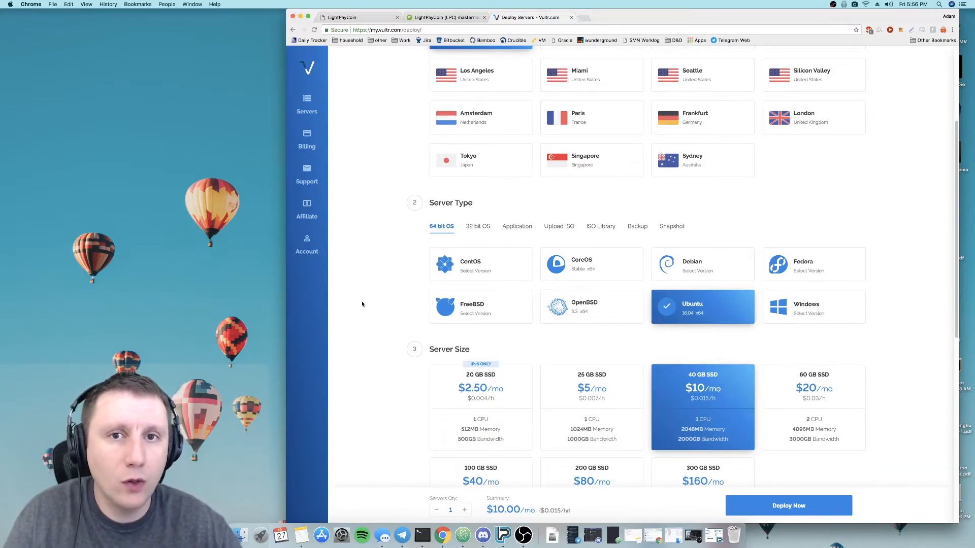
{"action": "left_click", "coordinate": [573, 394]}
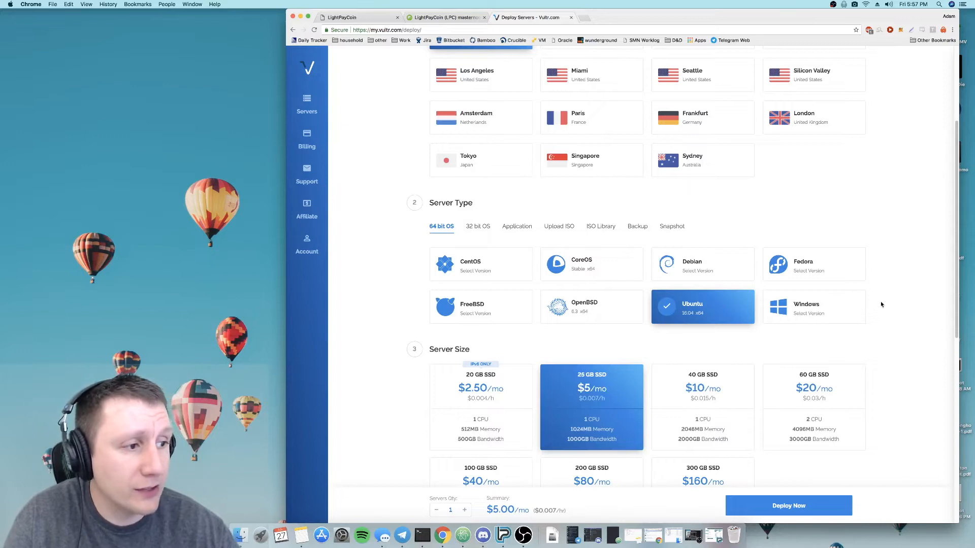
- Label the new server MN2_LPC and deploy it
{"action": "scroll", "coordinate": [880, 304], "scroll_direction": "down", "scroll_amount": 3}
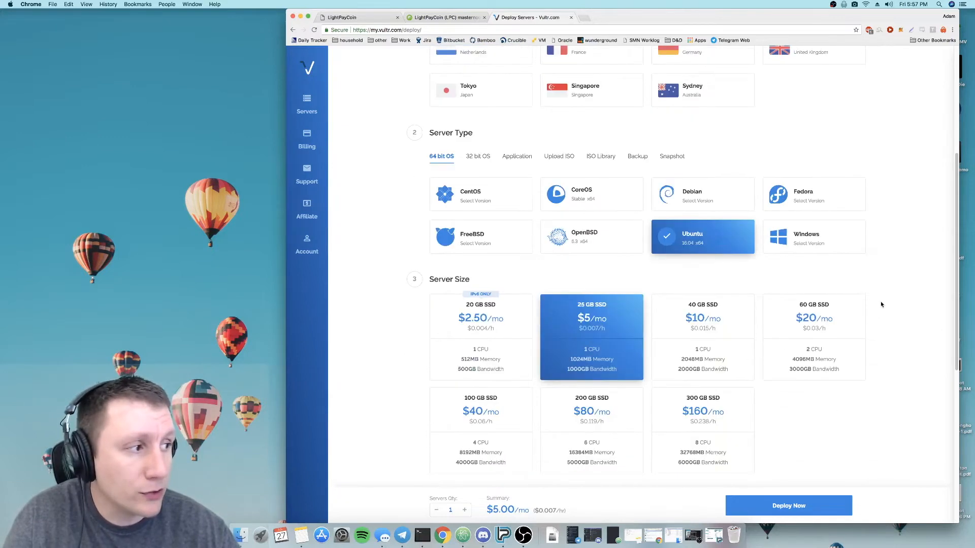
{"action": "scroll", "coordinate": [880, 304], "scroll_direction": "down", "scroll_amount": 5}
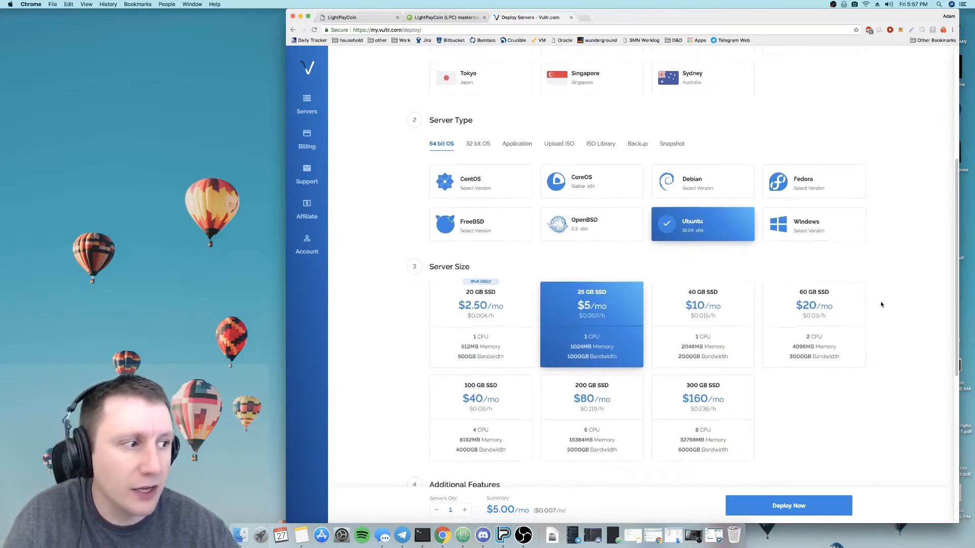
{"action": "scroll", "coordinate": [881, 304], "scroll_direction": "down", "scroll_amount": 7}
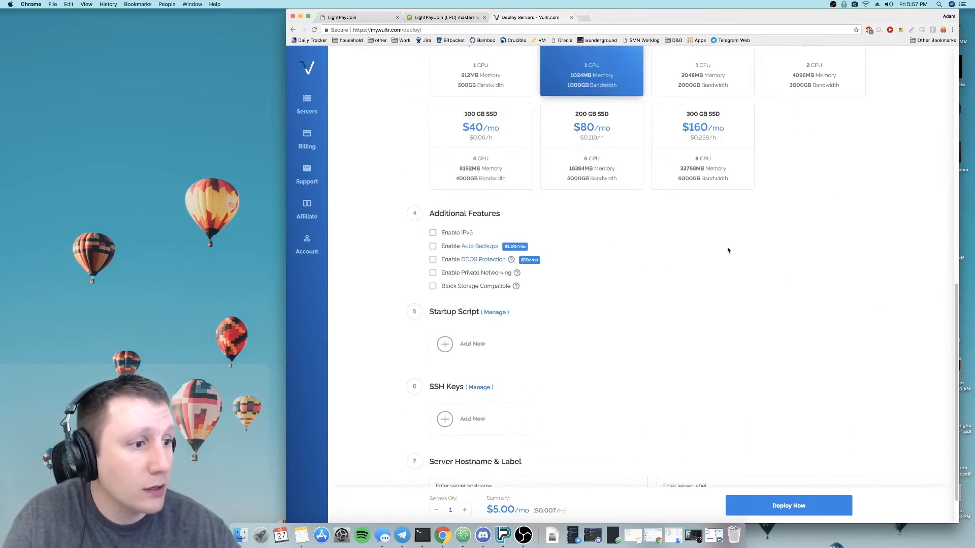
{"action": "scroll", "coordinate": [771, 244], "scroll_direction": "down", "scroll_amount": 2}
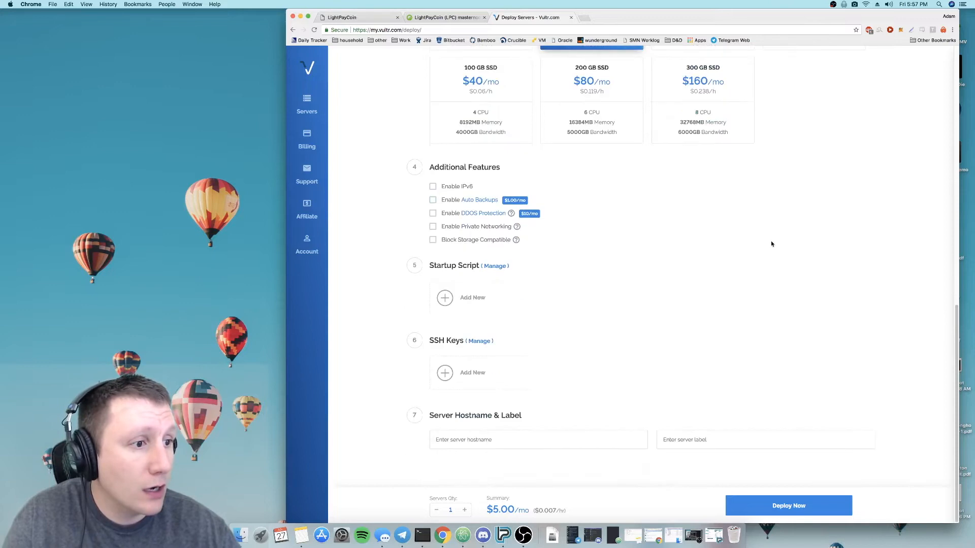
{"action": "left_click", "coordinate": [758, 435]}
{"action": "type", "text": "MN2"}
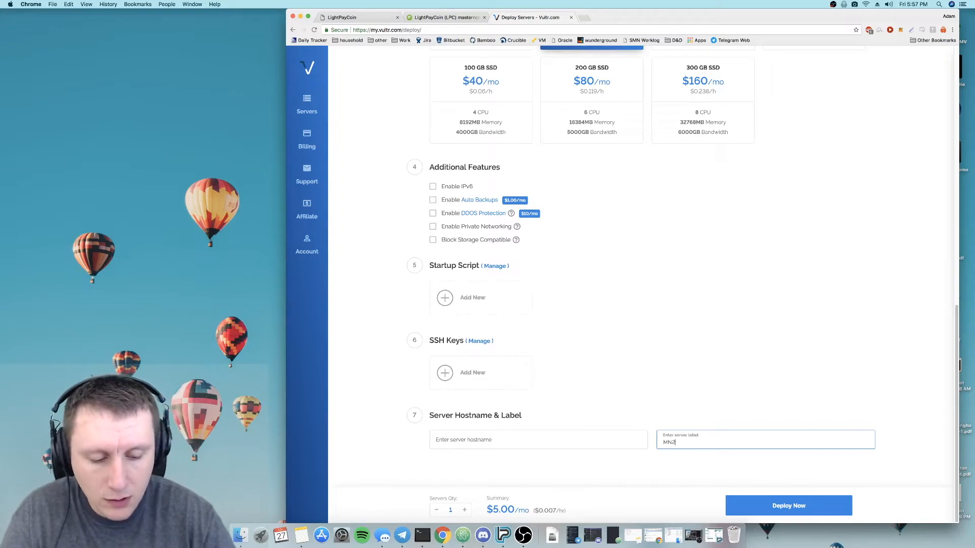
{"action": "type", "text": "_LPC"}
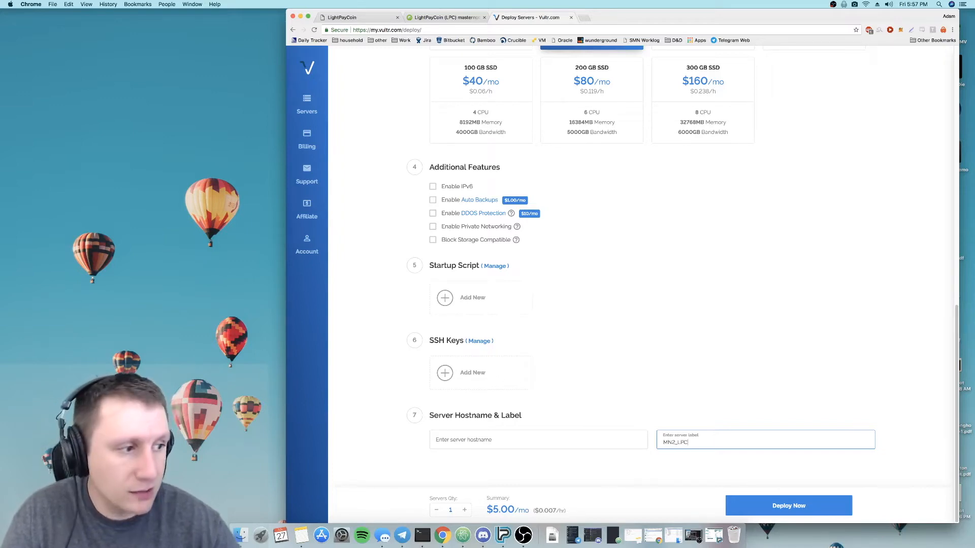
{"action": "left_click", "coordinate": [826, 513]}
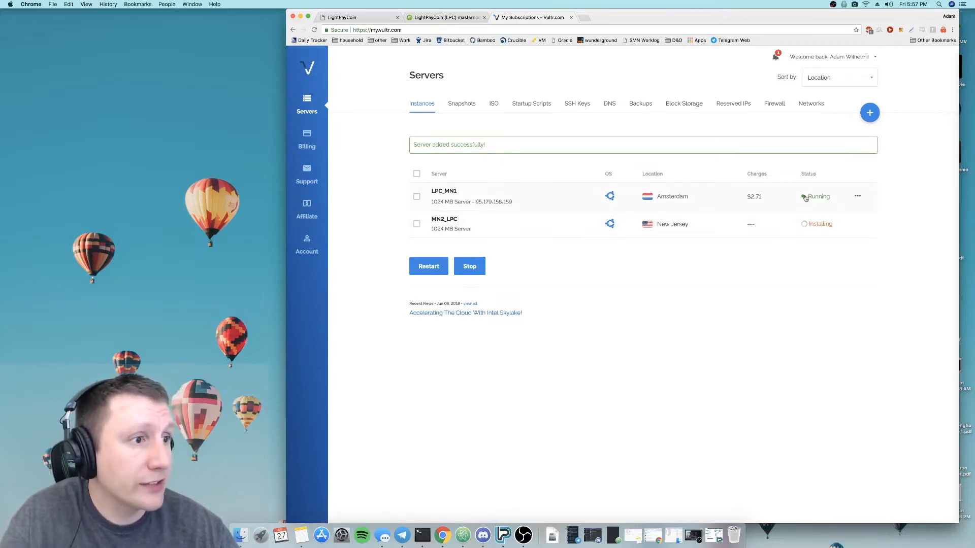
- View the LPC_MN1 server's information, return to the server list and open the MN2_LPC server's details
{"action": "left_click", "coordinate": [450, 194]}
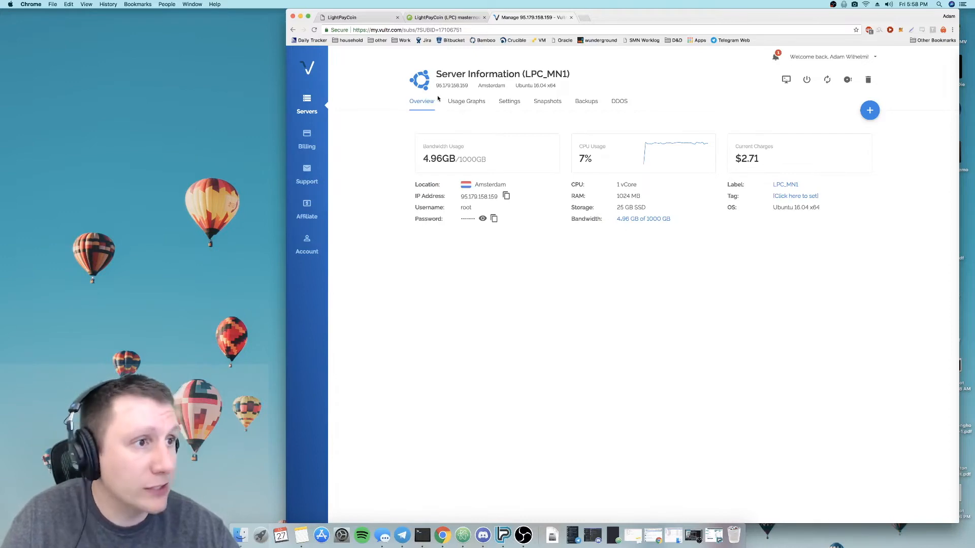
{"action": "left_click", "coordinate": [306, 104]}
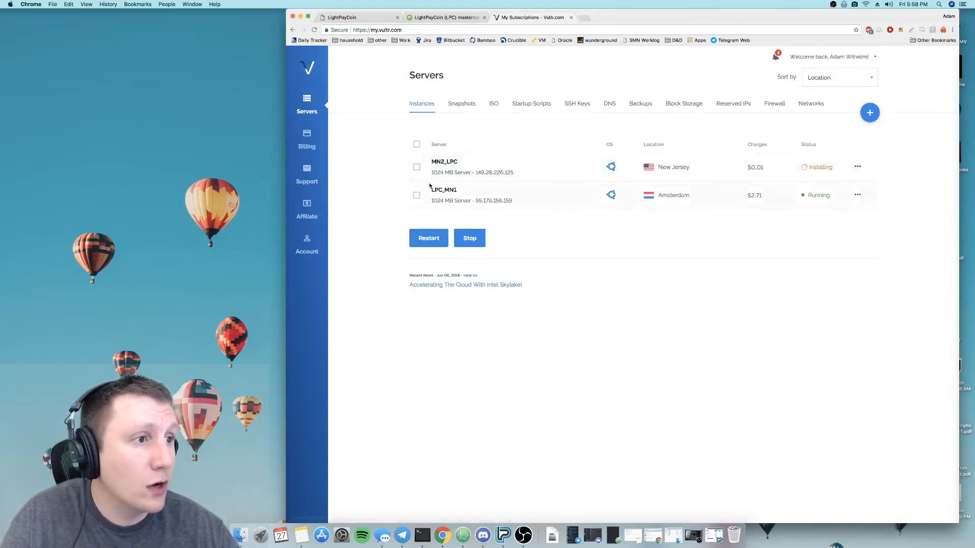
{"action": "left_click", "coordinate": [489, 168]}
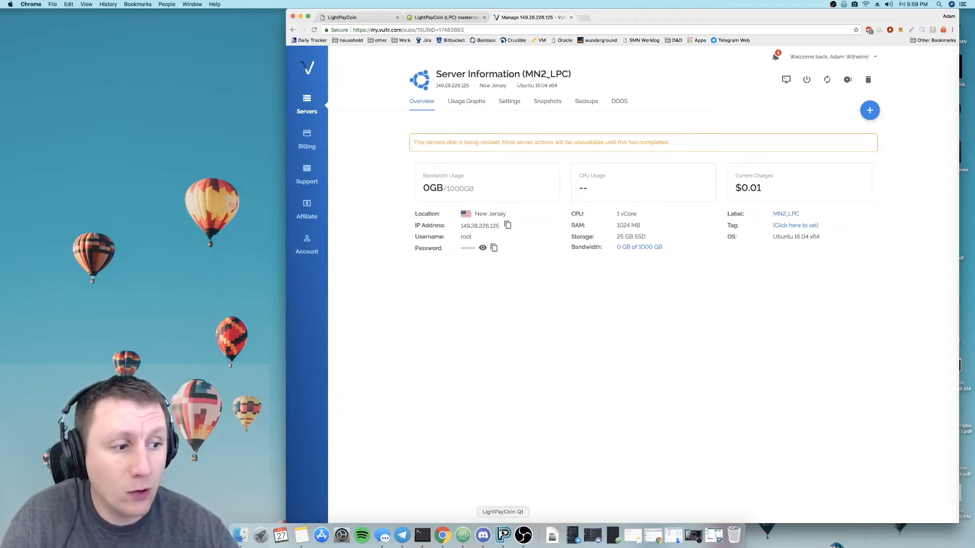
- Switch to the LightPayCoin Core wallet and view the list of own masternodes
{"action": "left_click", "coordinate": [503, 534]}
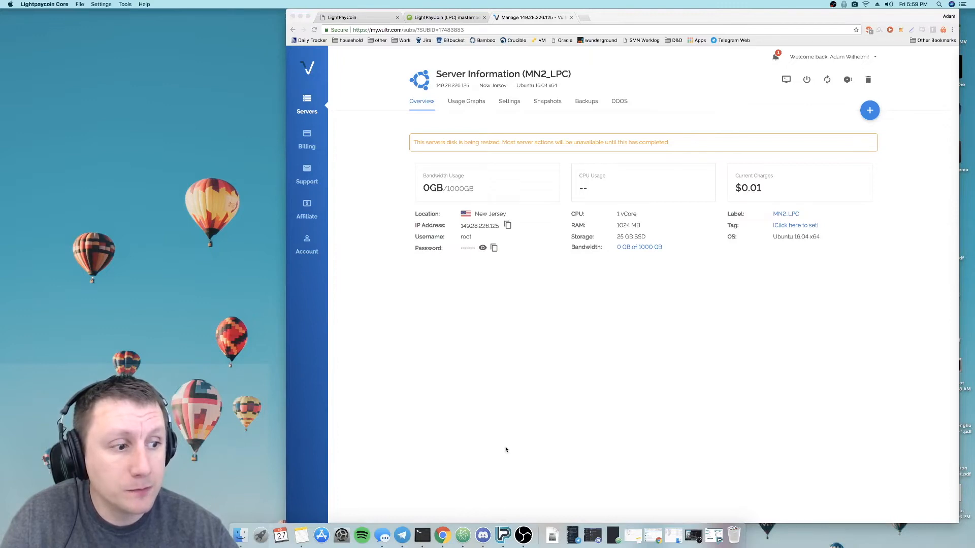
{"action": "left_click", "coordinate": [714, 535]}
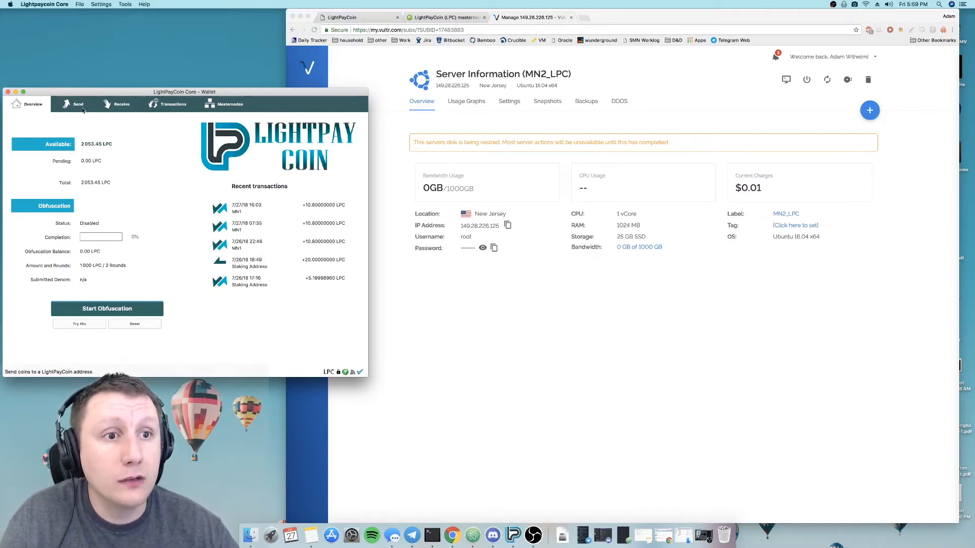
{"action": "left_click", "coordinate": [226, 105]}
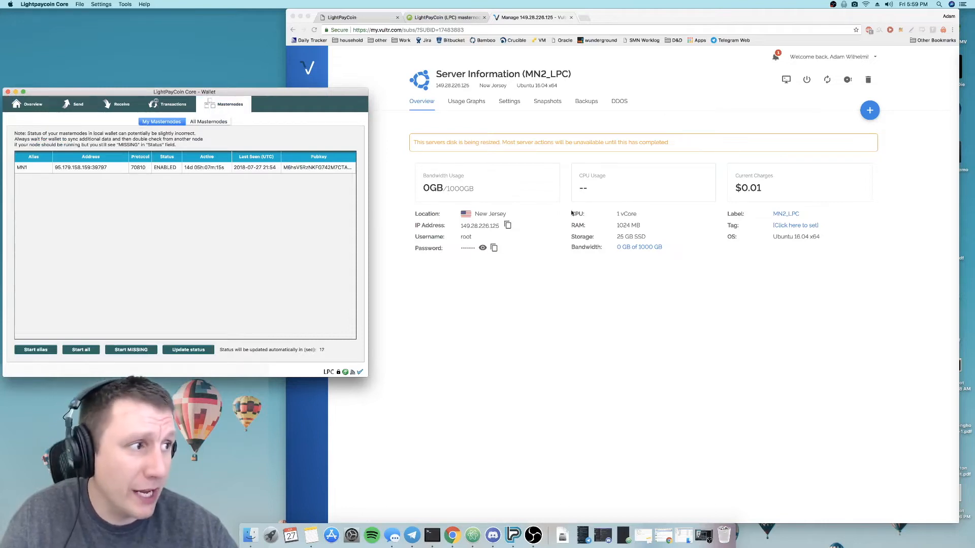
- Return to Vultr in the browser, check the installation status of MN2_LPC and reopen its server information
{"action": "left_click", "coordinate": [462, 162]}
{"action": "left_click", "coordinate": [304, 108]}
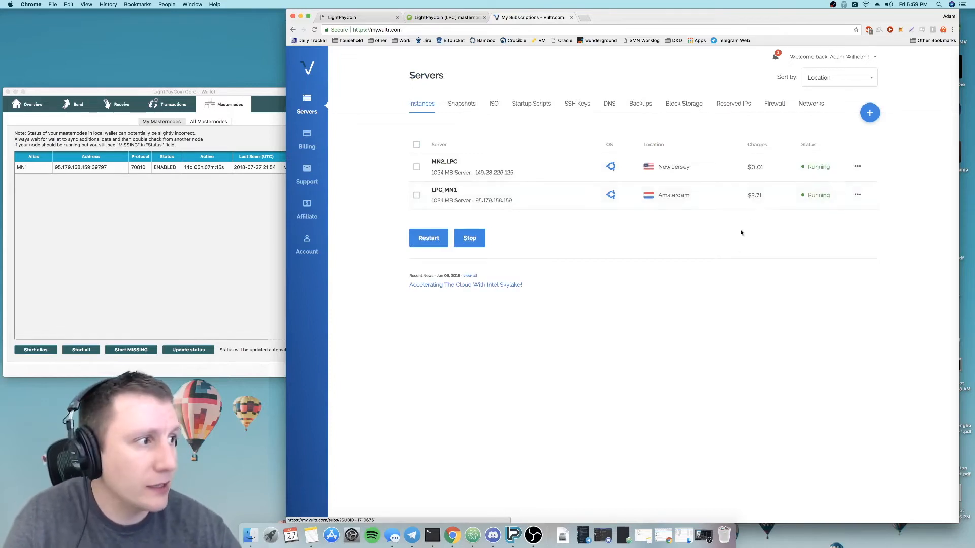
{"action": "left_click", "coordinate": [454, 163]}
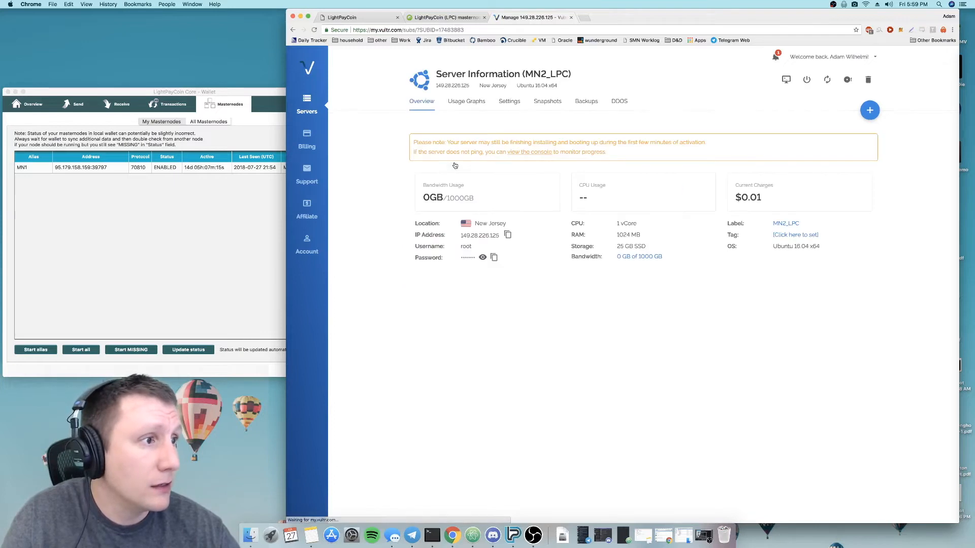
- In the LightPayCoin Core wallet, create a payment request labelled MN2 for 1000 LPC and close its details
{"action": "left_click", "coordinate": [273, 231]}
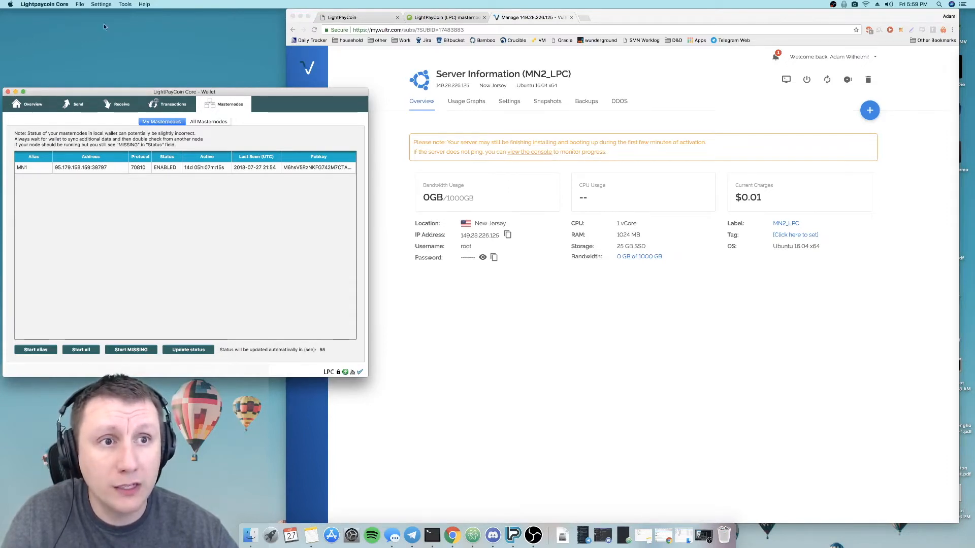
{"action": "left_click", "coordinate": [106, 108]}
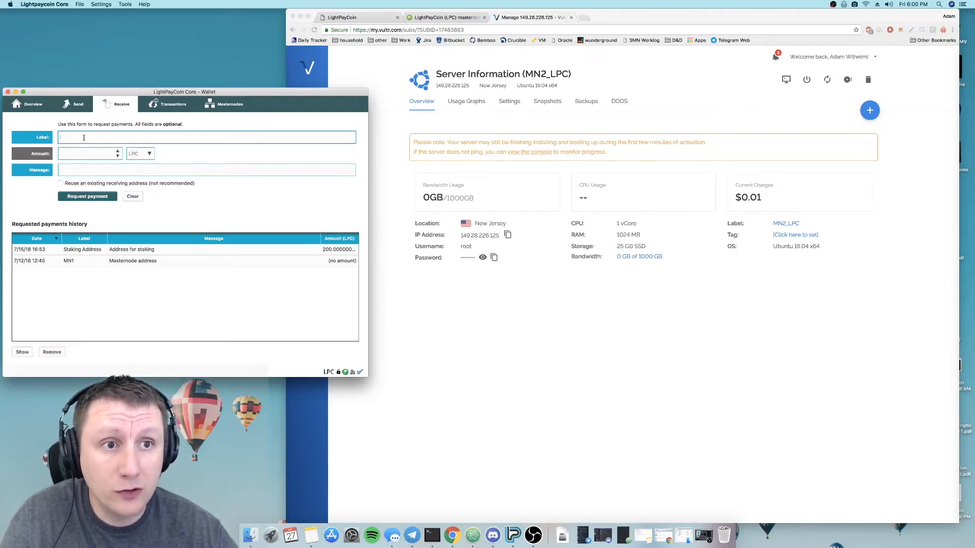
{"action": "type", "text": "MN@"}
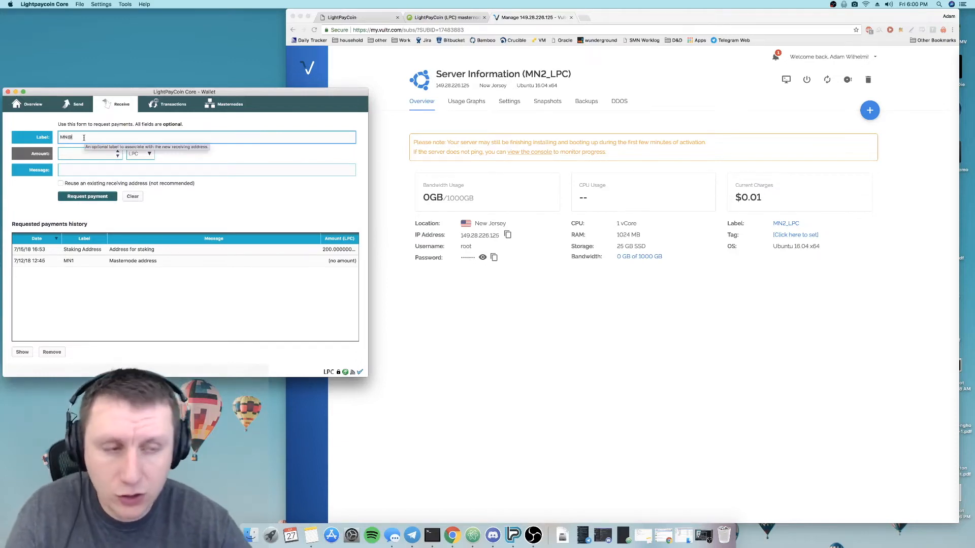
{"action": "key", "text": "BackSpace"}
{"action": "type", "text": "2"}
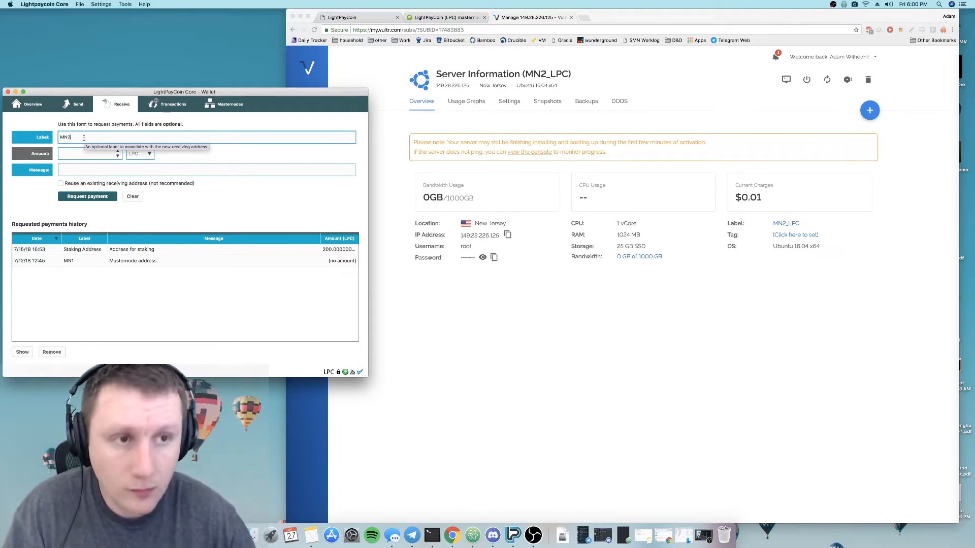
{"action": "left_click", "coordinate": [84, 154]}
{"action": "type", "text": "1000"}
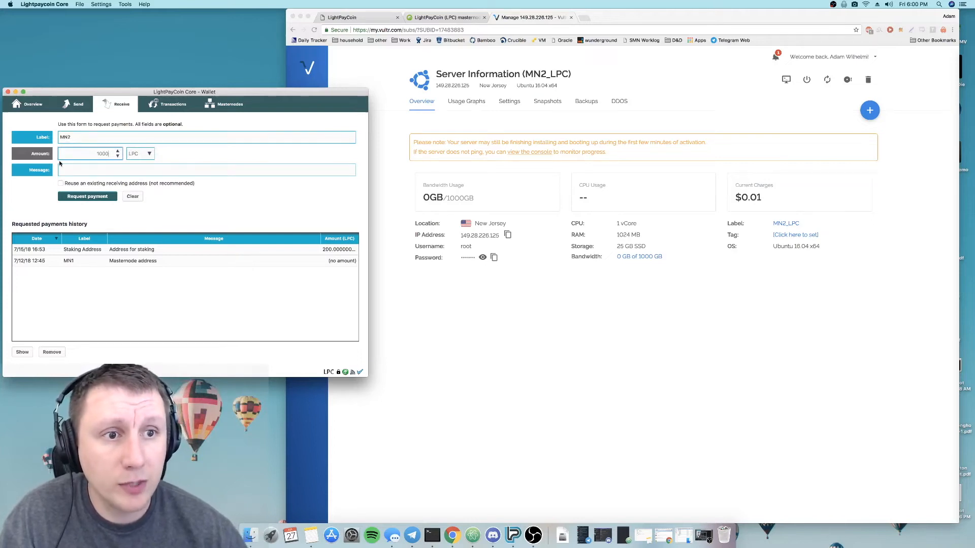
{"action": "left_click", "coordinate": [77, 195]}
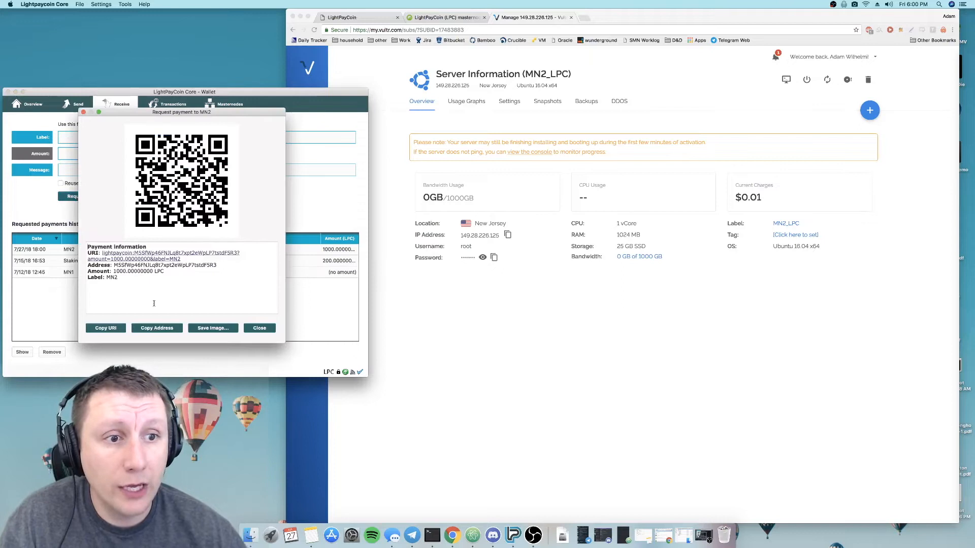
{"action": "left_click", "coordinate": [256, 329]}
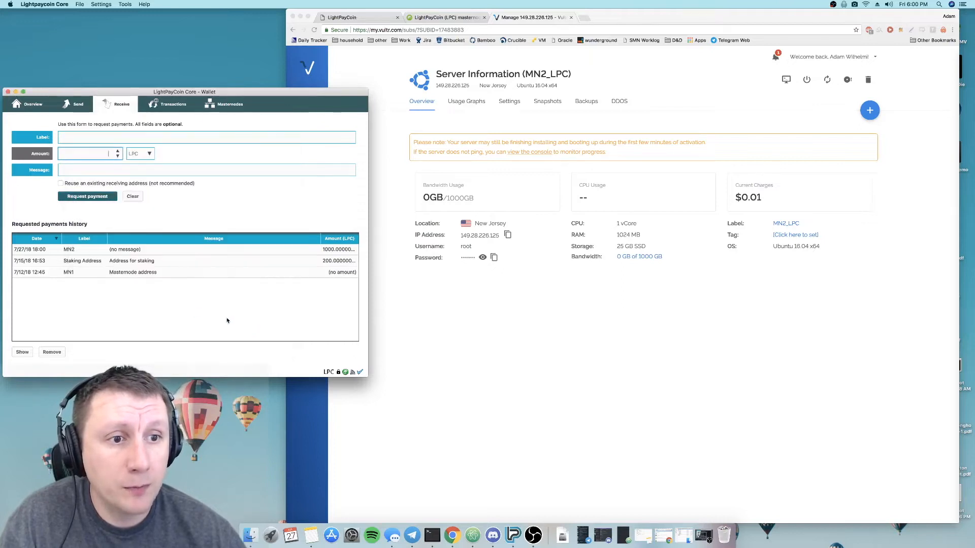
- Review the payment details of the MN2 request from the requested payments history and close them
{"action": "left_click", "coordinate": [75, 252]}
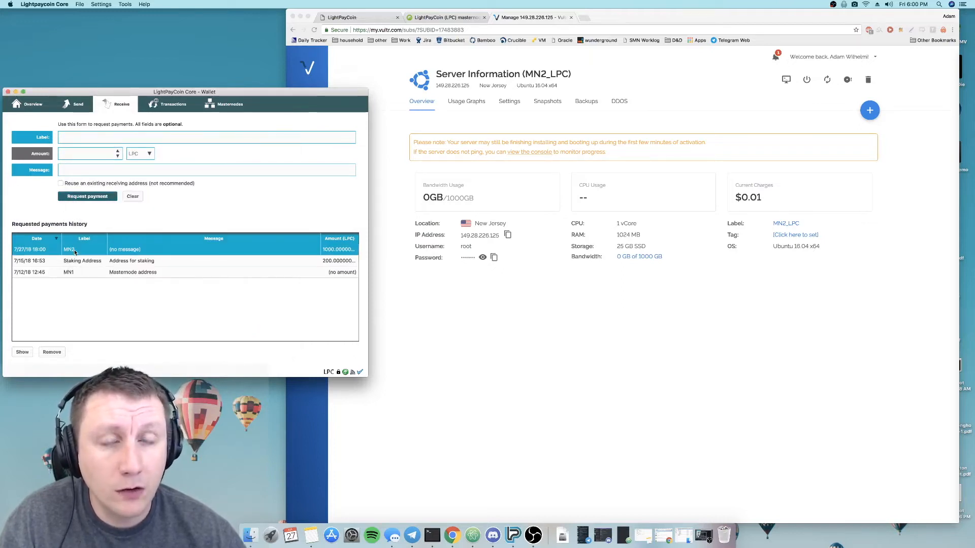
{"action": "double_click", "coordinate": [74, 252]}
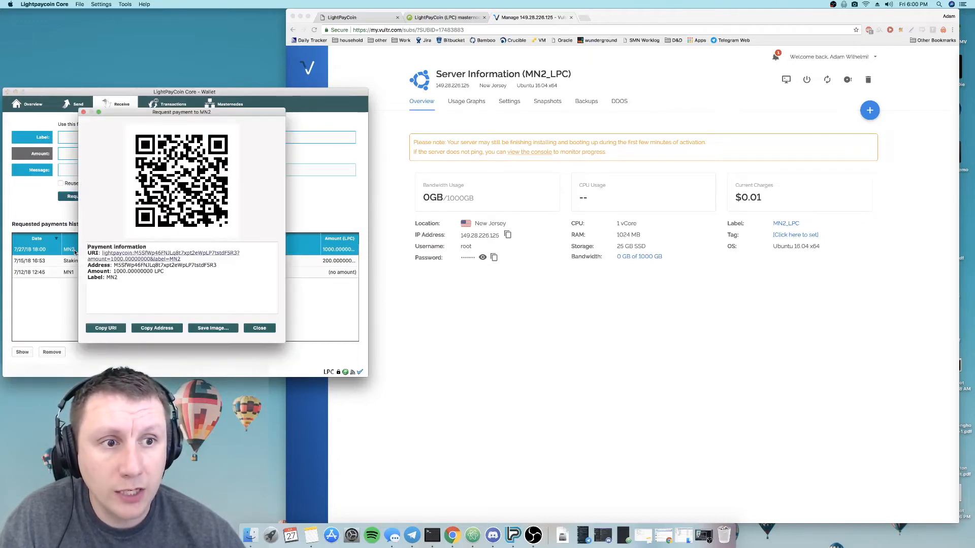
{"action": "left_click", "coordinate": [258, 328]}
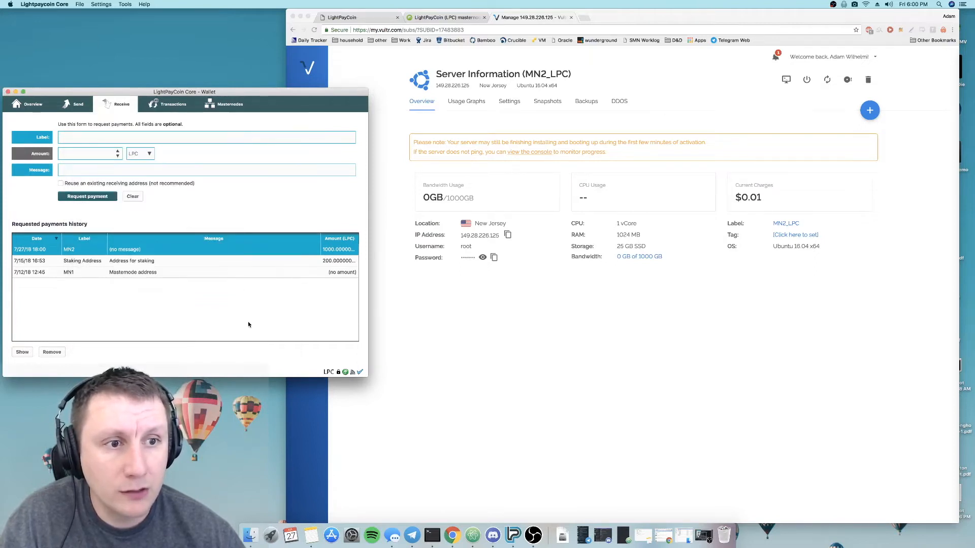
- Enable the coin control features in the wallet's preferences and apply the options
{"action": "left_click", "coordinate": [79, 4]}
{"action": "mouse_move", "coordinate": [66, 4]}
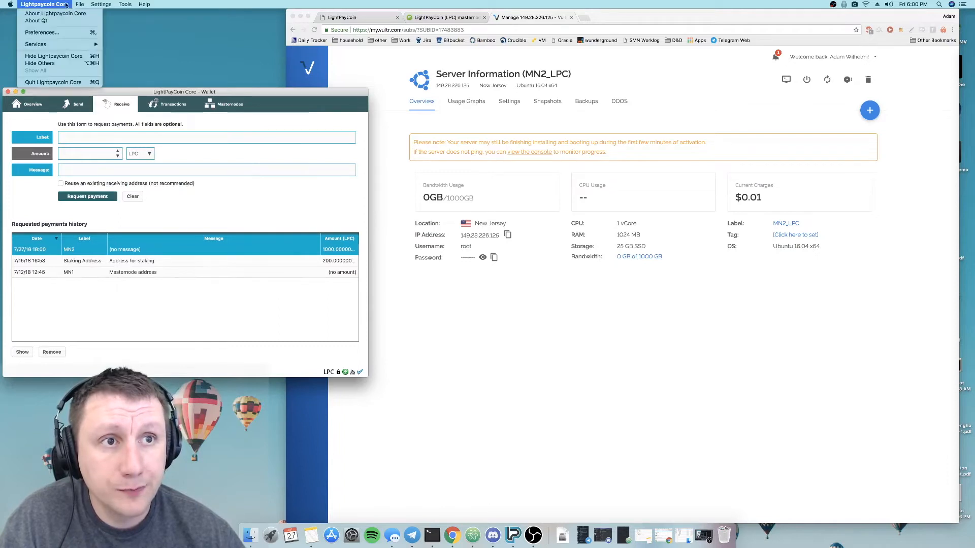
{"action": "left_click", "coordinate": [54, 33]}
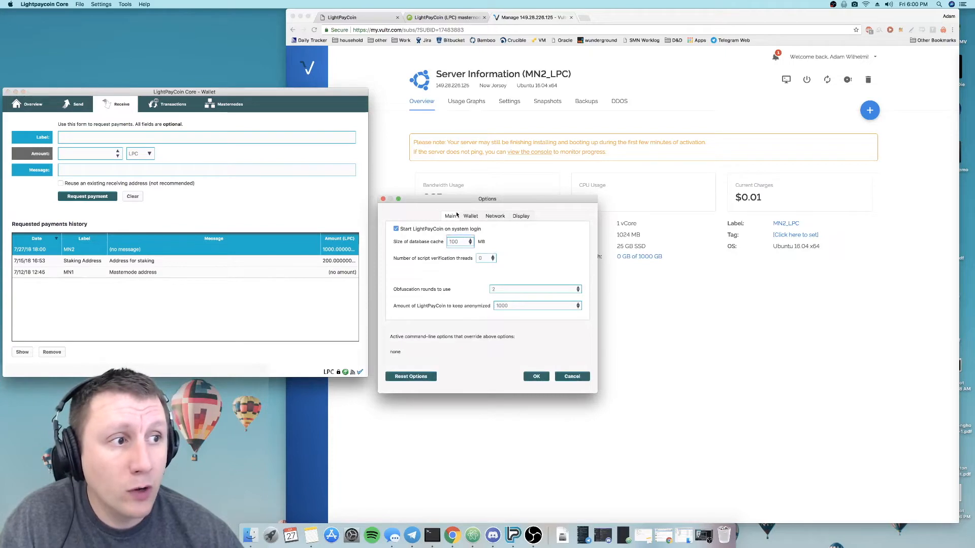
{"action": "left_click", "coordinate": [467, 217]}
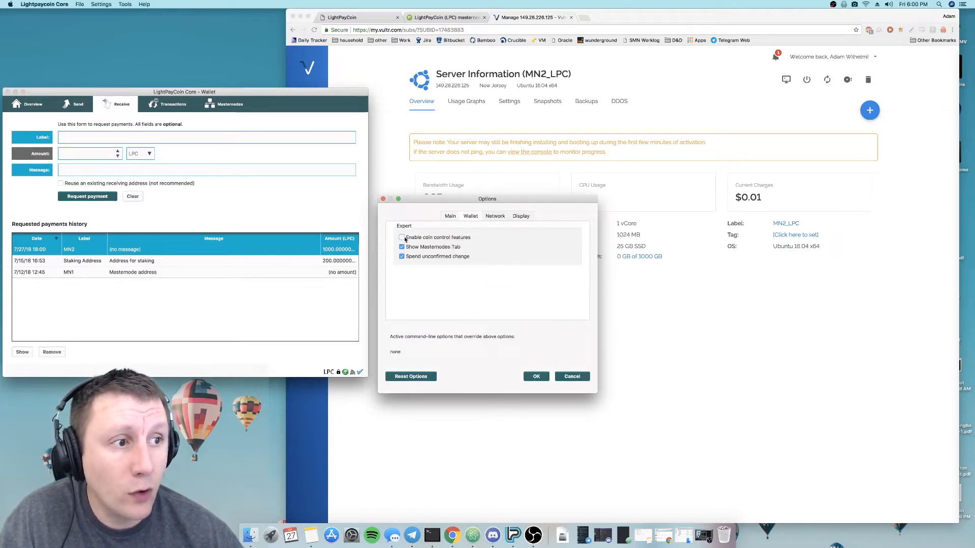
{"action": "left_click", "coordinate": [58, 4]}
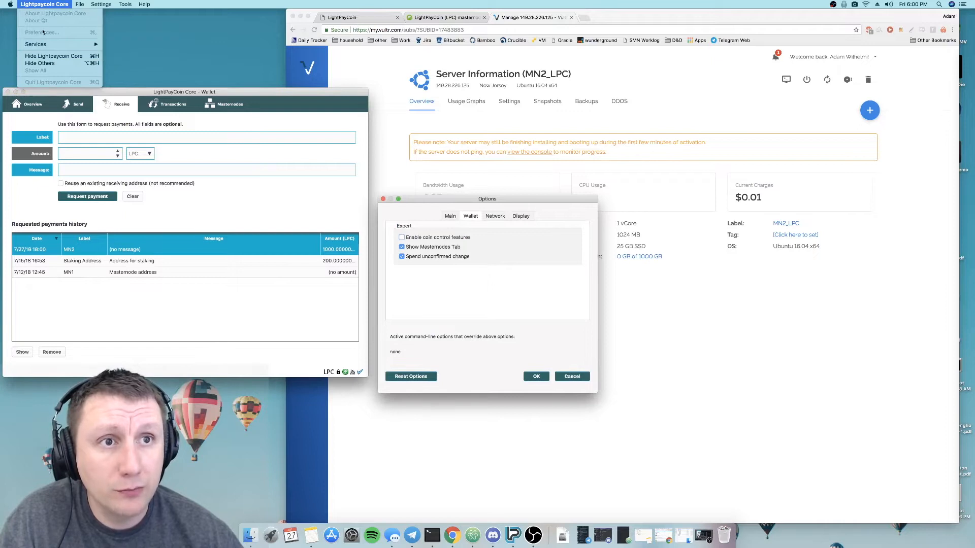
{"action": "left_click", "coordinate": [451, 257]}
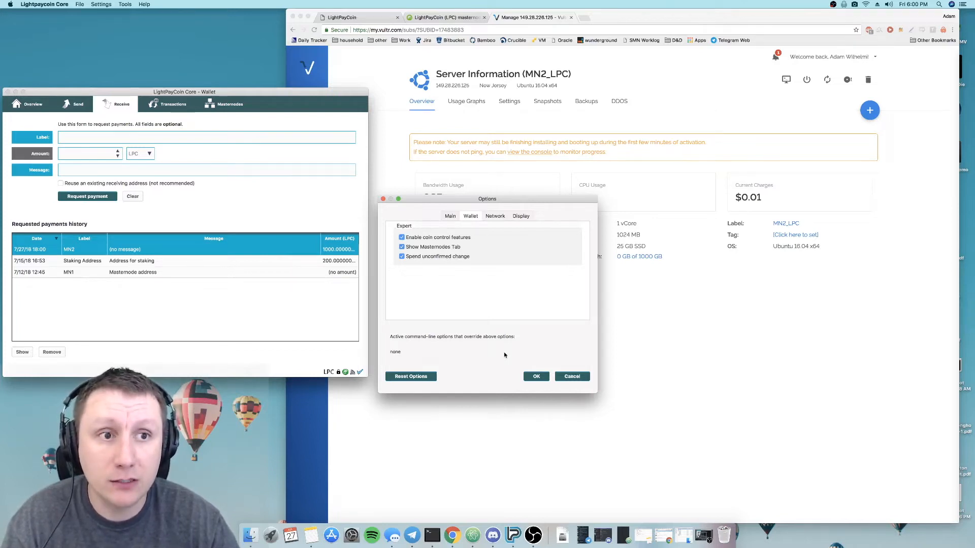
{"action": "left_click", "coordinate": [536, 377]}
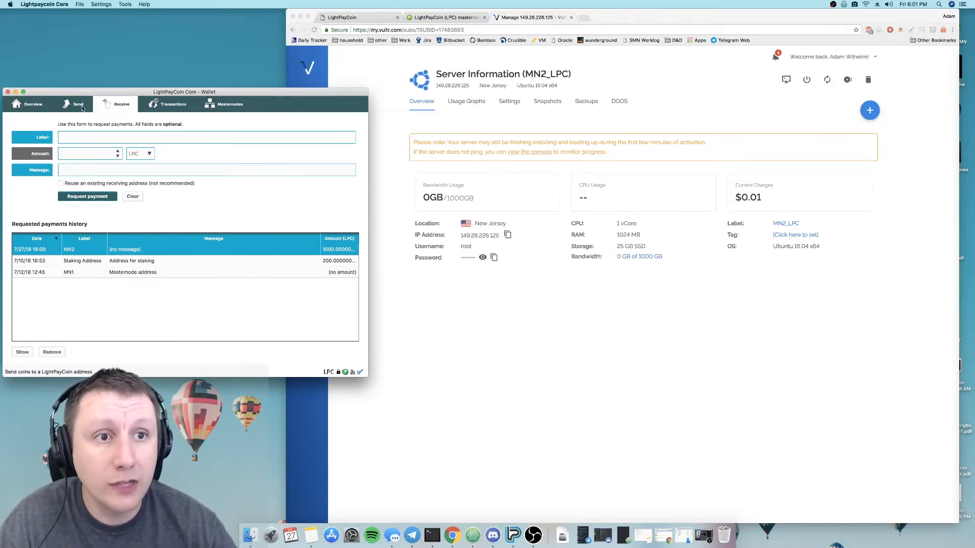
- For a new send transaction, select all available coin inputs, leaving the locked masternode collateral out, and accept the selection
{"action": "left_click", "coordinate": [79, 105]}
{"action": "left_click", "coordinate": [23, 141]}
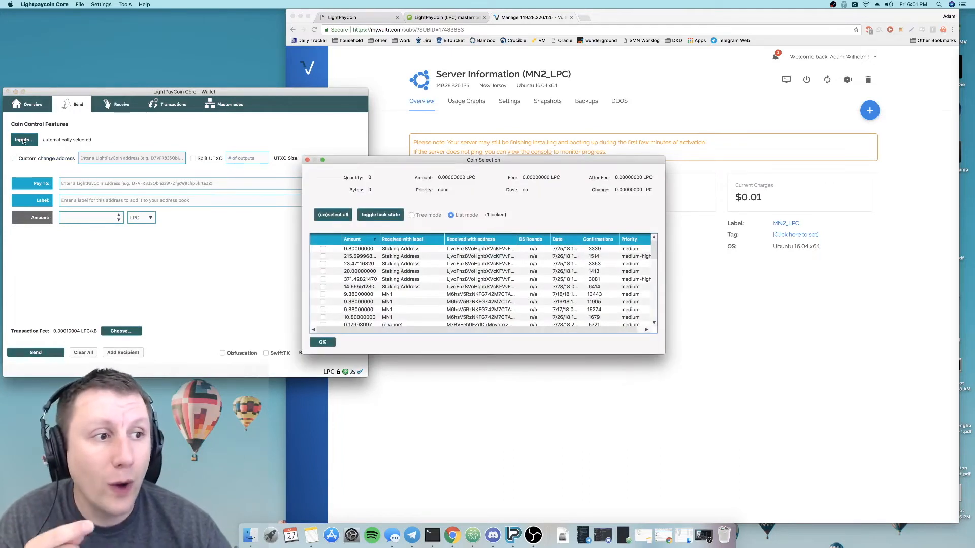
{"action": "scroll", "coordinate": [427, 272], "scroll_direction": "down", "scroll_amount": 10}
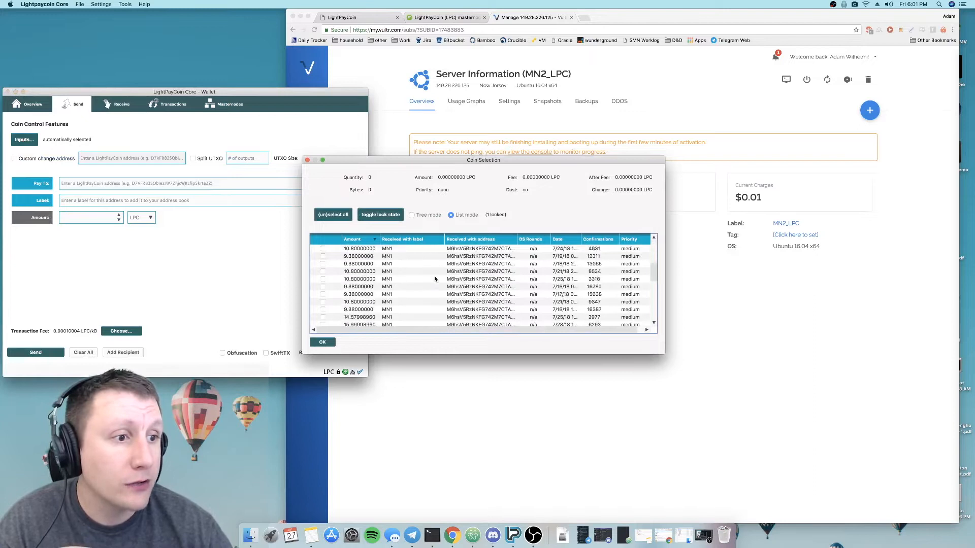
{"action": "left_click", "coordinate": [339, 214]}
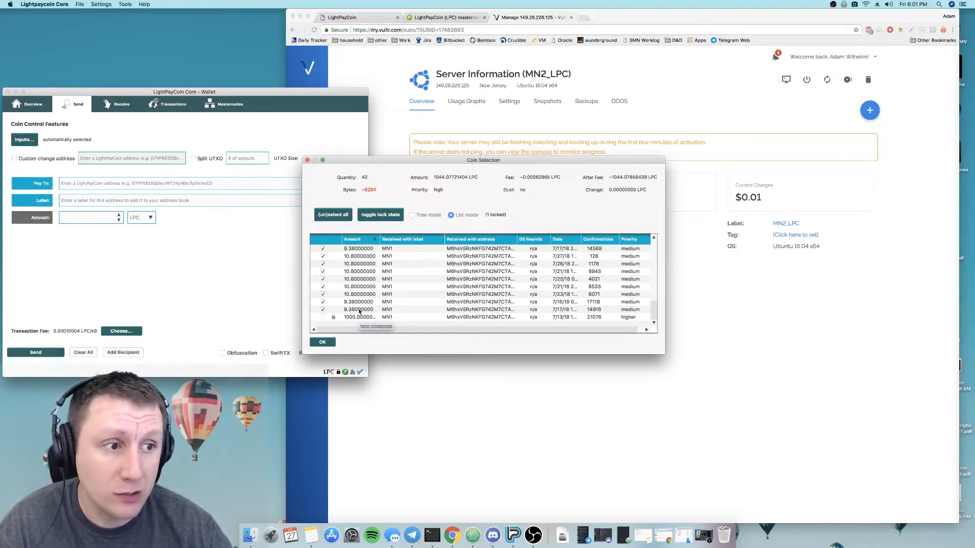
{"action": "scroll", "coordinate": [345, 318], "scroll_direction": "up", "scroll_amount": 5}
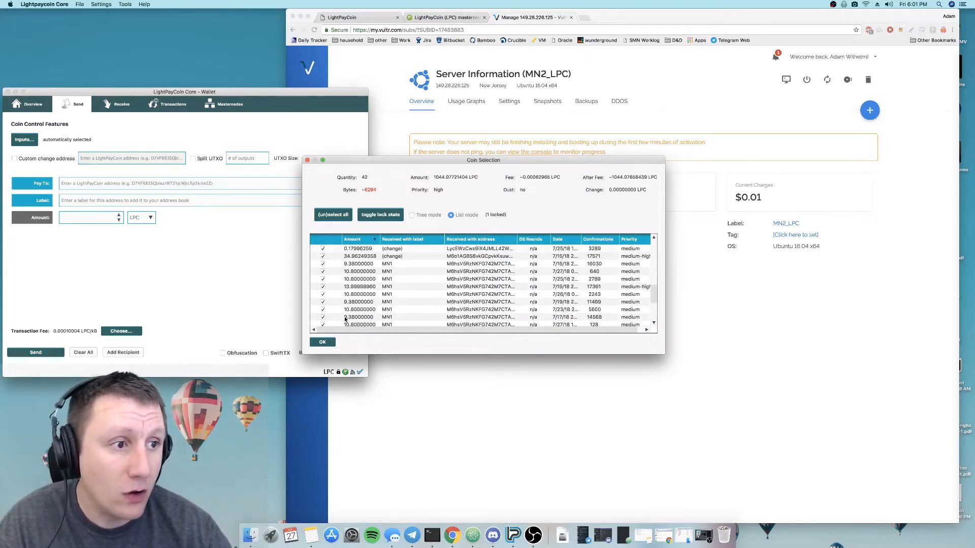
{"action": "scroll", "coordinate": [346, 318], "scroll_direction": "up", "scroll_amount": 5}
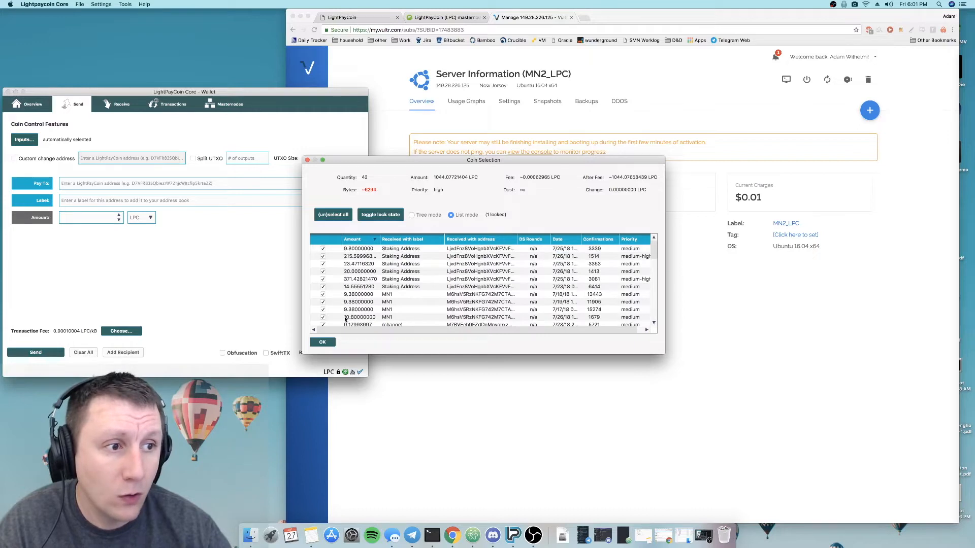
{"action": "scroll", "coordinate": [346, 276], "scroll_direction": "down", "scroll_amount": 10}
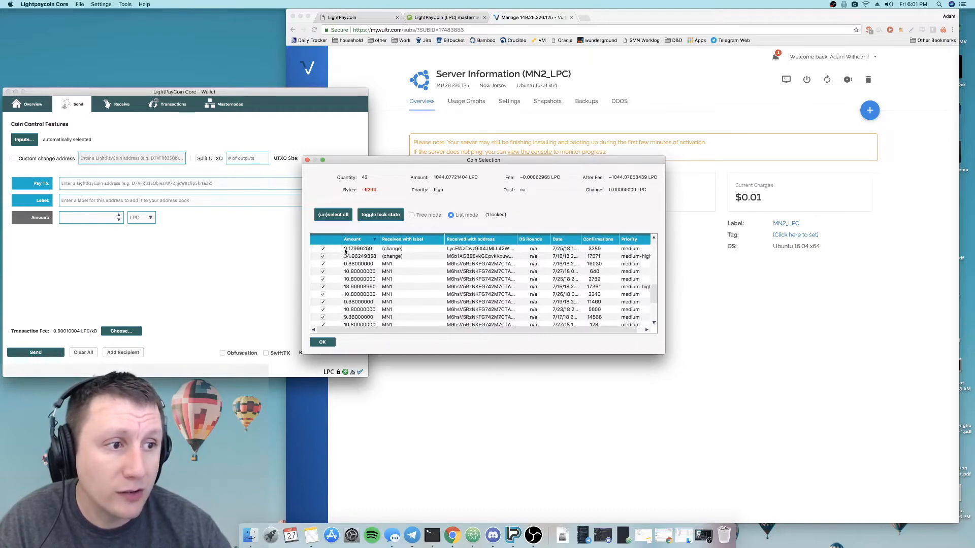
{"action": "scroll", "coordinate": [340, 257], "scroll_direction": "up", "scroll_amount": 1}
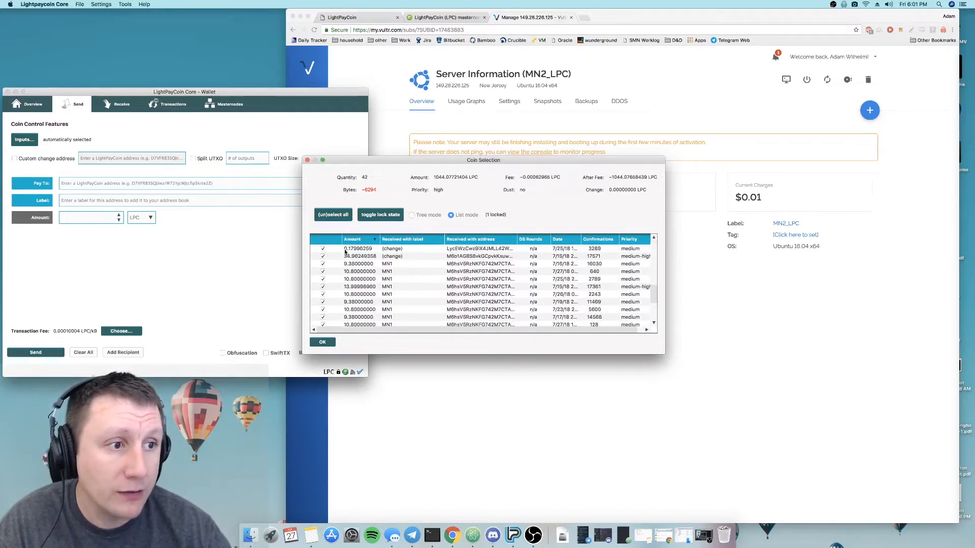
{"action": "scroll", "coordinate": [359, 311], "scroll_direction": "up", "scroll_amount": 1}
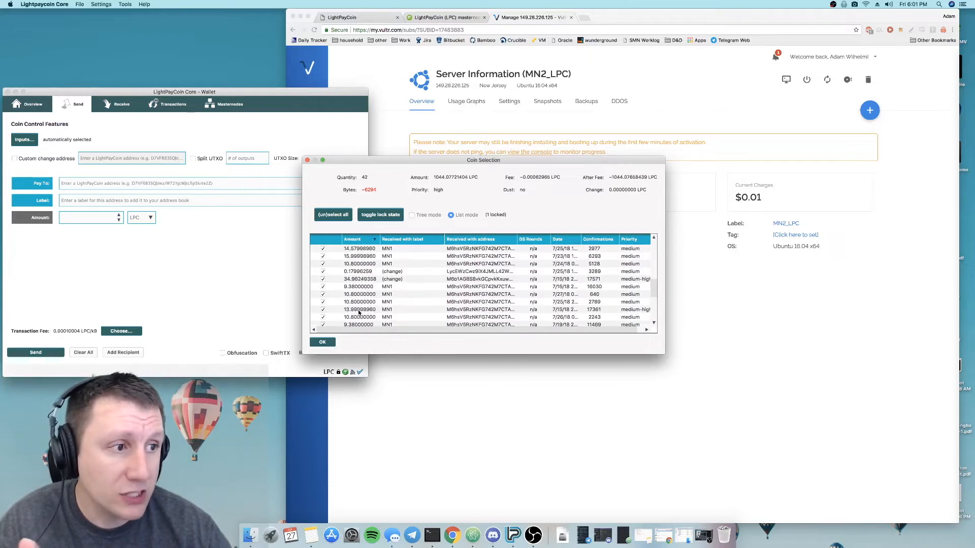
{"action": "scroll", "coordinate": [358, 311], "scroll_direction": "down", "scroll_amount": 3}
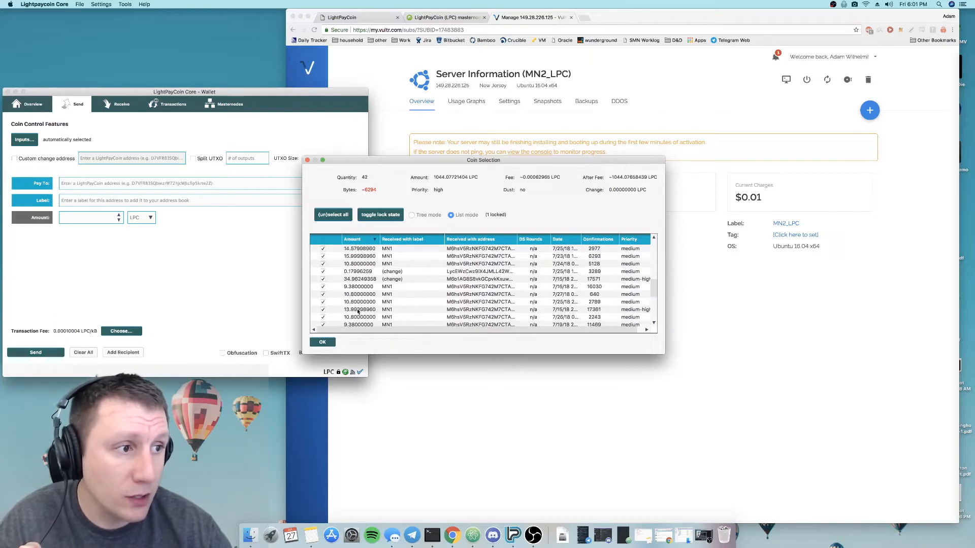
{"action": "scroll", "coordinate": [358, 312], "scroll_direction": "up", "scroll_amount": 5}
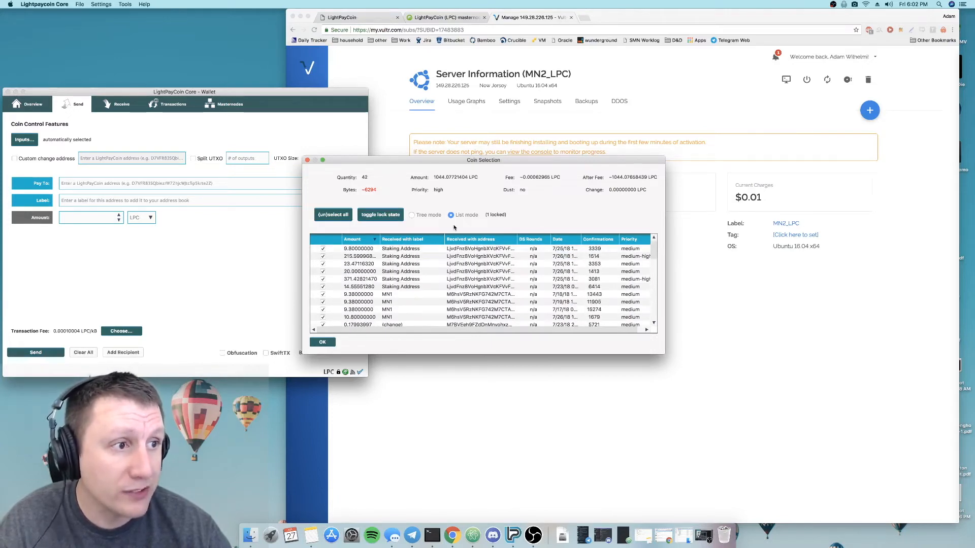
{"action": "left_click", "coordinate": [321, 343]}
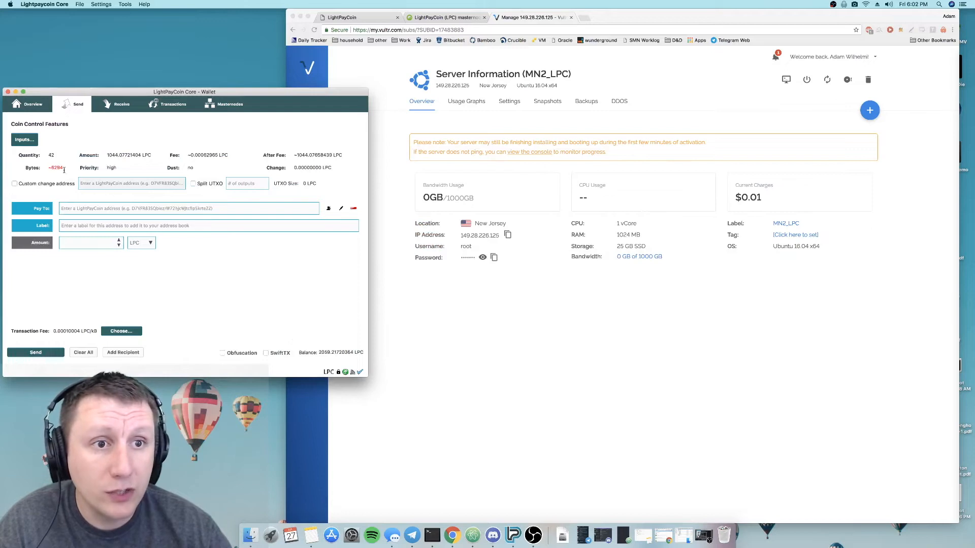
{"action": "left_click_drag", "start_coordinate": [48, 155], "coordinate": [52, 155]}
{"action": "left_click", "coordinate": [54, 156]}
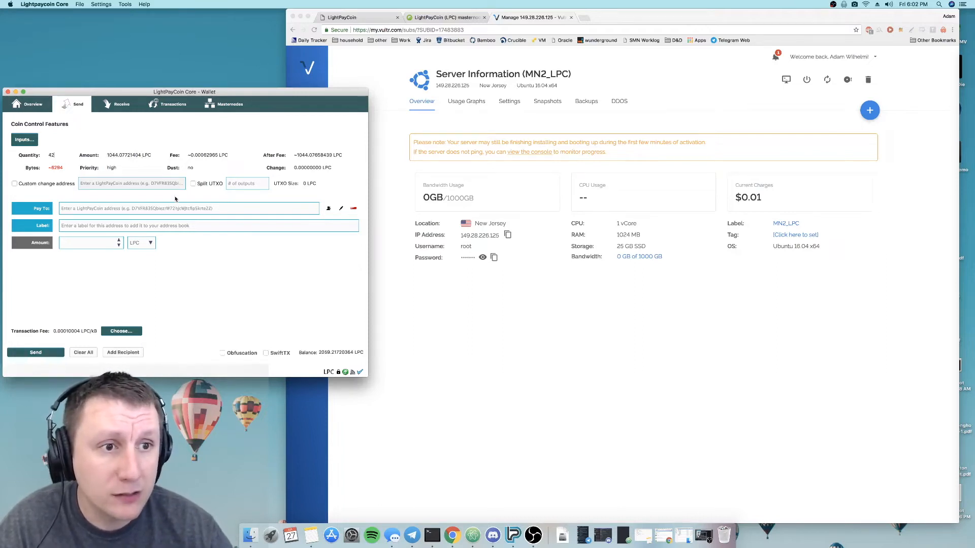
- Copy the receiving address from the MN2 payment request and paste it as the recipient of the send transaction
{"action": "left_click", "coordinate": [122, 105]}
{"action": "double_click", "coordinate": [54, 251]}
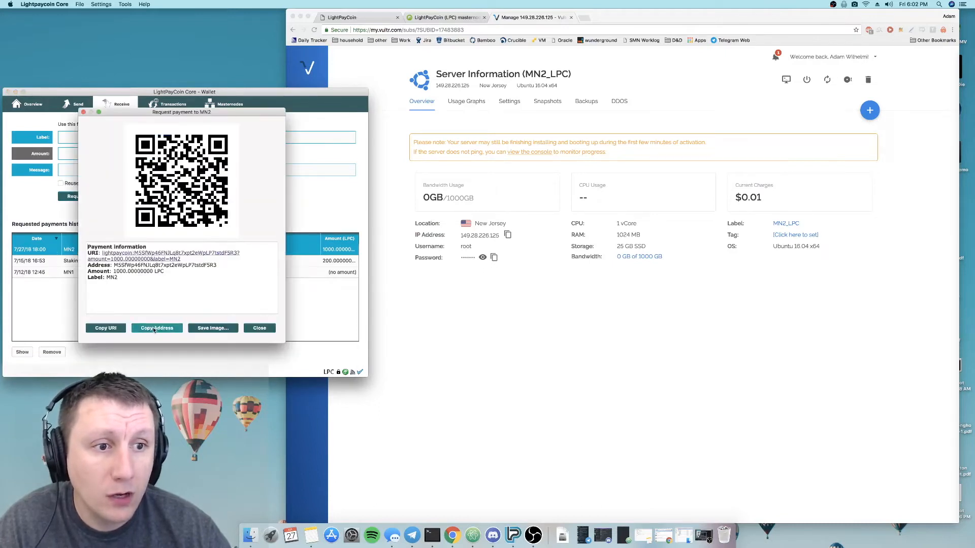
{"action": "left_click", "coordinate": [259, 328]}
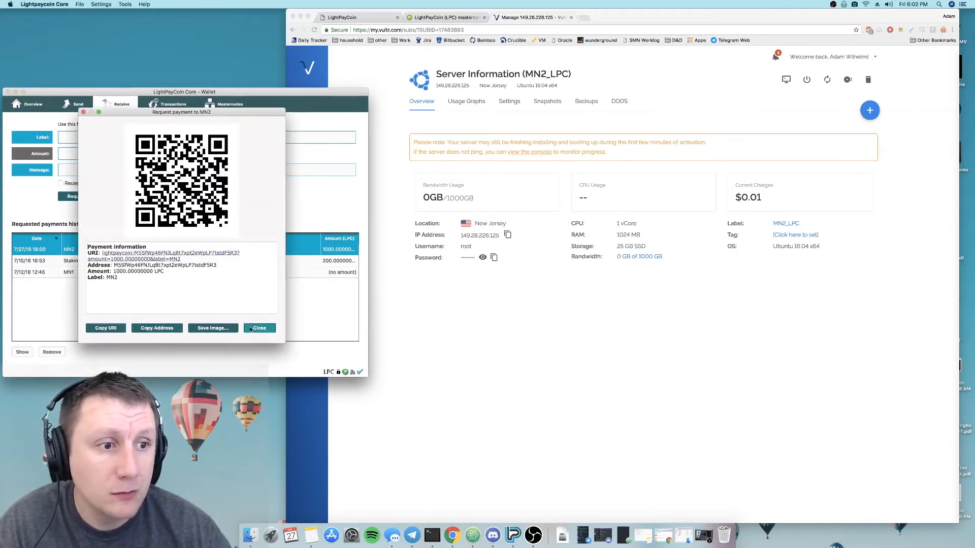
{"action": "left_click", "coordinate": [74, 104]}
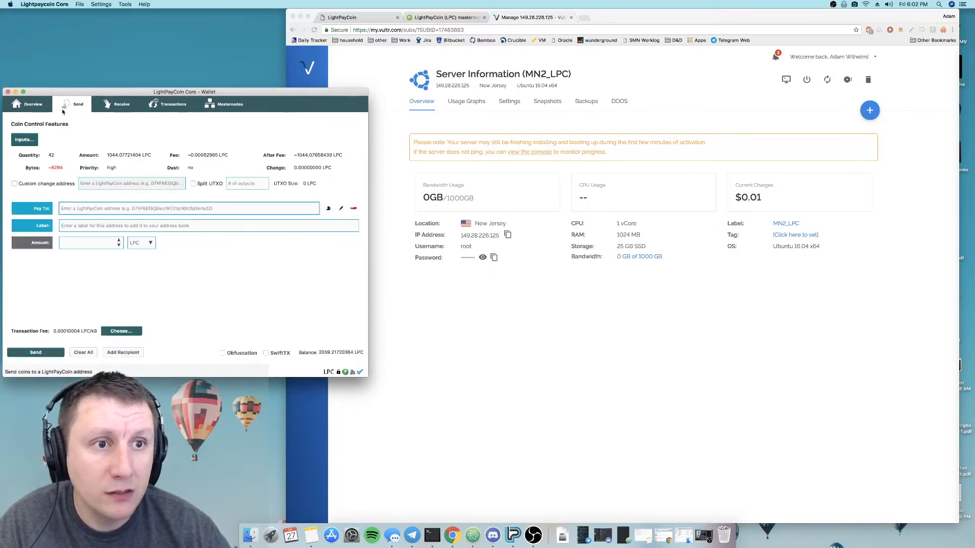
{"action": "right_click", "coordinate": [108, 212]}
{"action": "left_click", "coordinate": [121, 249]}
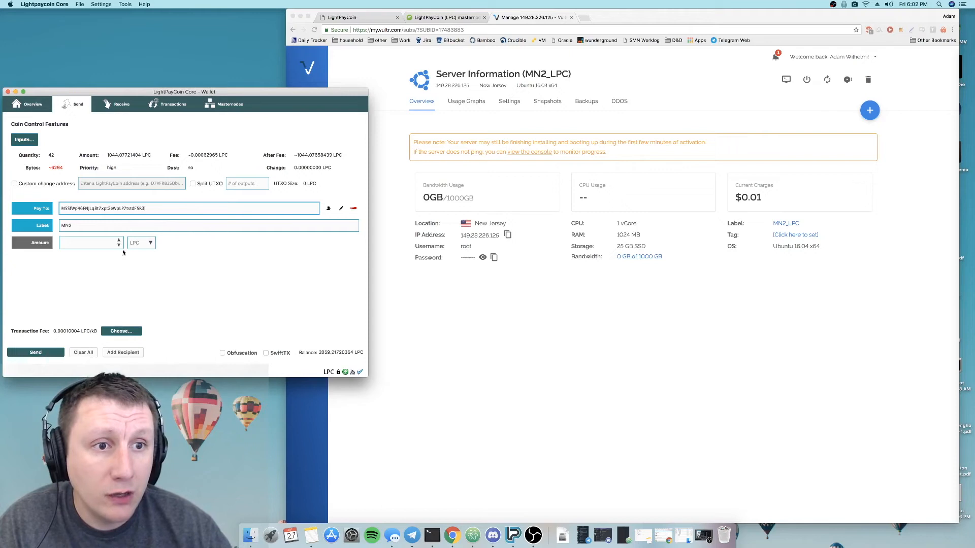
- Set the amount to 1000 LPC, send the payment to MN2 and confirm it
{"action": "left_click", "coordinate": [67, 244]}
{"action": "type", "text": "1000"}
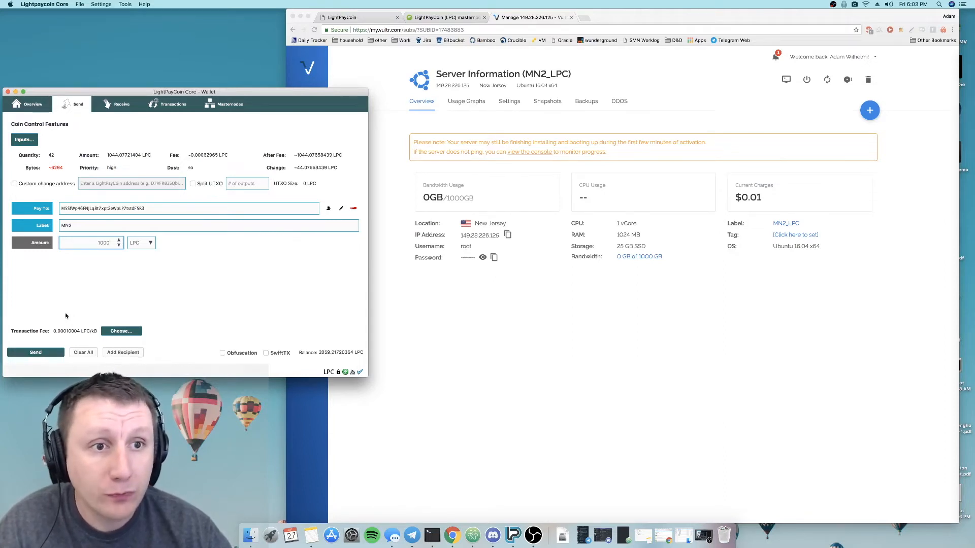
{"action": "left_click", "coordinate": [44, 355]}
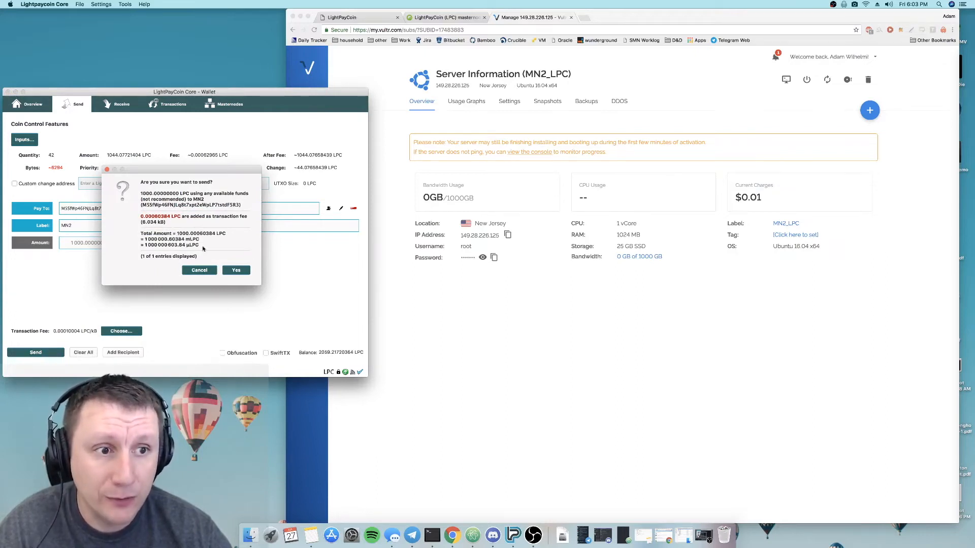
{"action": "left_click", "coordinate": [235, 270]}
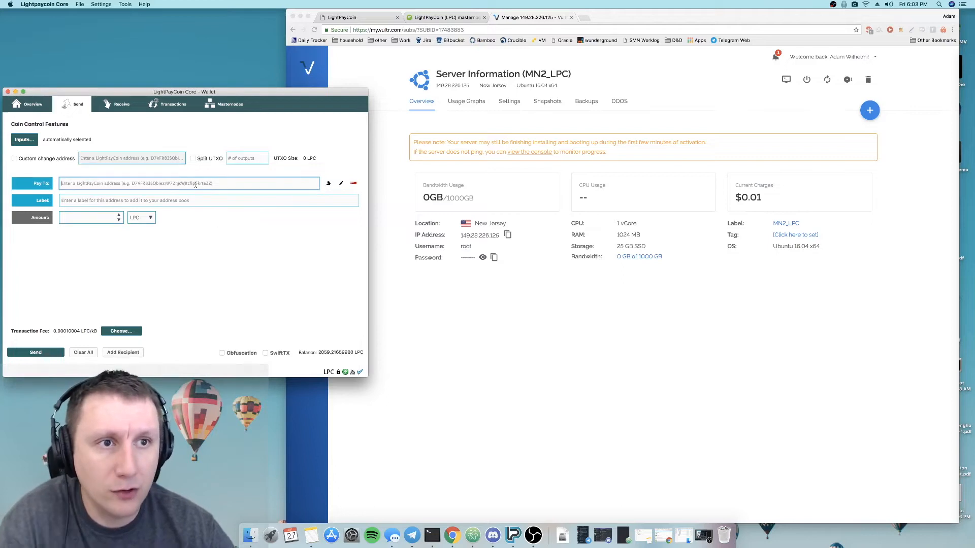
- Check the new payment in the transaction list and in the wallet overview's recent transactions
{"action": "left_click", "coordinate": [169, 104]}
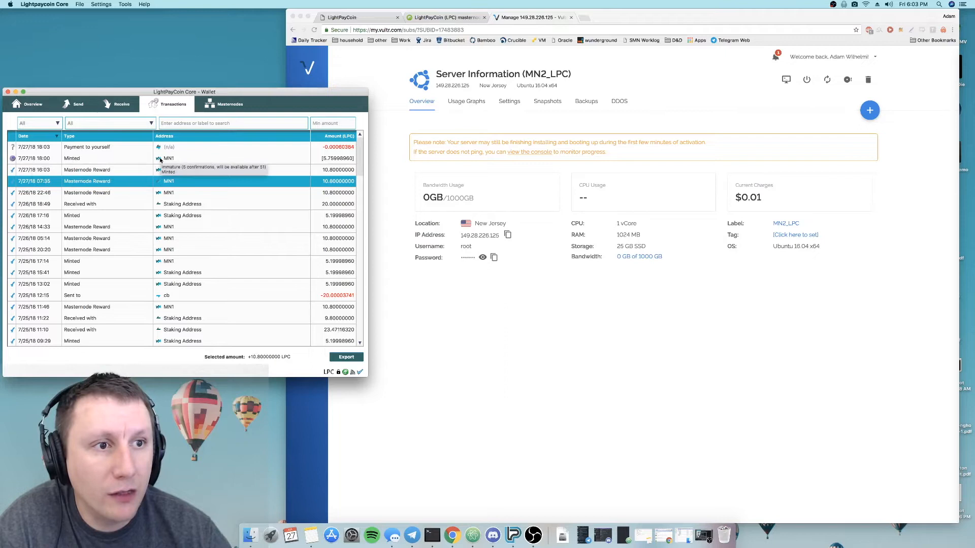
{"action": "left_click", "coordinate": [33, 104]}
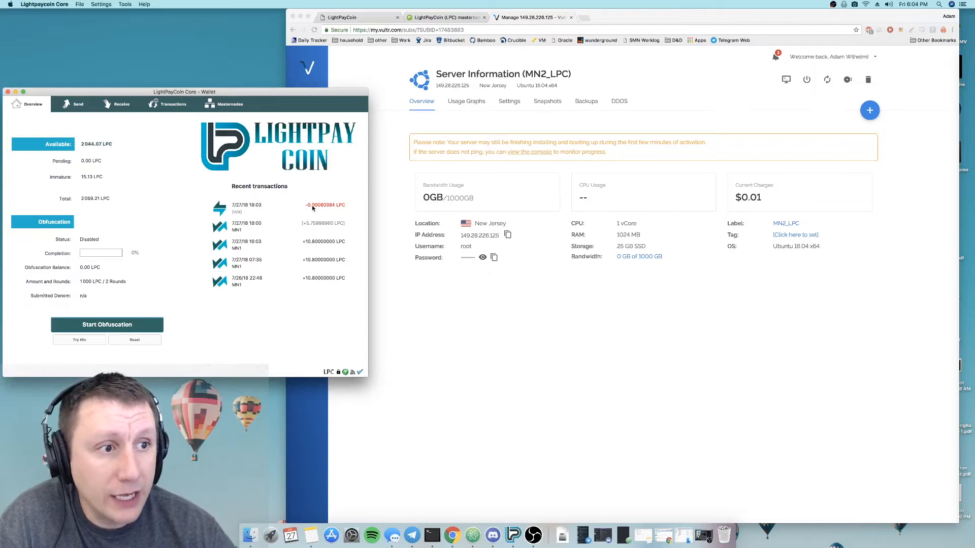
{"action": "mouse_move", "coordinate": [313, 208]}
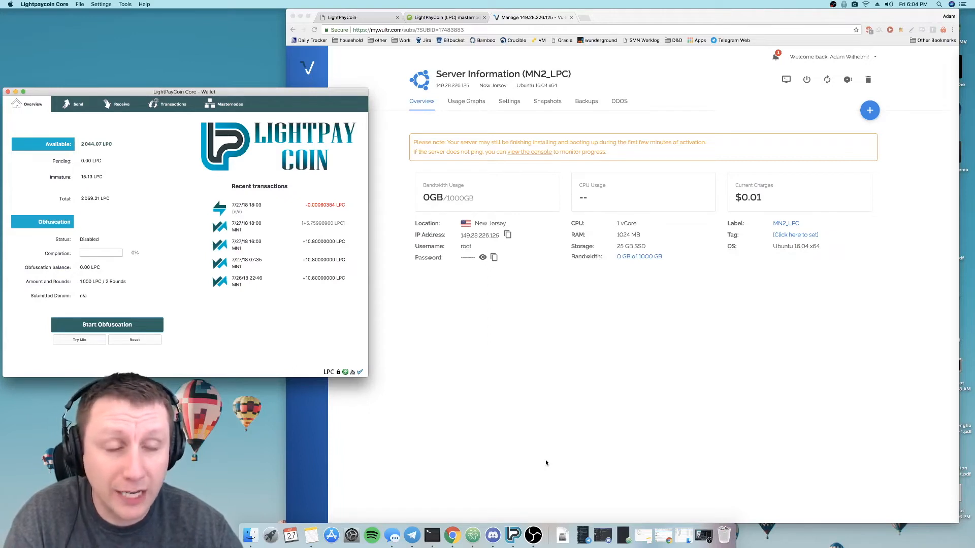
- Open Terminal, copy the MN2_LPC server's IP address from Vultr in the browser and return to Terminal
{"action": "left_click", "coordinate": [437, 533]}
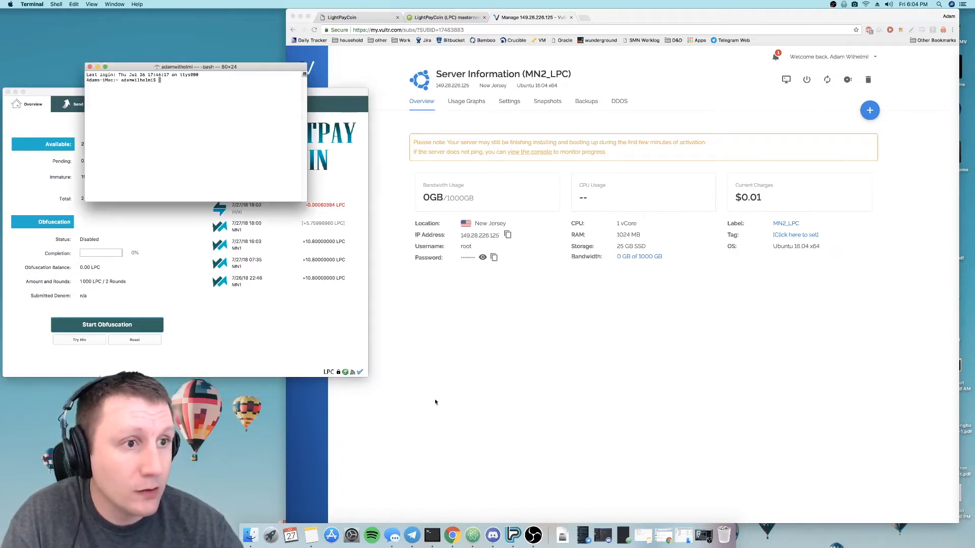
{"action": "left_click", "coordinate": [507, 332]}
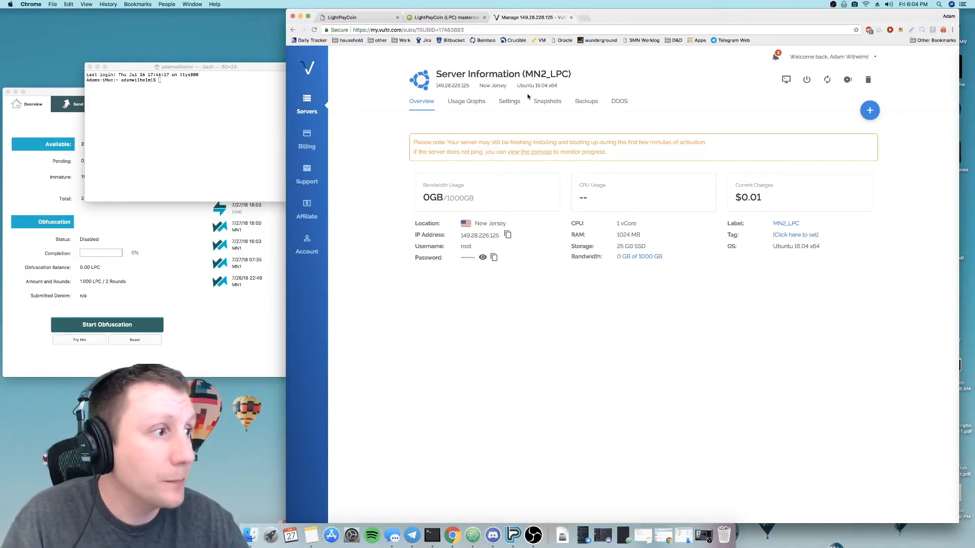
{"action": "left_click", "coordinate": [507, 235]}
{"action": "left_click", "coordinate": [198, 135]}
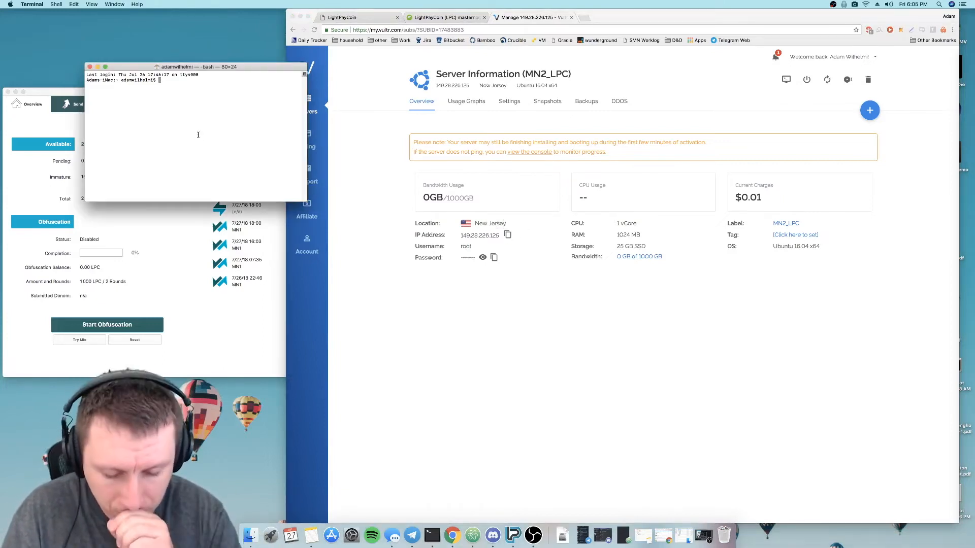
{"action": "type", "text": "ssh"}
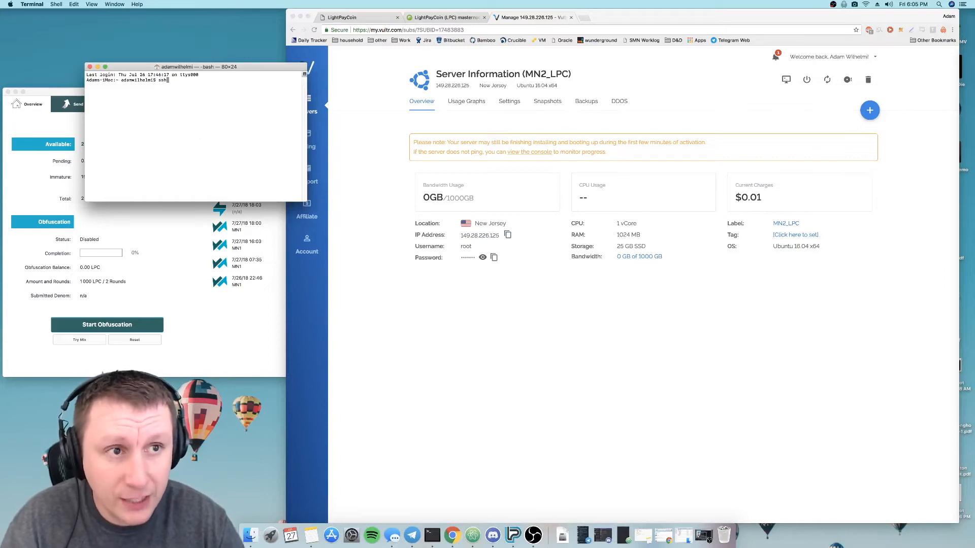
{"action": "type", "text": " root@"}
{"action": "key", "text": "super+v"}
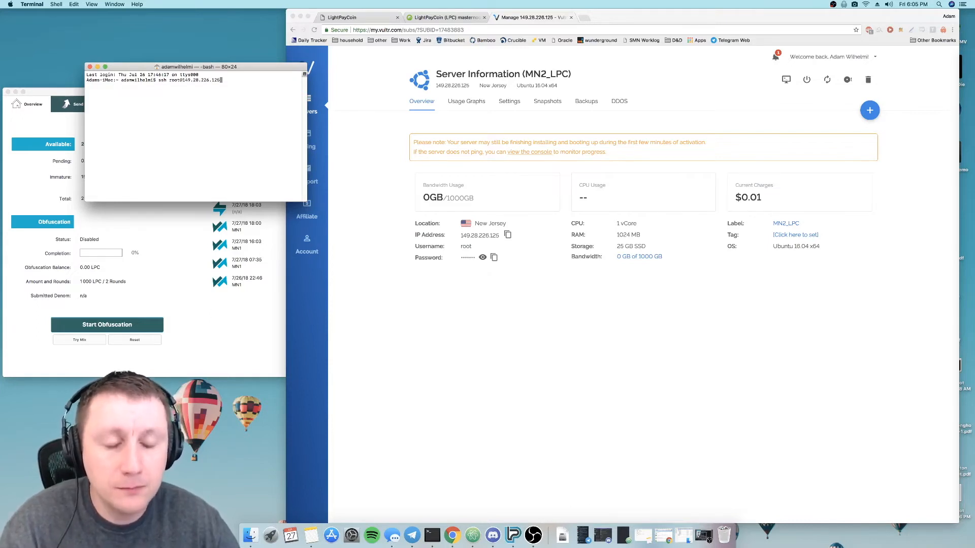
{"action": "key", "text": "Return"}
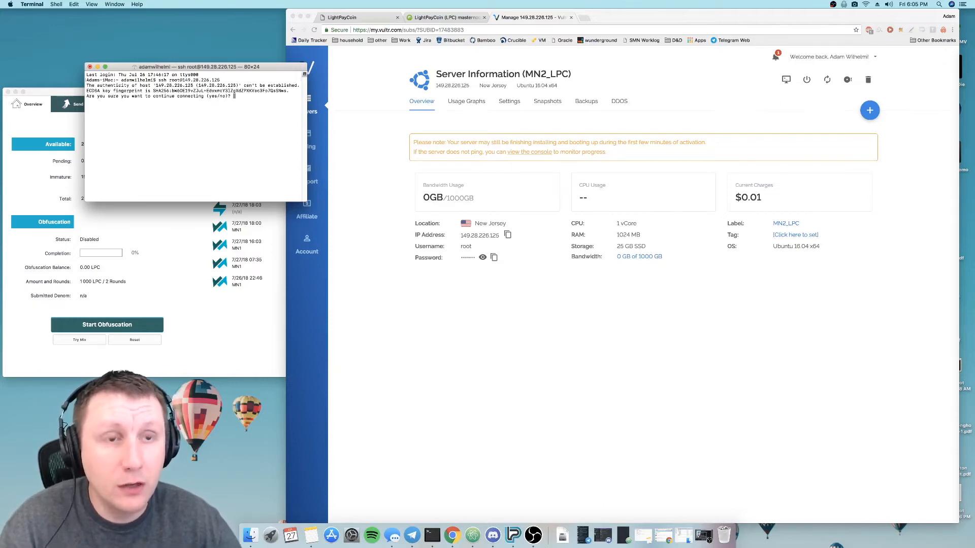
{"action": "type", "text": "yes"}
{"action": "key", "text": "Return"}
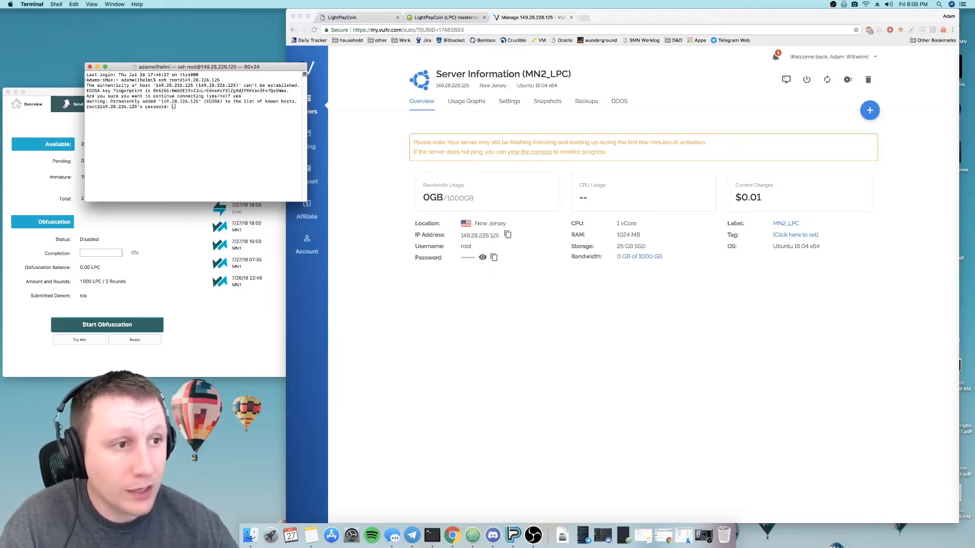
- Copy the MN2_LPC server's root password from Vultr and enter it at Terminal's SSH password prompt to log in
{"action": "left_click", "coordinate": [493, 257]}
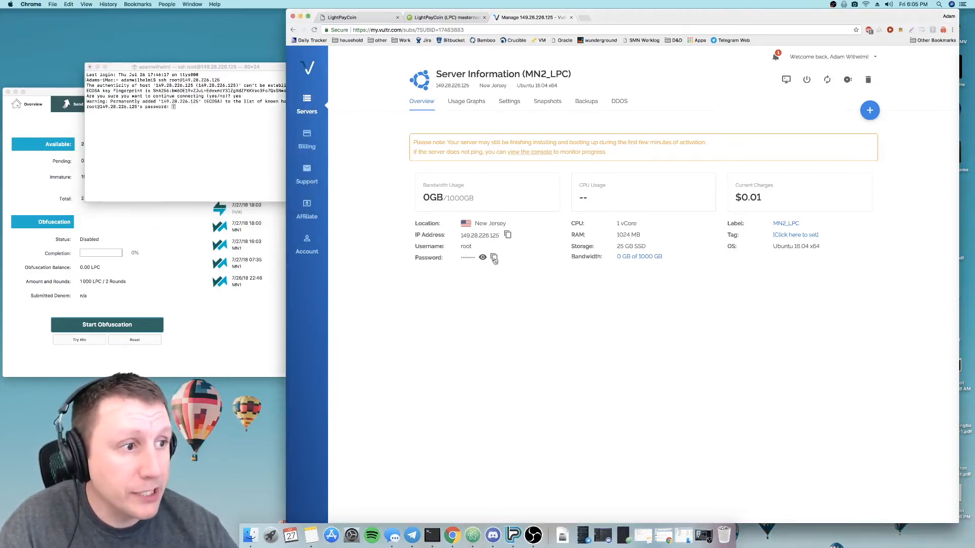
{"action": "left_click", "coordinate": [213, 114]}
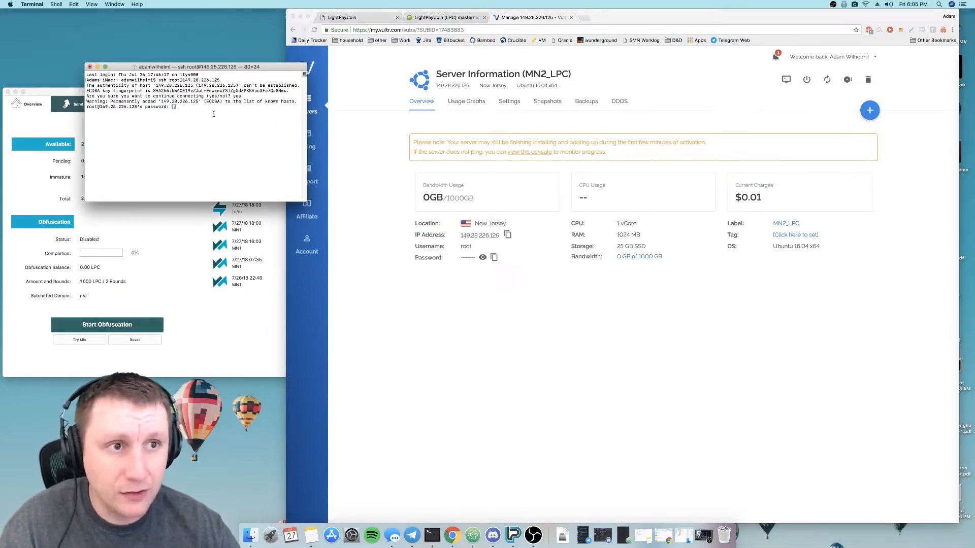
{"action": "key", "text": "super+v"}
{"action": "key", "text": "Return"}
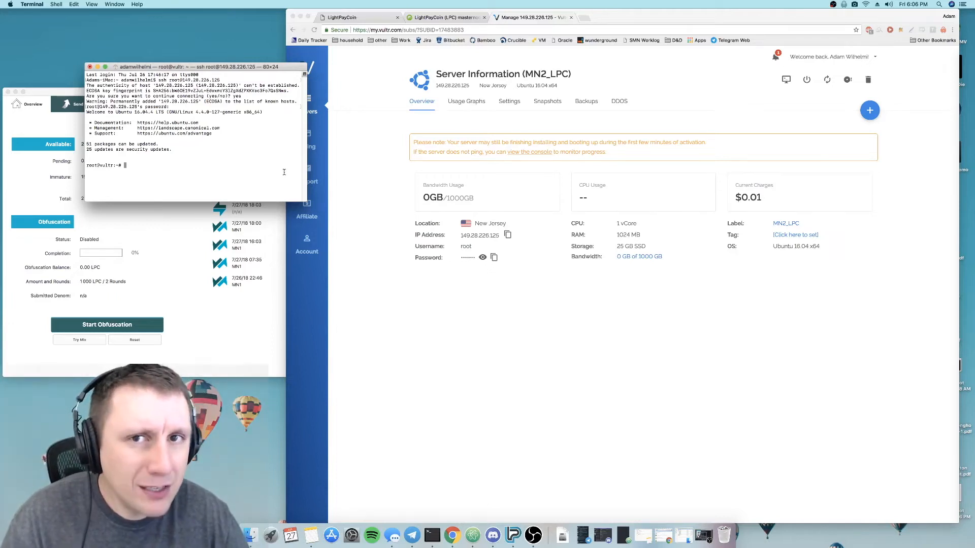
- Open the MN Fast Setup guide from the LightPayCoin website and go to the Installation commands in its GitHub README
{"action": "left_click", "coordinate": [373, 23]}
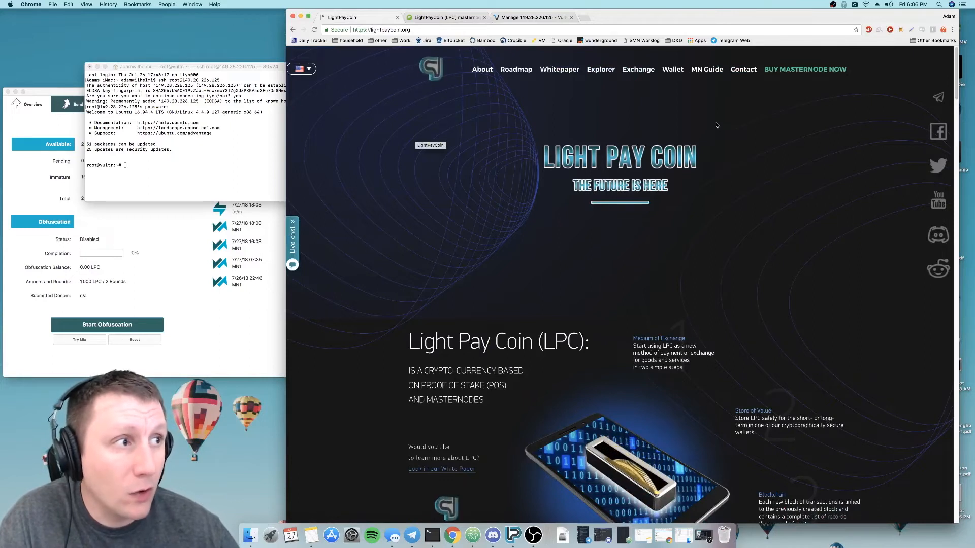
{"action": "left_click", "coordinate": [719, 71]}
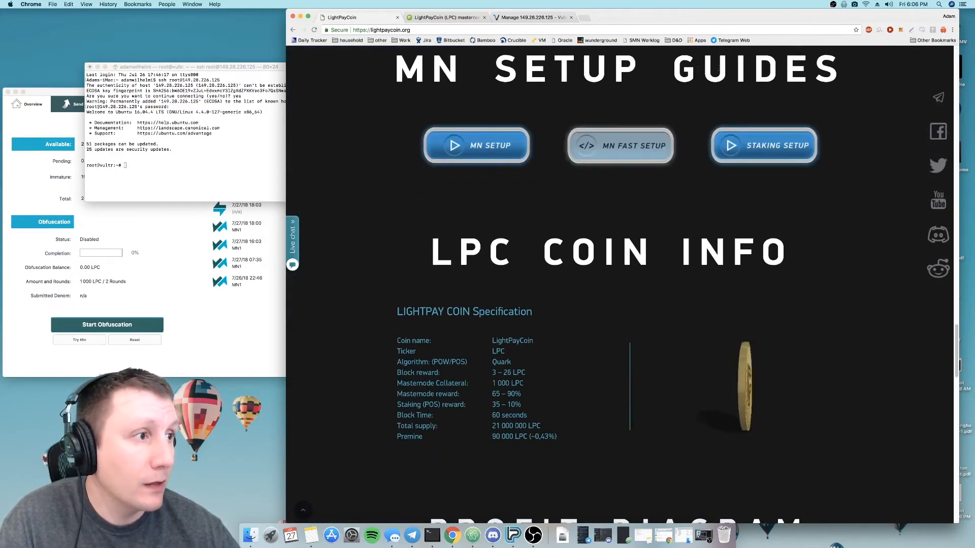
{"action": "left_click", "coordinate": [588, 147]}
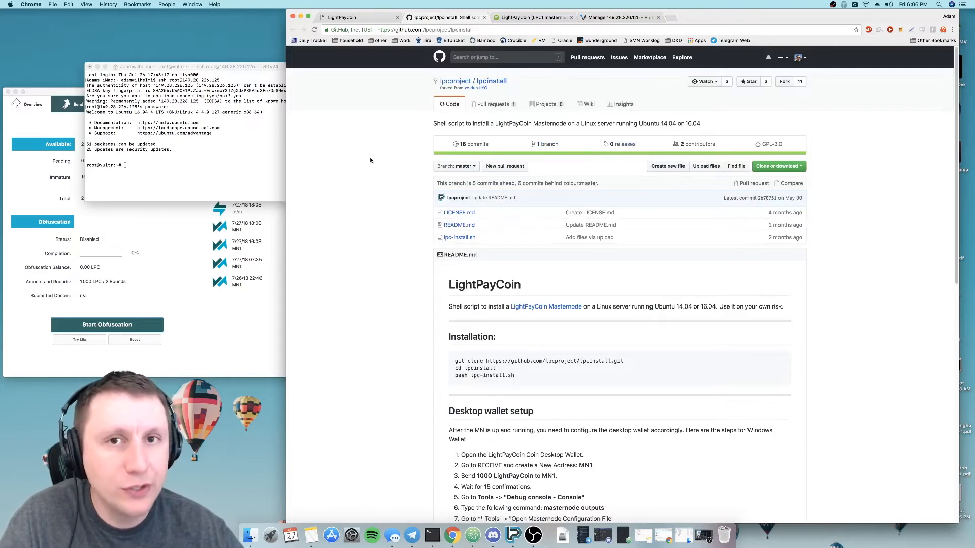
{"action": "scroll", "coordinate": [370, 161], "scroll_direction": "down", "scroll_amount": 3}
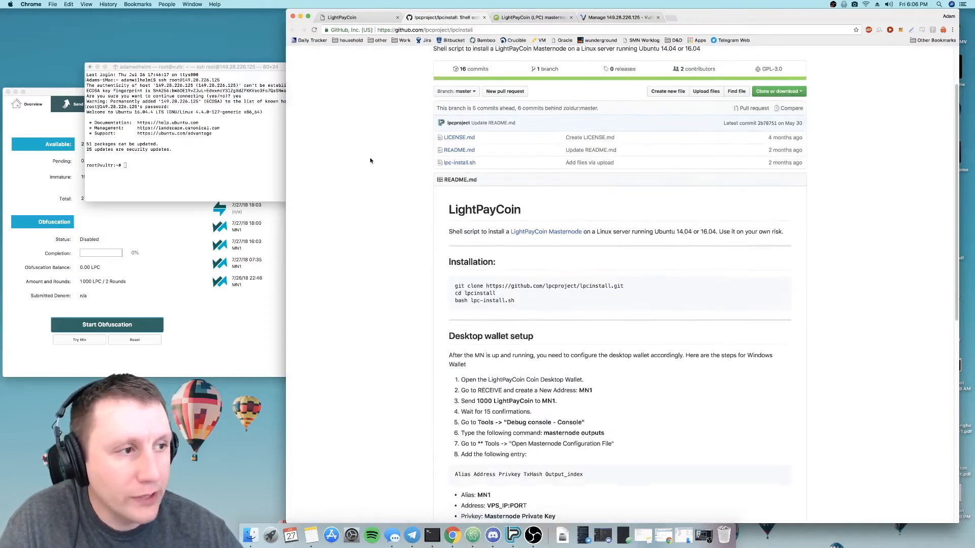
{"action": "scroll", "coordinate": [370, 160], "scroll_direction": "down", "scroll_amount": 3}
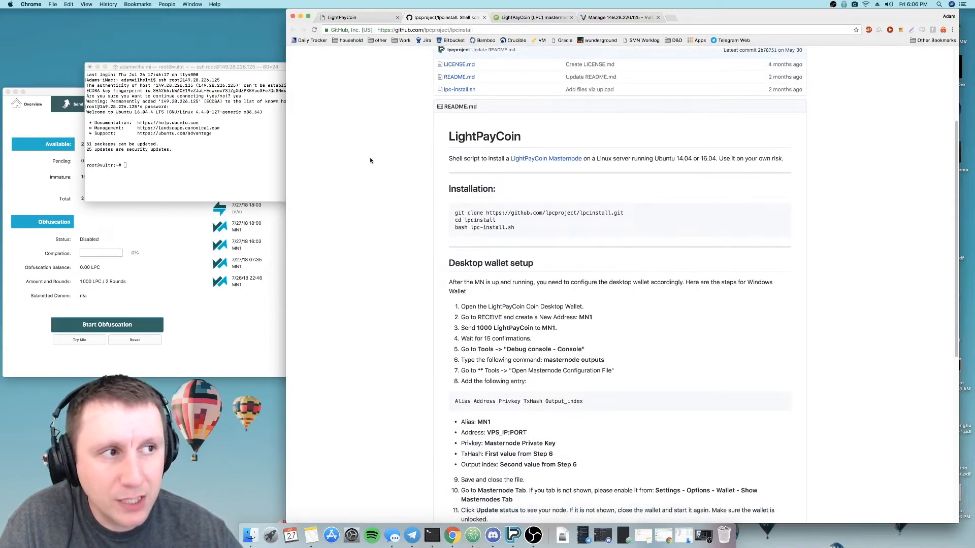
{"action": "scroll", "coordinate": [370, 161], "scroll_direction": "down", "scroll_amount": 1}
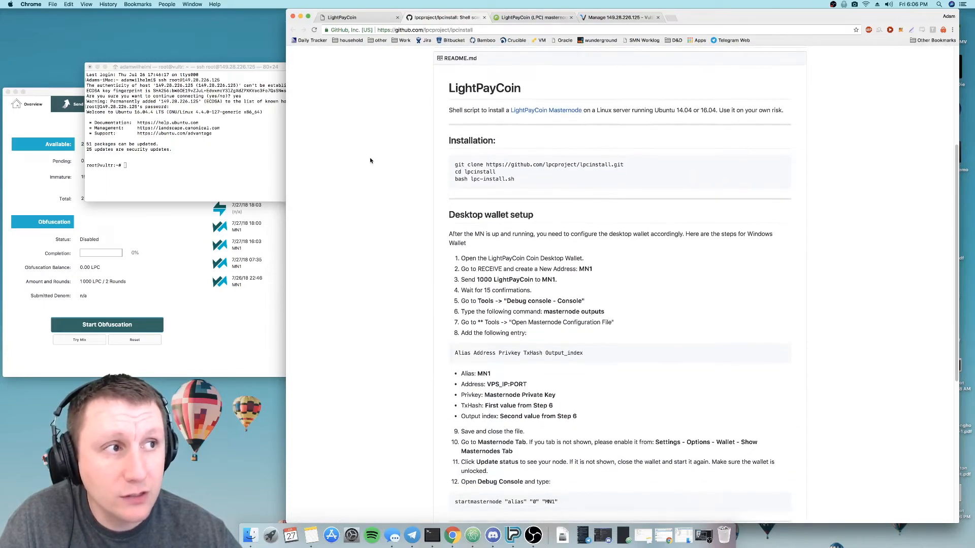
{"action": "scroll", "coordinate": [370, 161], "scroll_direction": "down", "scroll_amount": 1}
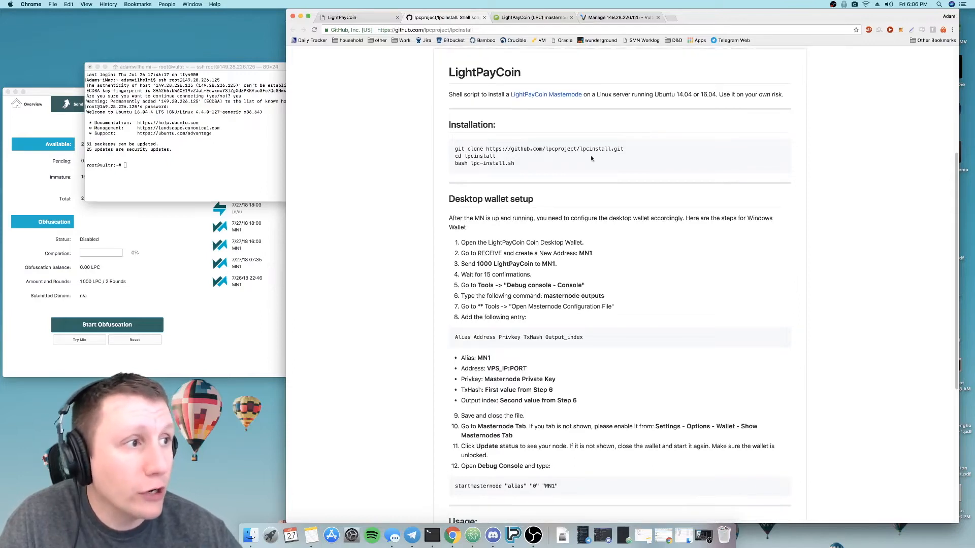
{"action": "left_click_drag", "start_coordinate": [629, 152], "coordinate": [448, 152]}
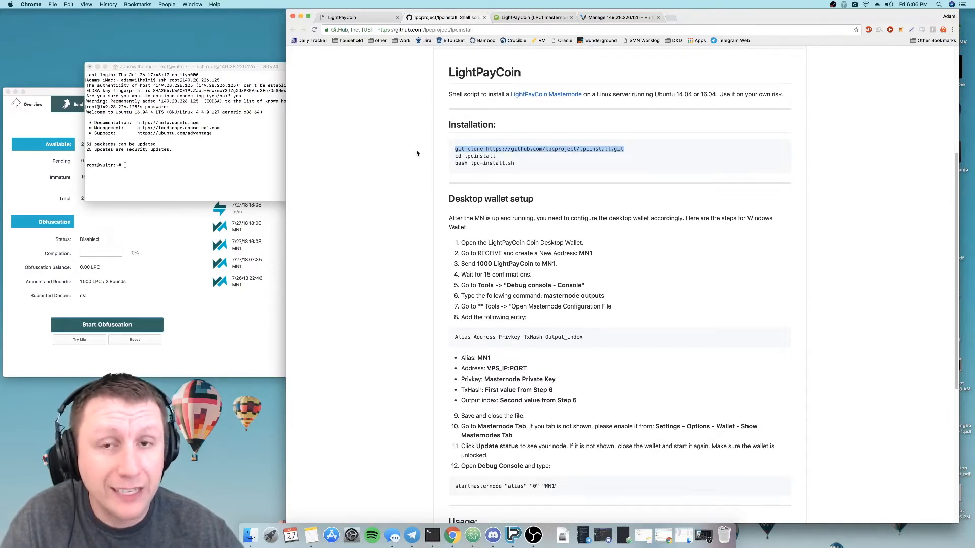
{"action": "left_click", "coordinate": [204, 158]}
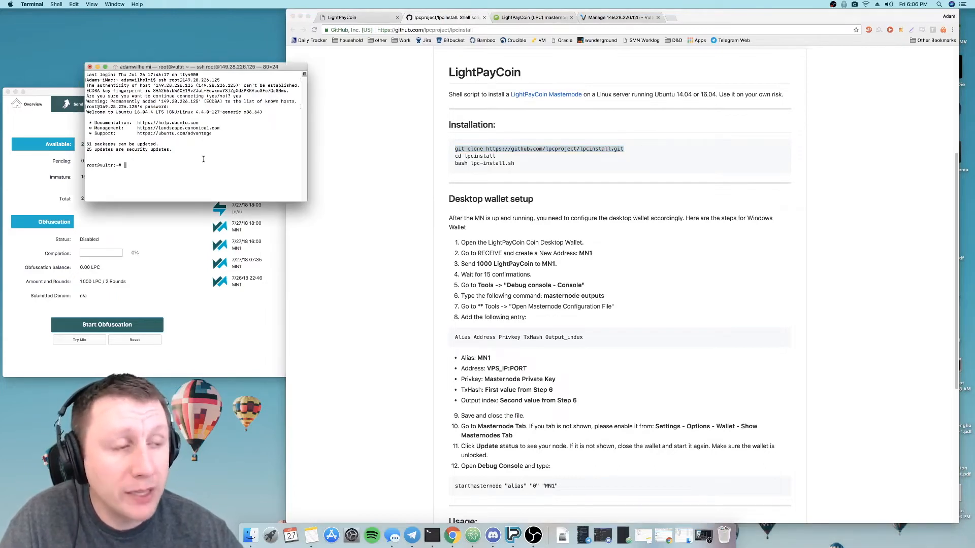
{"action": "key", "text": "super+v"}
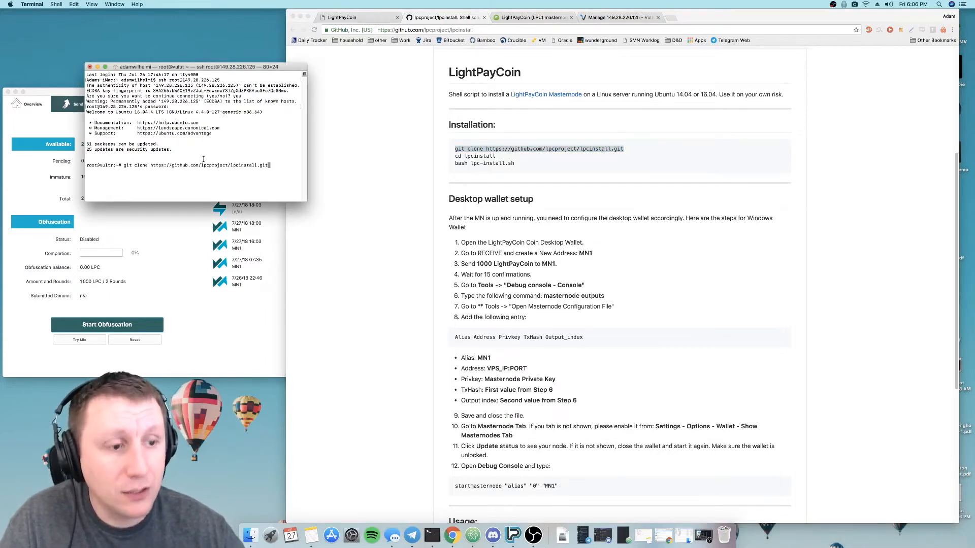
{"action": "key", "text": "Return"}
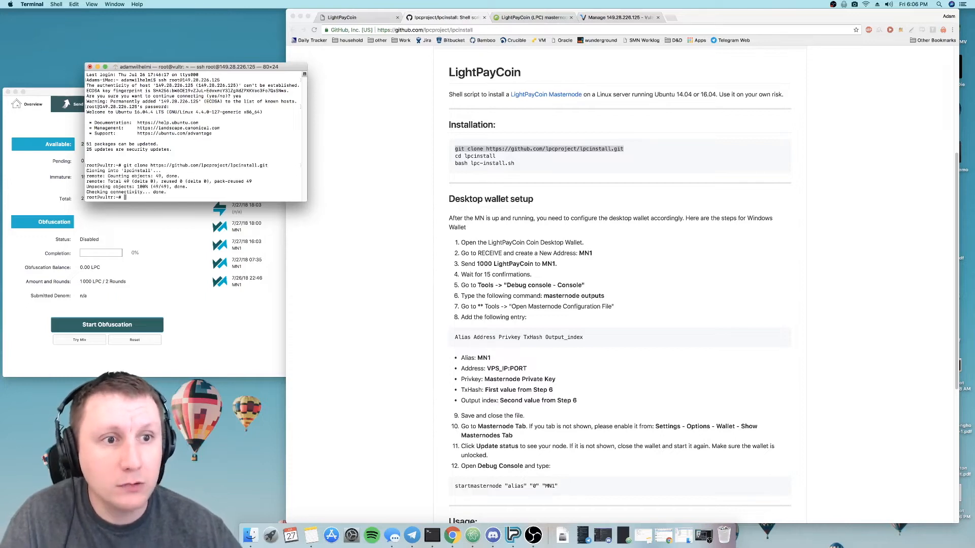
- Copy cd lpcinstall from the README and run it in Terminal to enter the cloned folder
{"action": "left_click", "coordinate": [456, 156]}
{"action": "left_click_drag", "start_coordinate": [455, 156], "coordinate": [496, 156]}
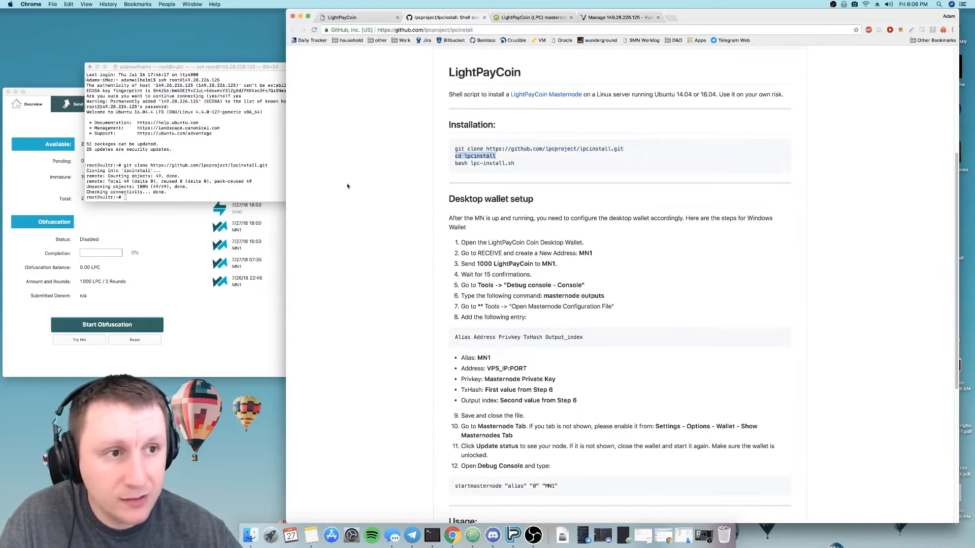
{"action": "left_click", "coordinate": [220, 141]}
{"action": "key", "text": "super+v"}
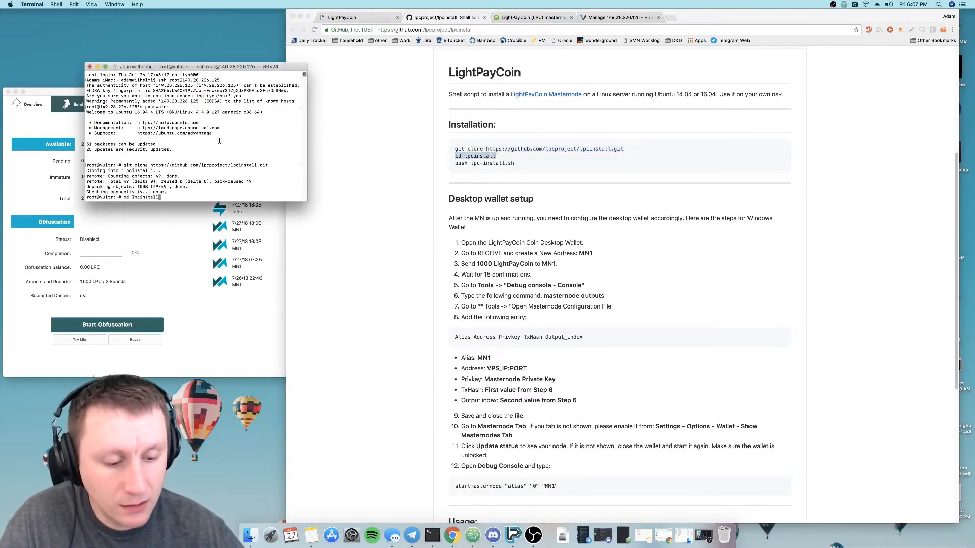
{"action": "key", "text": "Return"}
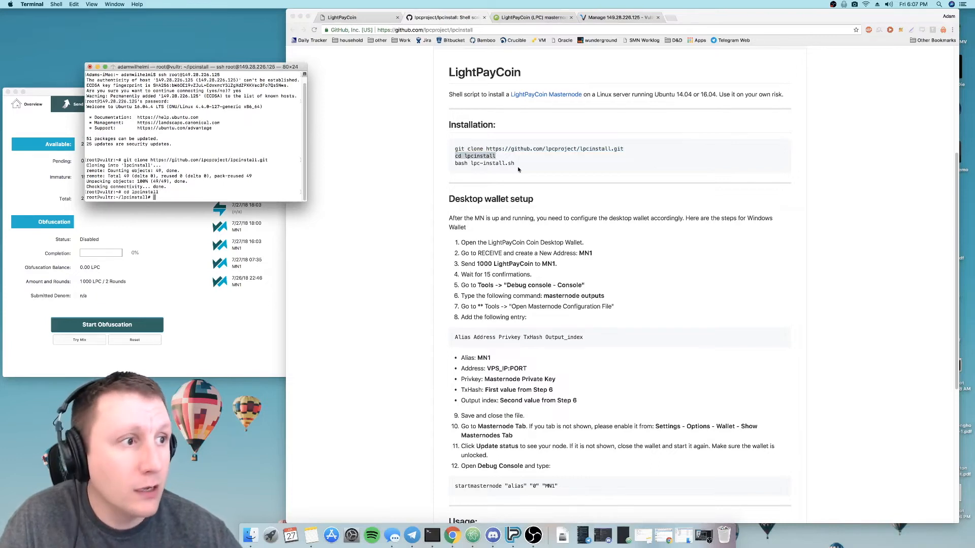
- Copy bash lpc-install.sh from the README and run it in Terminal to start the masternode installation
{"action": "left_click", "coordinate": [483, 165]}
{"action": "left_click_drag", "start_coordinate": [455, 164], "coordinate": [517, 165]}
{"action": "key", "text": "super+c"}
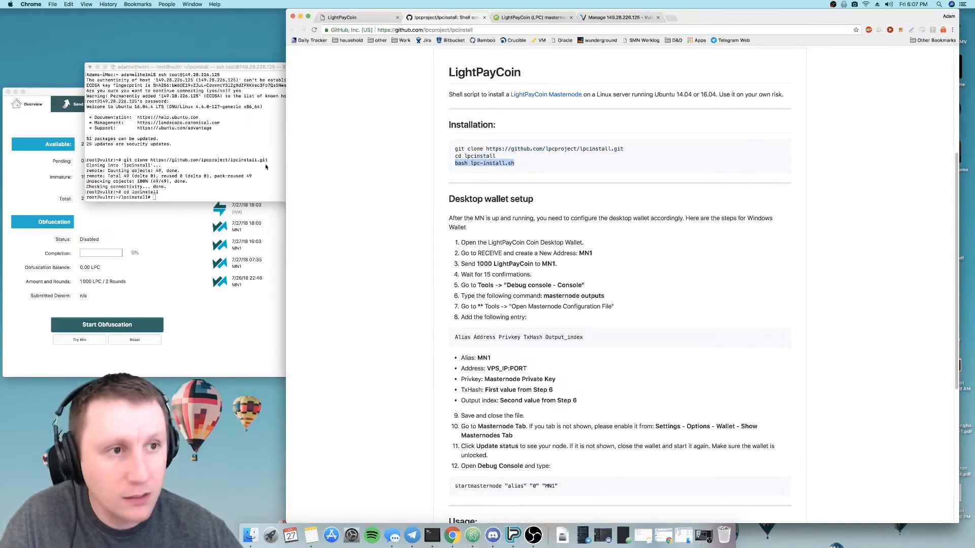
{"action": "left_click", "coordinate": [173, 147]}
{"action": "key", "text": "super+v"}
{"action": "key", "text": "Return"}
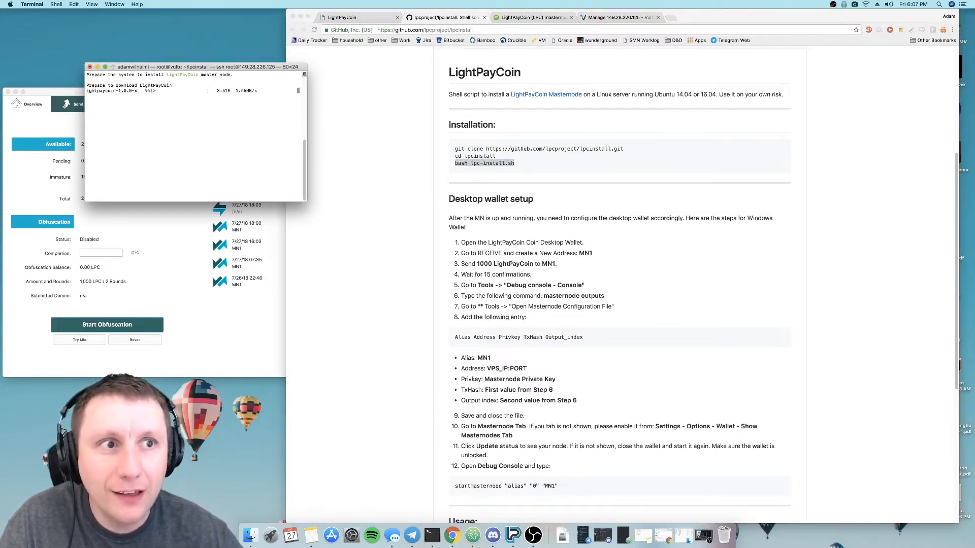
- Move the Terminal window clear of the wallet, check the newest payment's confirmations in the wallet's transaction list and return to Terminal
{"action": "left_click_drag", "start_coordinate": [170, 69], "coordinate": [91, 16]}
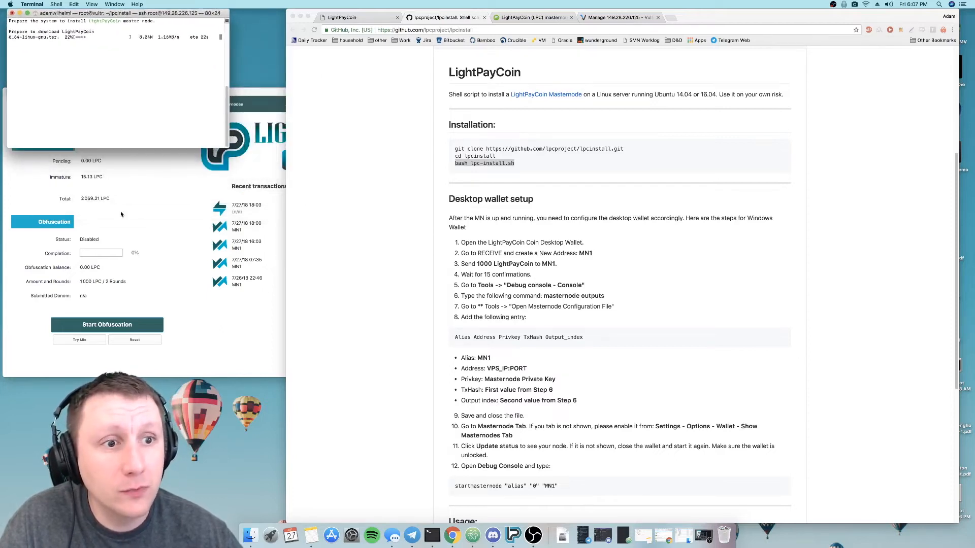
{"action": "left_click", "coordinate": [376, 279]}
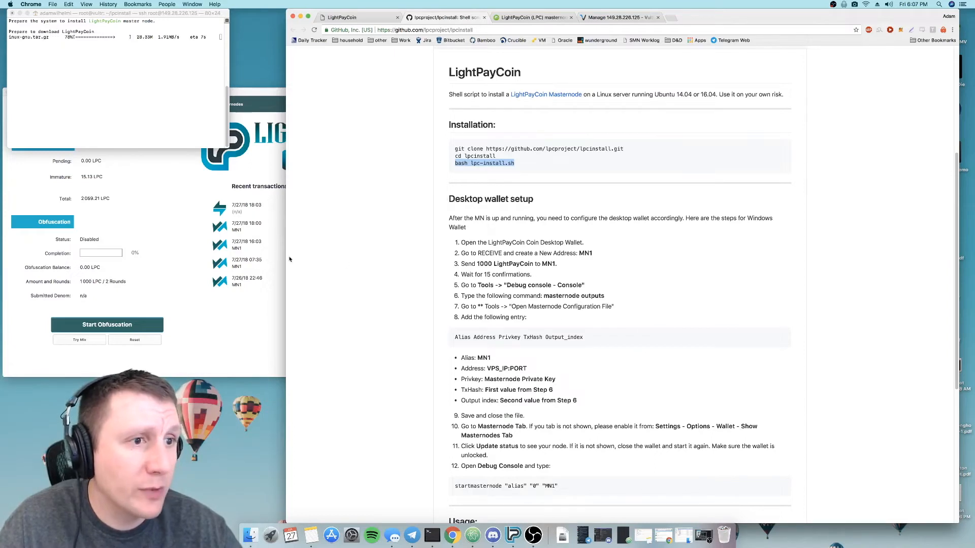
{"action": "left_click", "coordinate": [140, 177]}
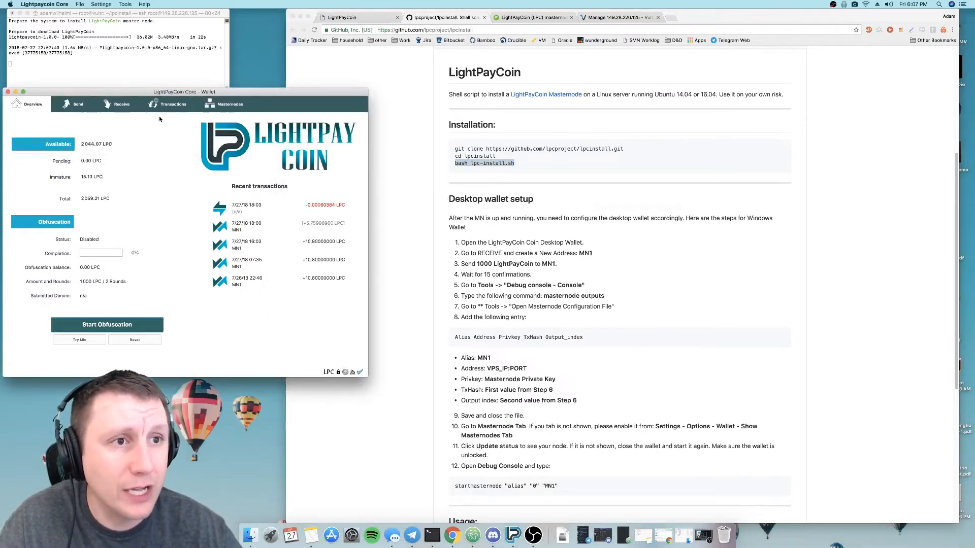
{"action": "left_click", "coordinate": [247, 261]}
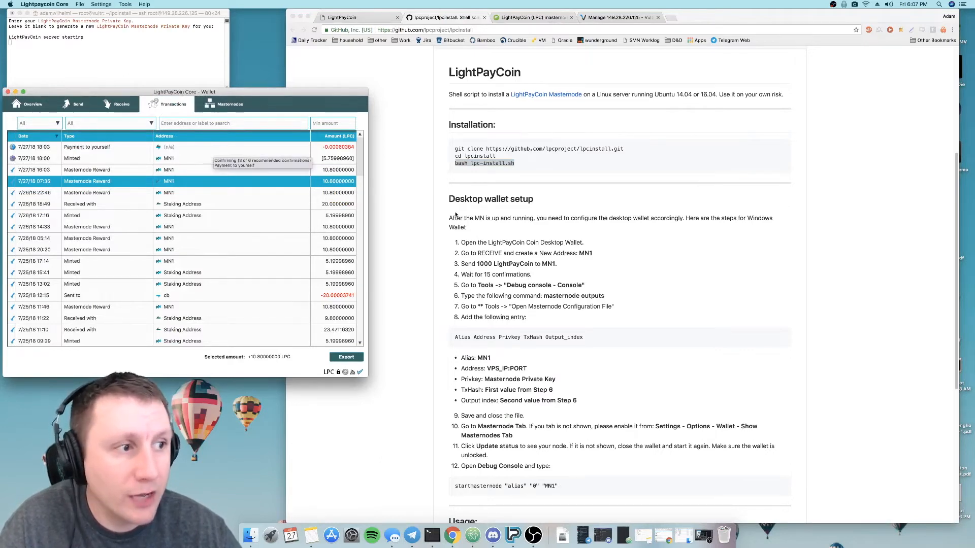
{"action": "left_click", "coordinate": [87, 147]}
{"action": "left_click", "coordinate": [150, 13]}
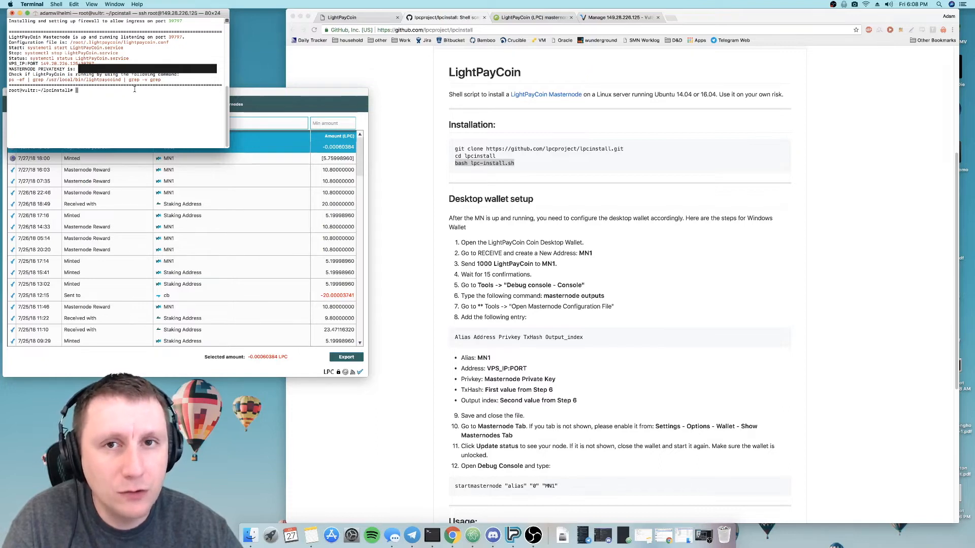
- Copy the installation summary, including the masternode private key, into the blank Atom file and save it as MN2_Info in Documents
{"action": "left_click_drag", "start_coordinate": [135, 91], "coordinate": [3, 51]}
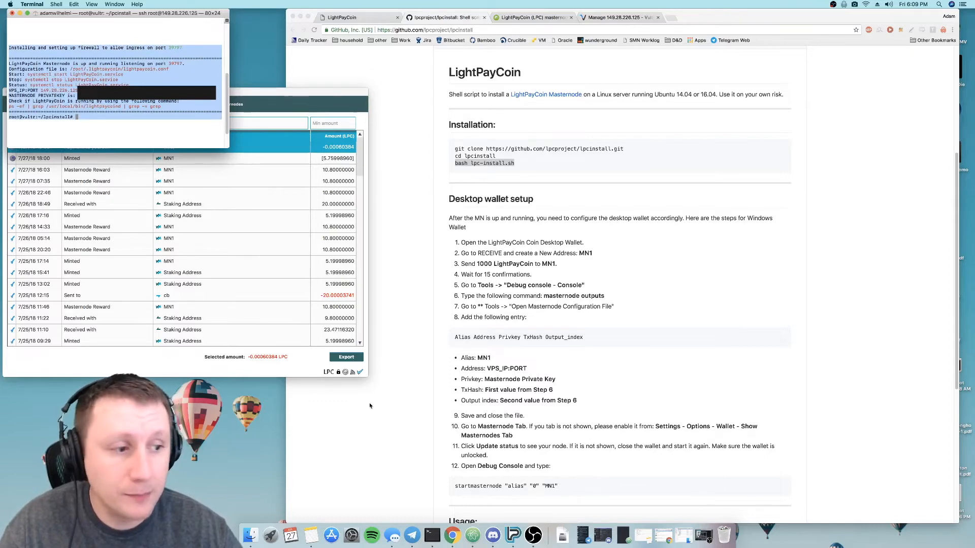
{"action": "left_click", "coordinate": [623, 542]}
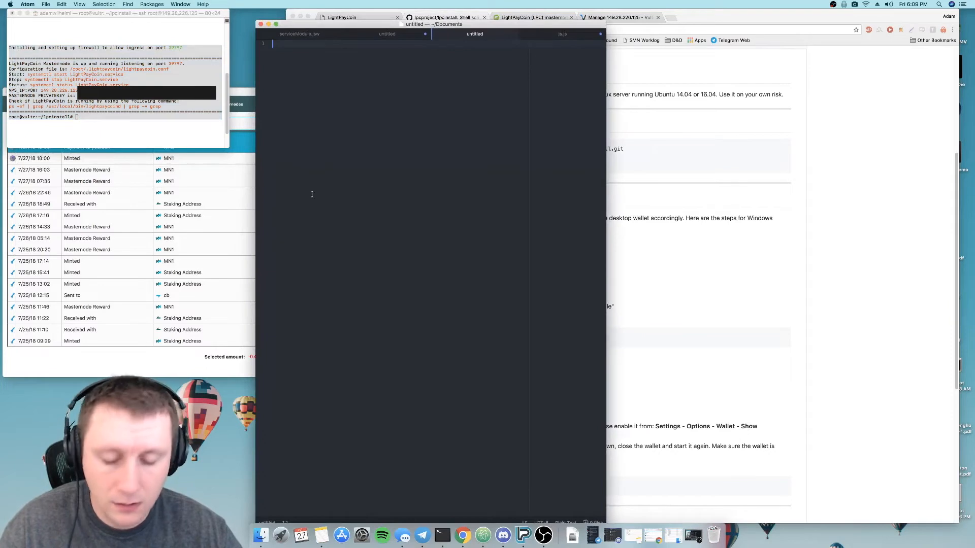
{"action": "key", "text": "super+v"}
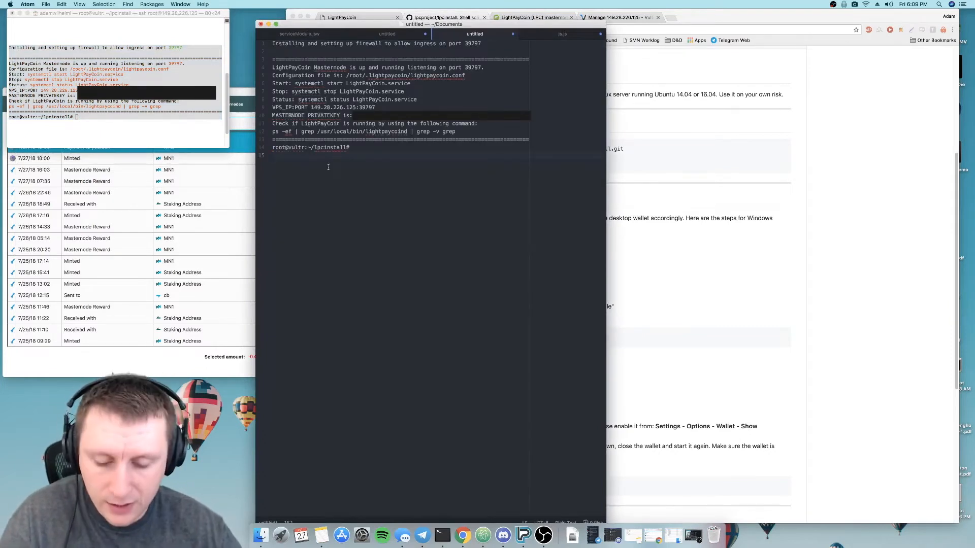
{"action": "key", "text": "super+s"}
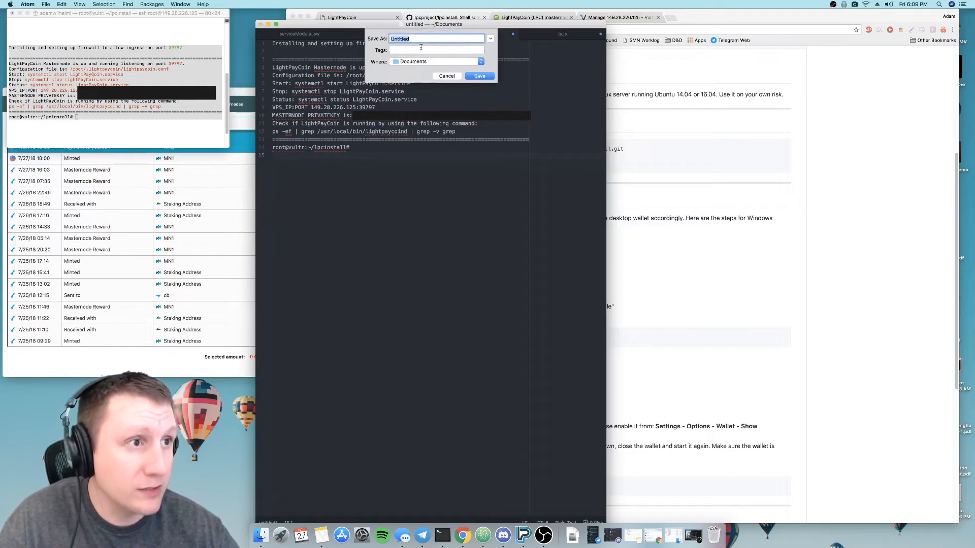
{"action": "type", "text": "MN2"}
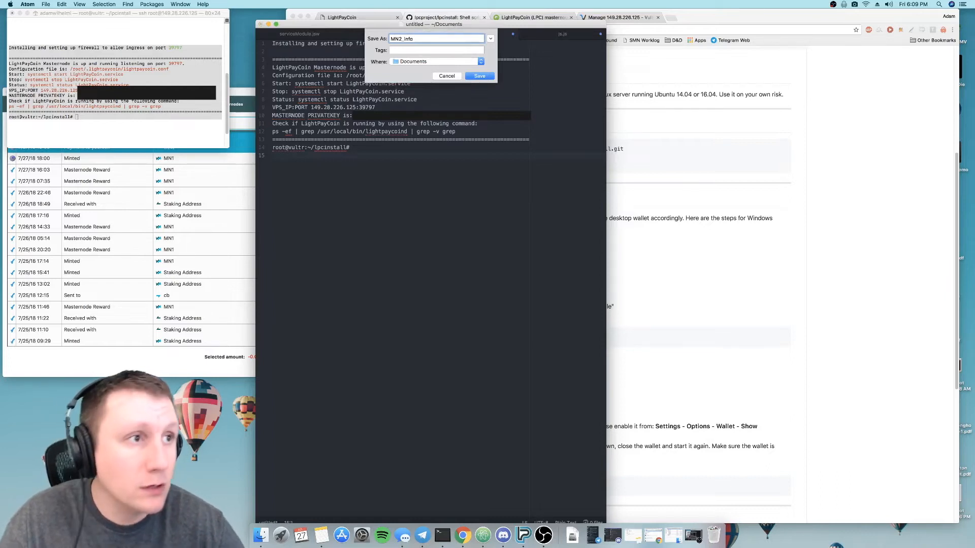
{"action": "type", "text": "_info"}
{"action": "key", "text": "Return"}
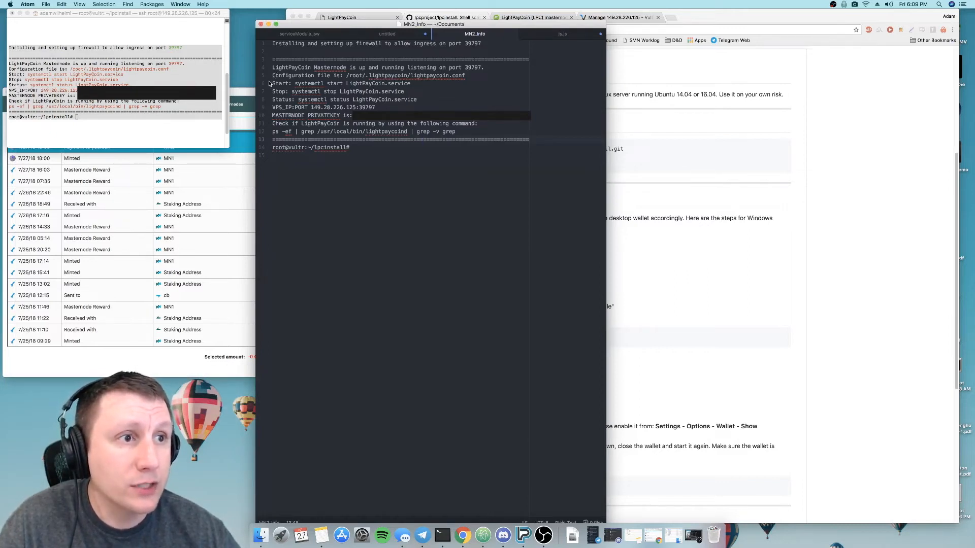
- Copy systemctl status LightPayCoin.service from MN2_Info, run it in Terminal and check the service's Active line
{"action": "left_click_drag", "start_coordinate": [272, 83], "coordinate": [427, 97]}
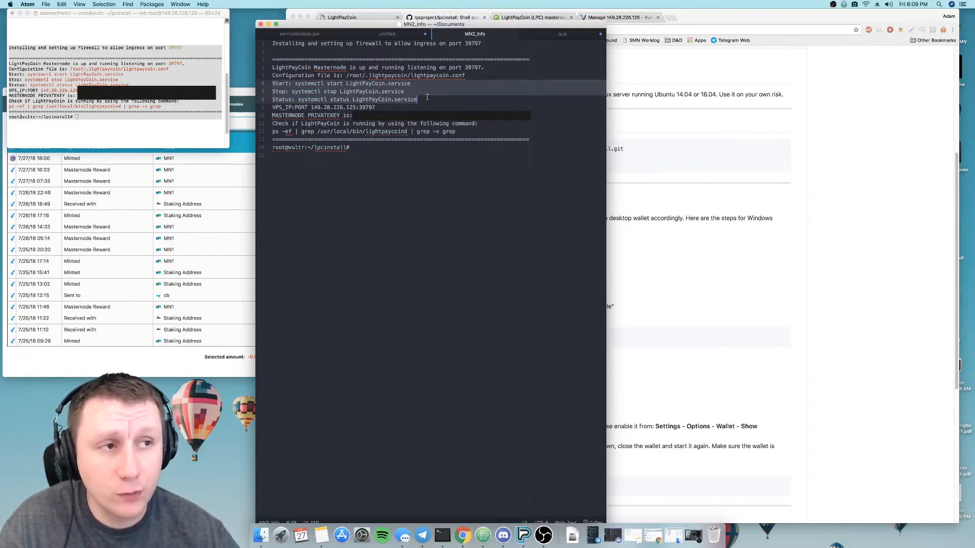
{"action": "left_click", "coordinate": [303, 81]}
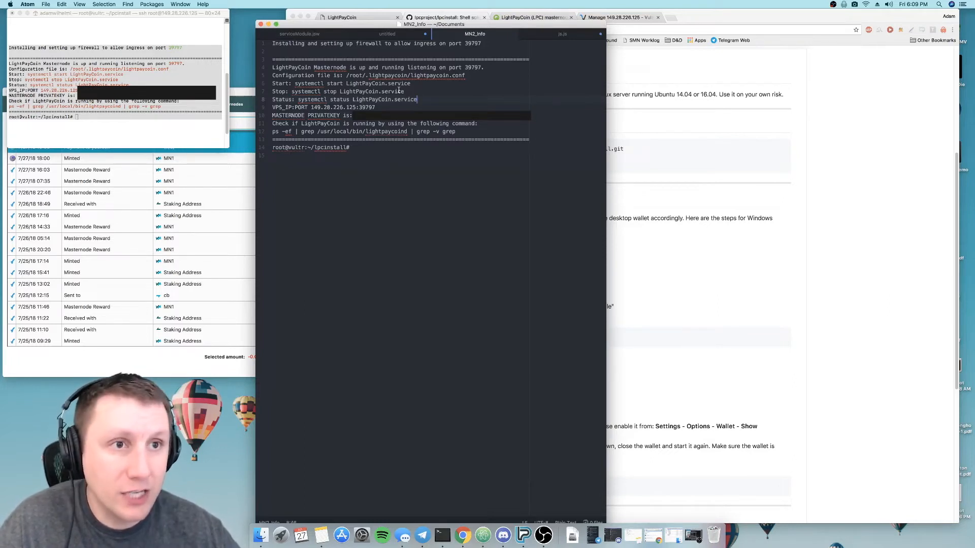
{"action": "left_click_drag", "start_coordinate": [420, 101], "coordinate": [298, 100]}
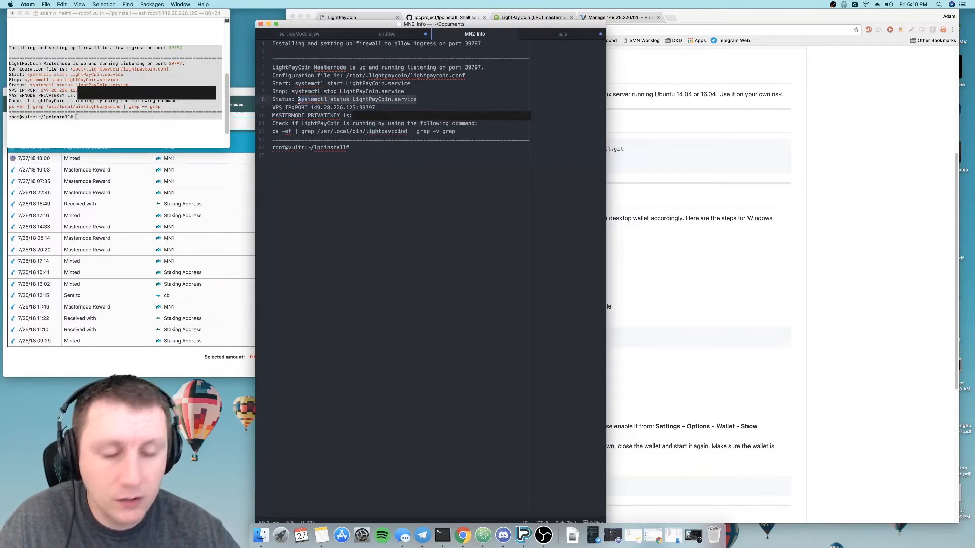
{"action": "left_click", "coordinate": [124, 113]}
{"action": "left_click", "coordinate": [113, 121]}
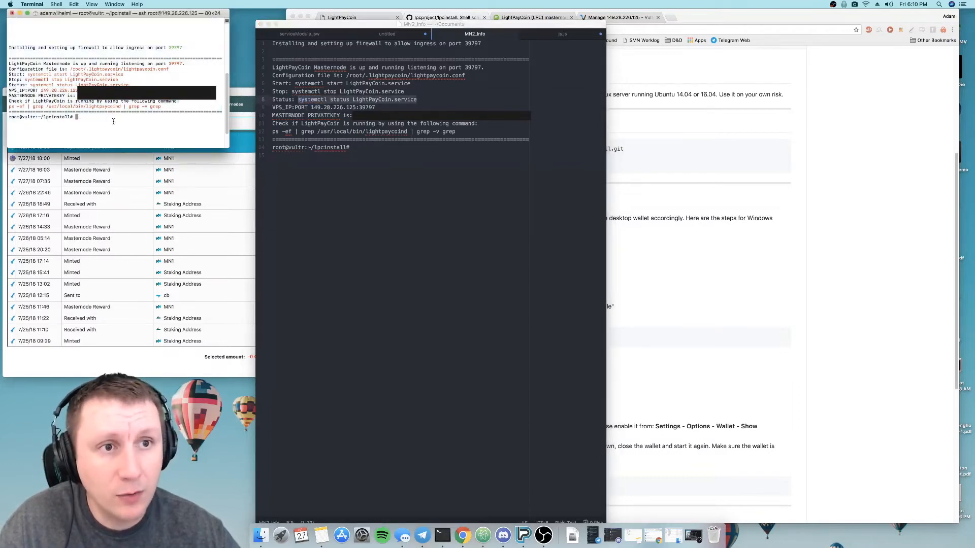
{"action": "key", "text": "super+v"}
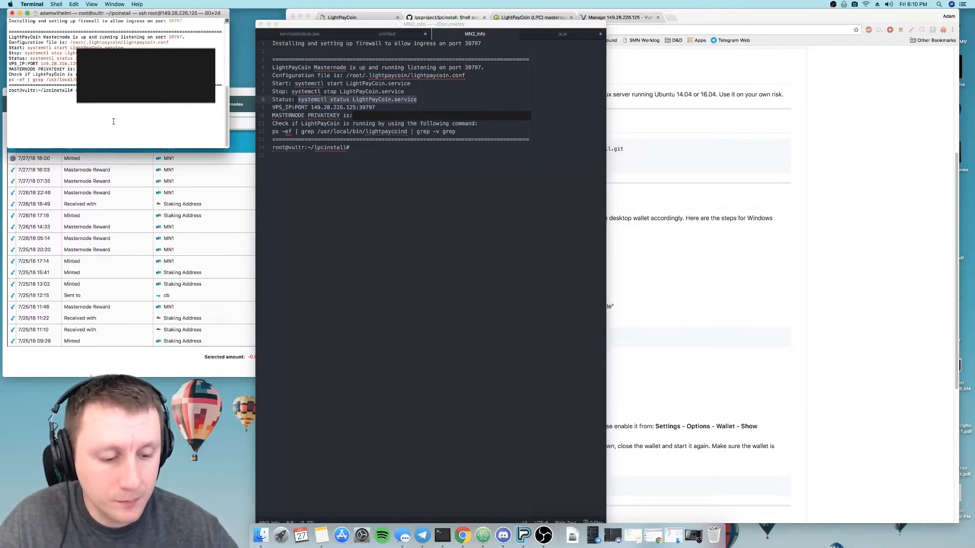
{"action": "key", "text": "Return"}
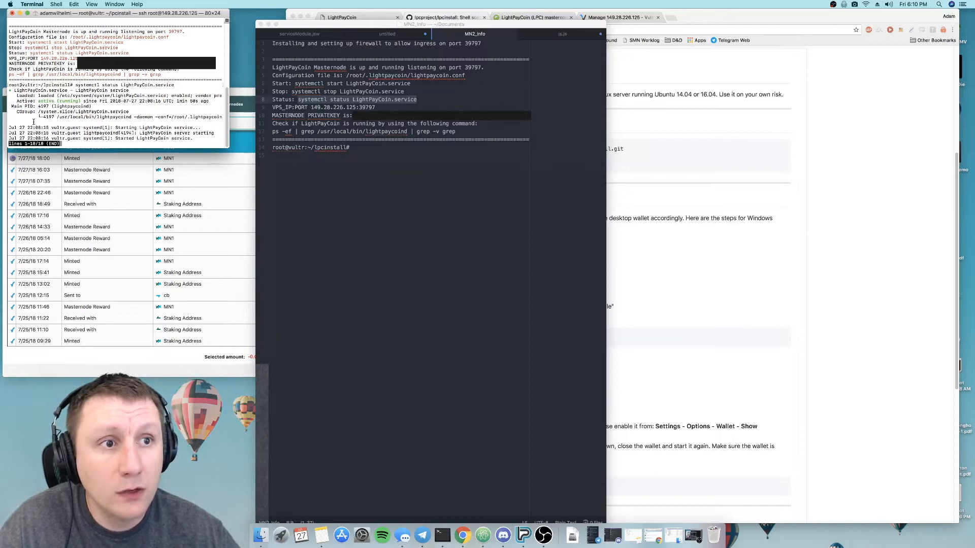
{"action": "left_click_drag", "start_coordinate": [17, 101], "coordinate": [211, 103]}
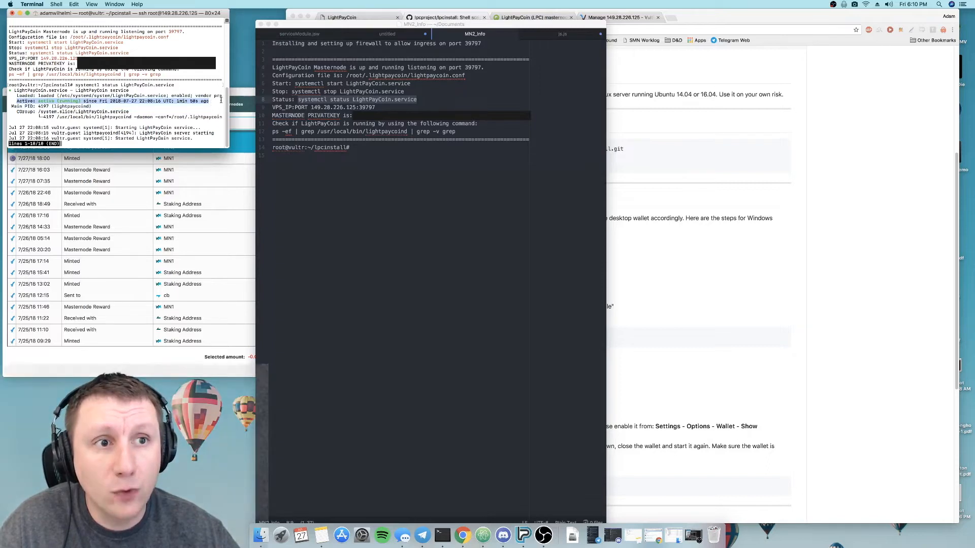
{"action": "left_click", "coordinate": [212, 102]}
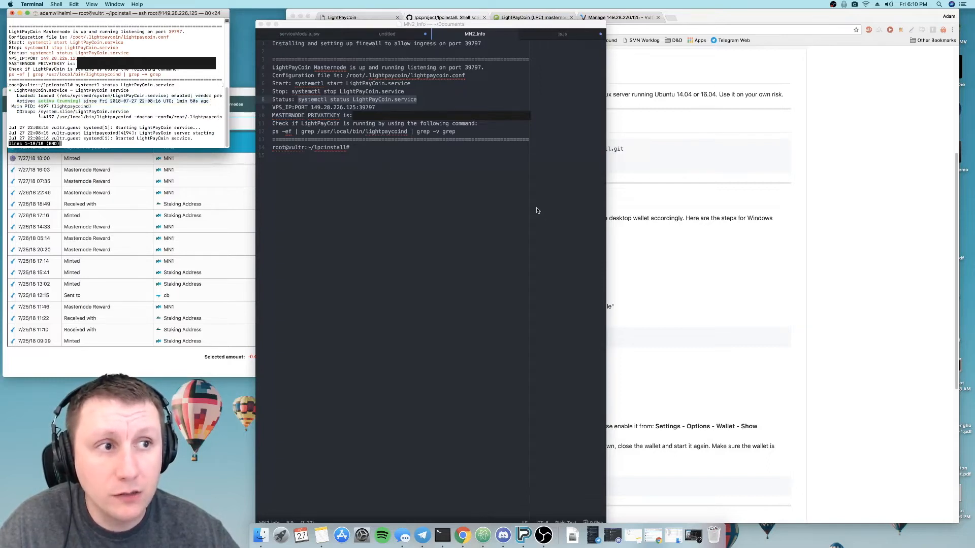
- Review the VPS IP:port and masternode private key in MN2_Info, and read the README's desktop wallet setup instructions in Chrome
{"action": "left_click", "coordinate": [499, 186]}
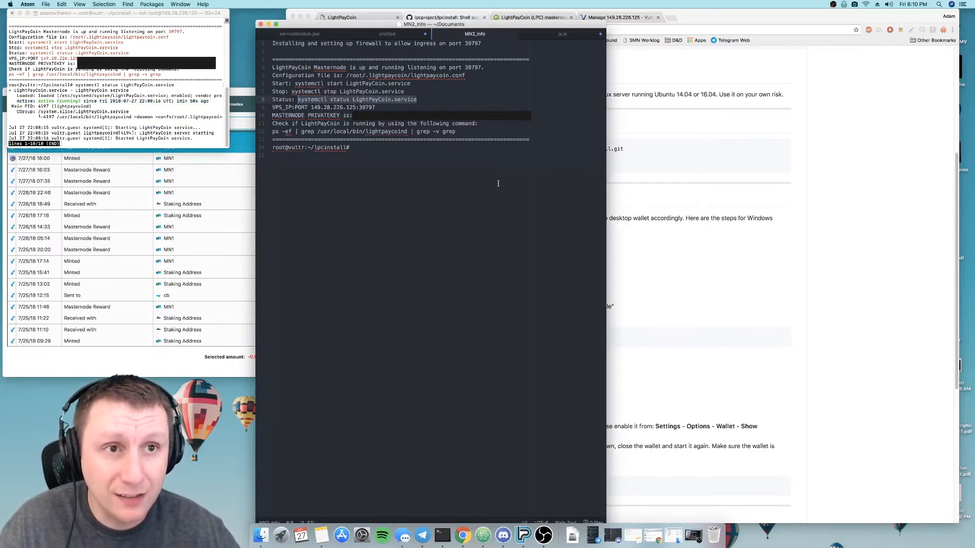
{"action": "left_click", "coordinate": [463, 155]}
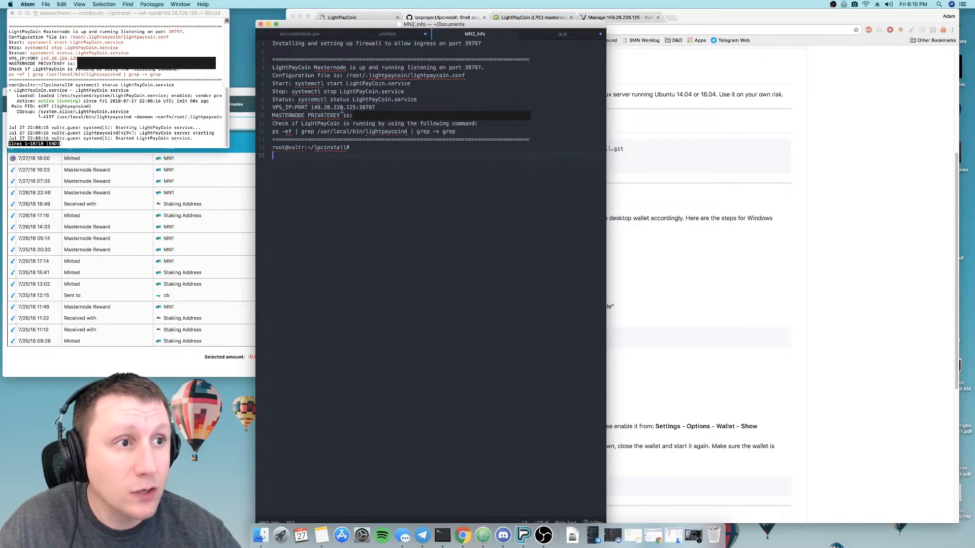
{"action": "left_click_drag", "start_coordinate": [311, 108], "coordinate": [399, 107]}
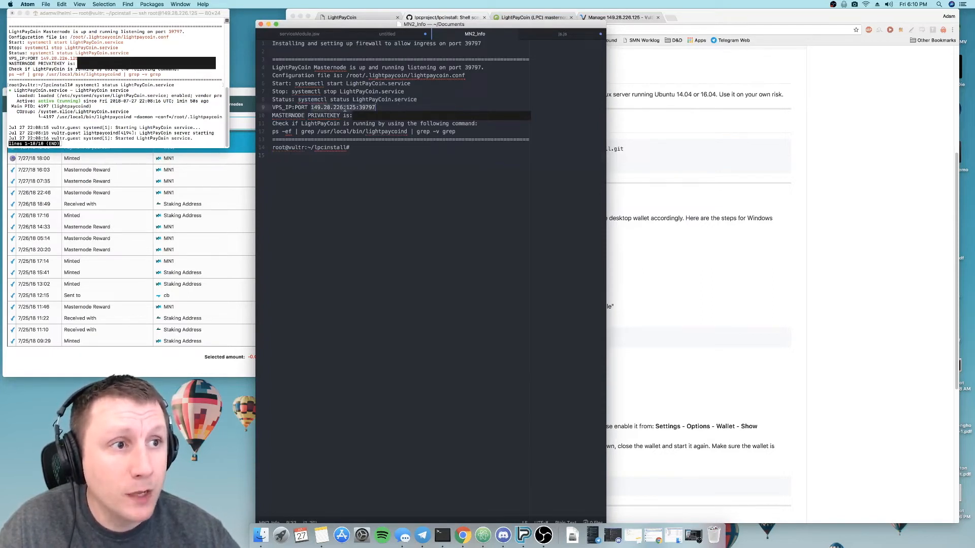
{"action": "double_click", "coordinate": [362, 115]}
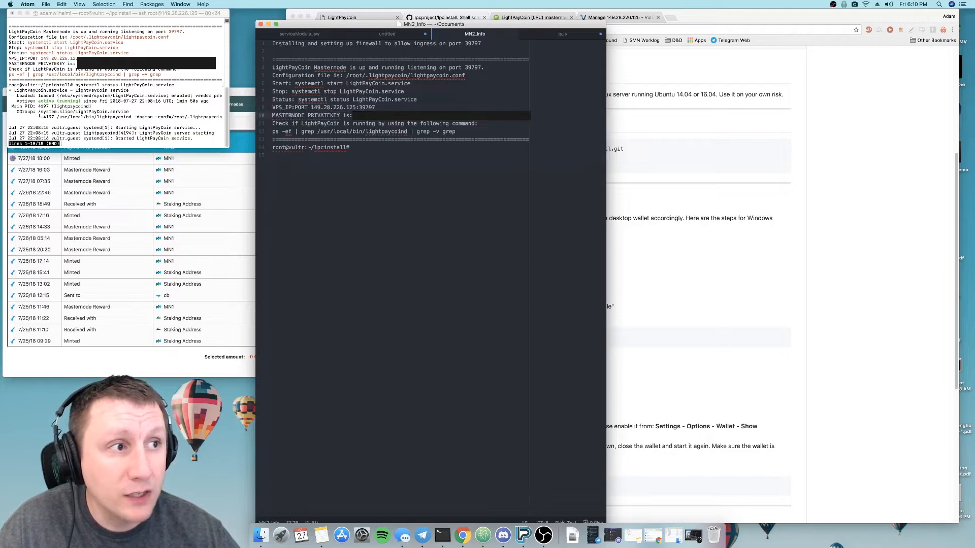
{"action": "left_click", "coordinate": [361, 149]}
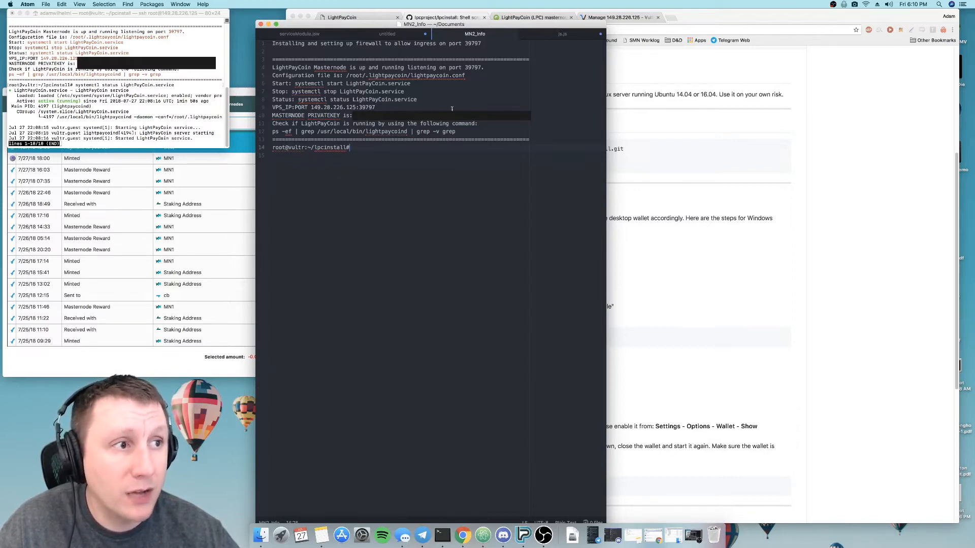
{"action": "left_click", "coordinate": [686, 270]}
{"action": "scroll", "coordinate": [492, 282], "scroll_direction": "down", "scroll_amount": 3}
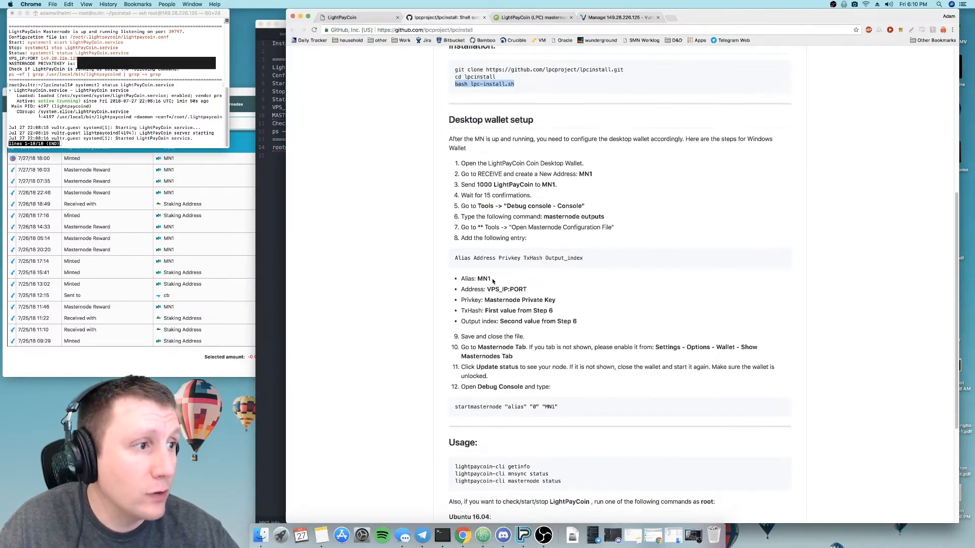
- Switch to the LightPayCoin wallet, open its debug console, move it over the wallet window and run masternode outputs
{"action": "left_click", "coordinate": [244, 95]}
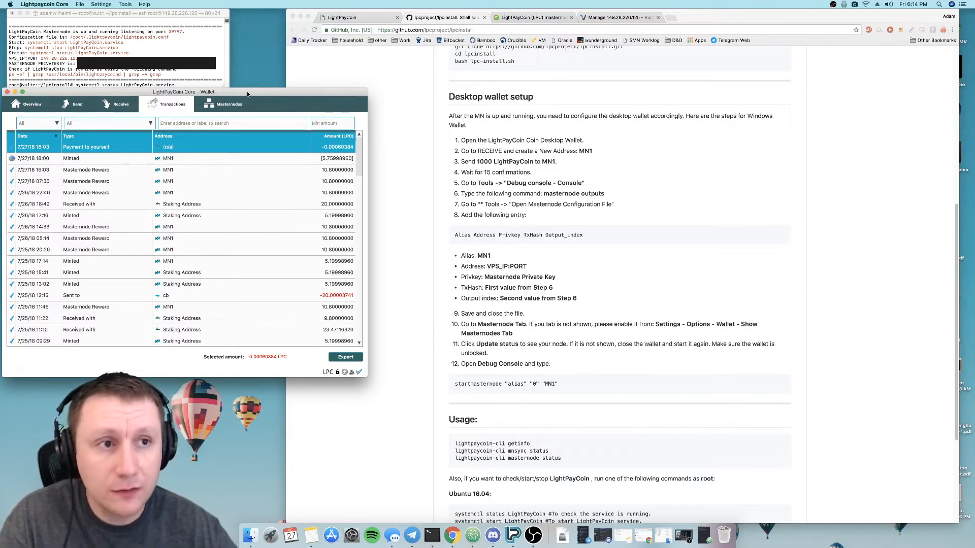
{"action": "left_click", "coordinate": [134, 3]}
{"action": "left_click", "coordinate": [122, 21]}
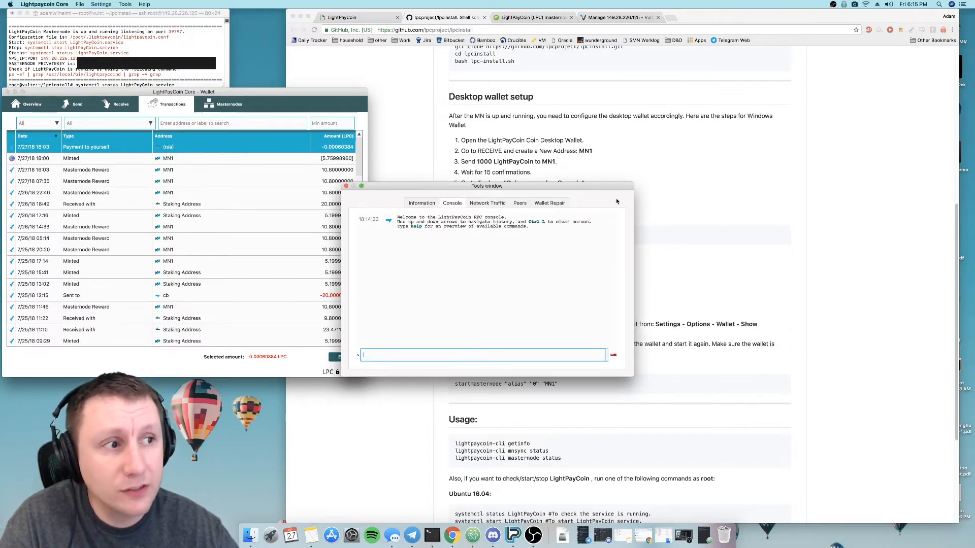
{"action": "left_click_drag", "start_coordinate": [608, 190], "coordinate": [323, 145]}
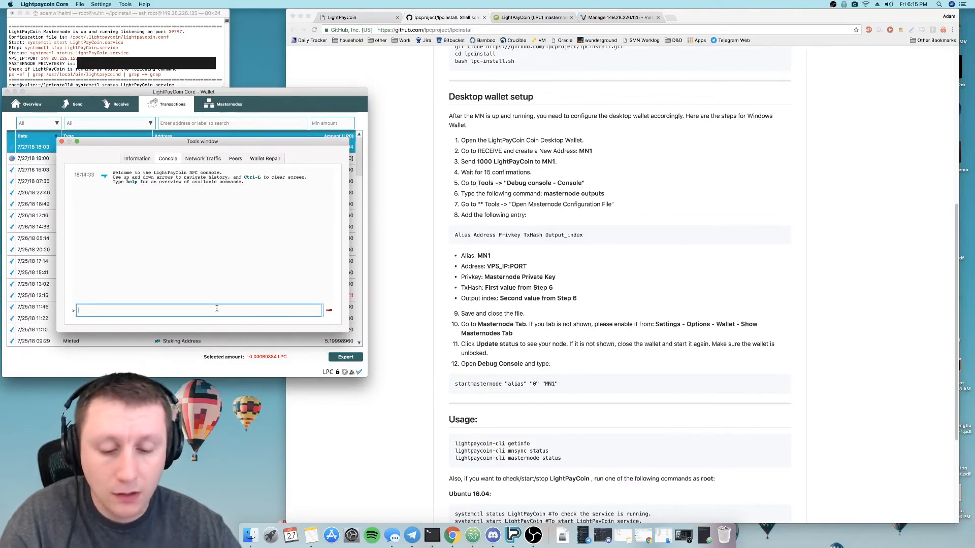
{"action": "type", "text": "masternode outputs"}
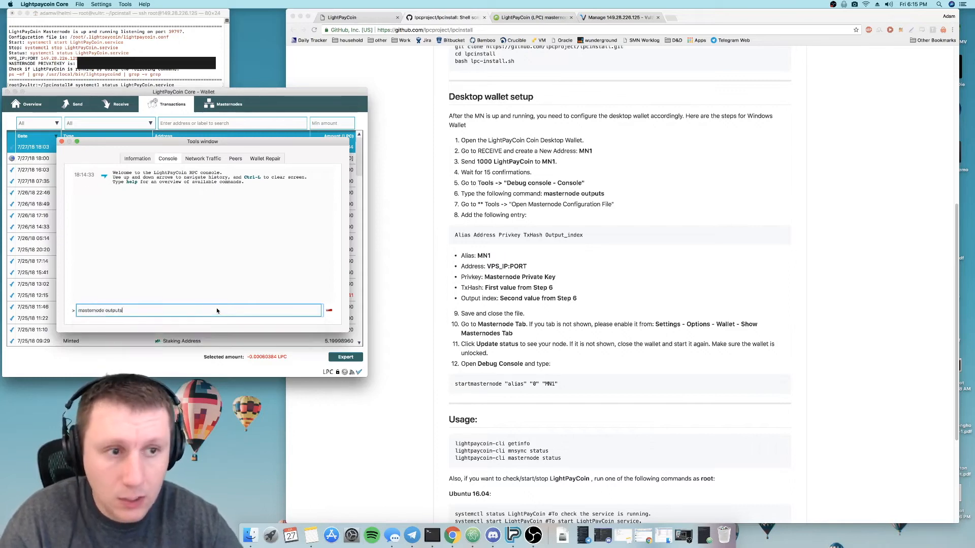
{"action": "key", "text": "Return"}
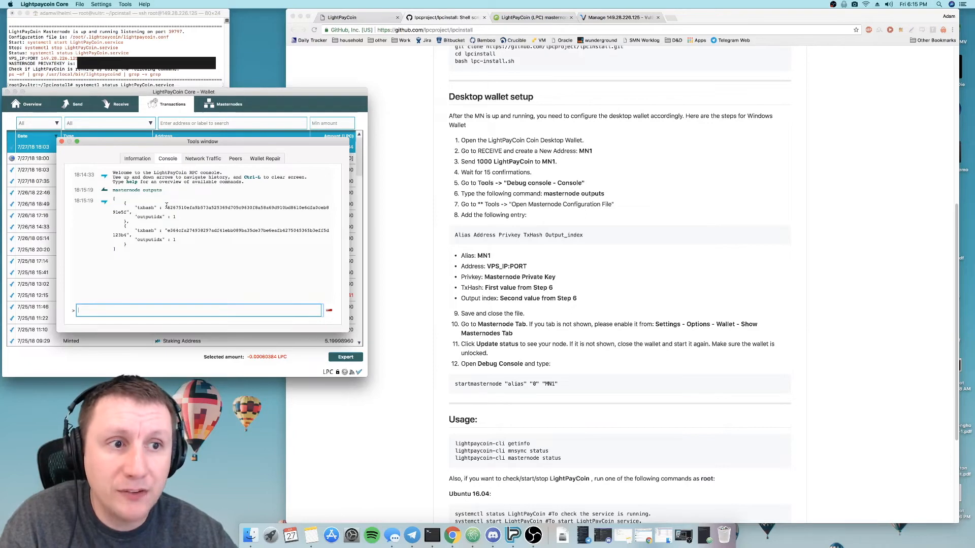
- Copy the second output's txhash and outputidx block from the debug console to the end of MN2_Info in Atom and save the file
{"action": "double_click", "coordinate": [170, 208]}
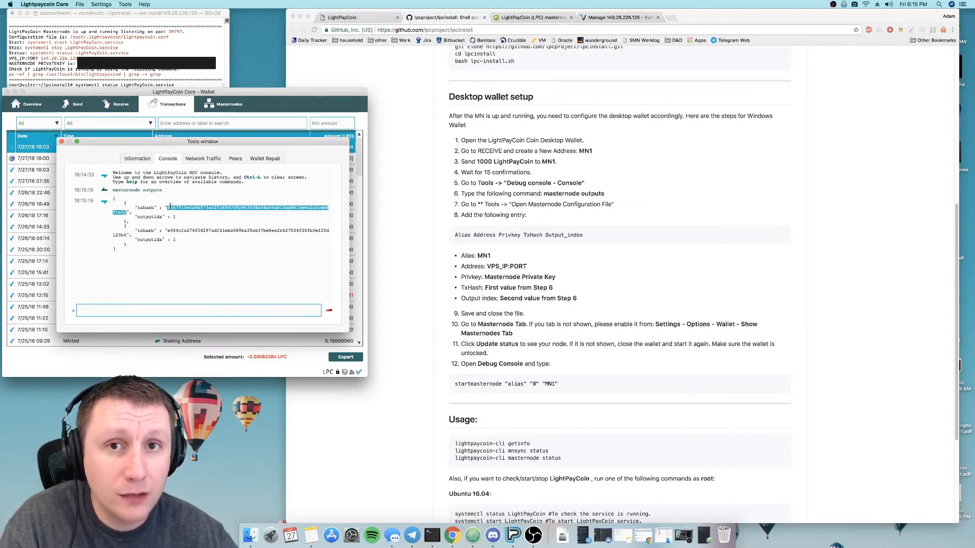
{"action": "double_click", "coordinate": [182, 230]}
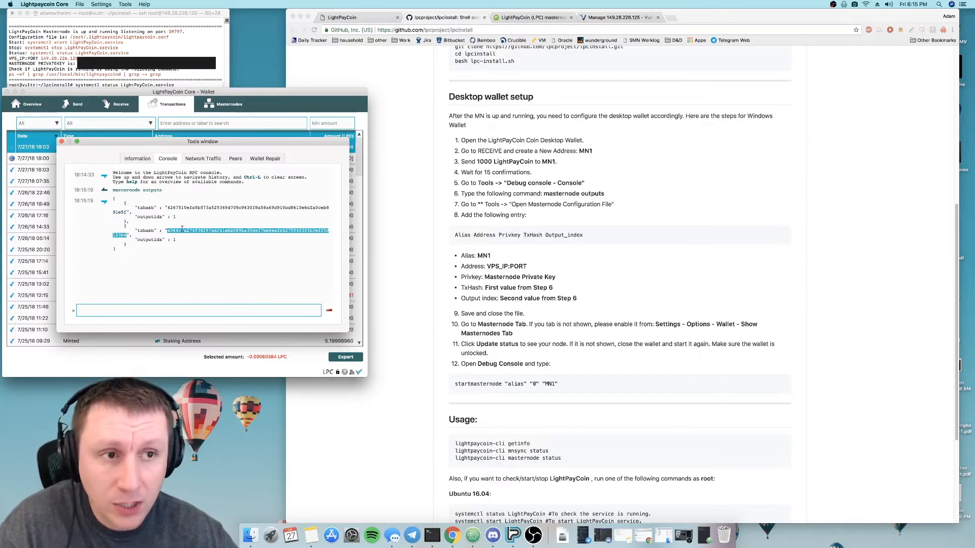
{"action": "left_click_drag", "start_coordinate": [137, 245], "coordinate": [123, 224]}
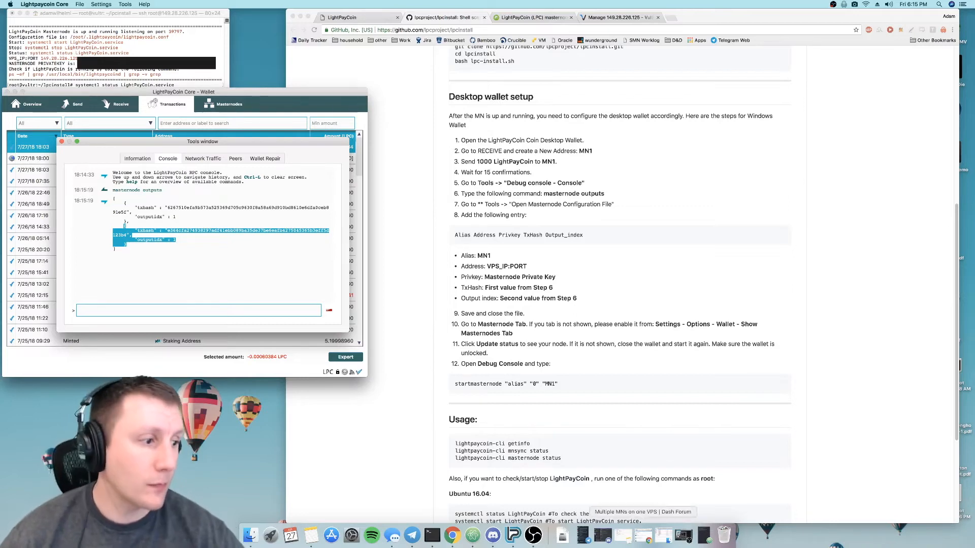
{"action": "left_click", "coordinate": [703, 530]}
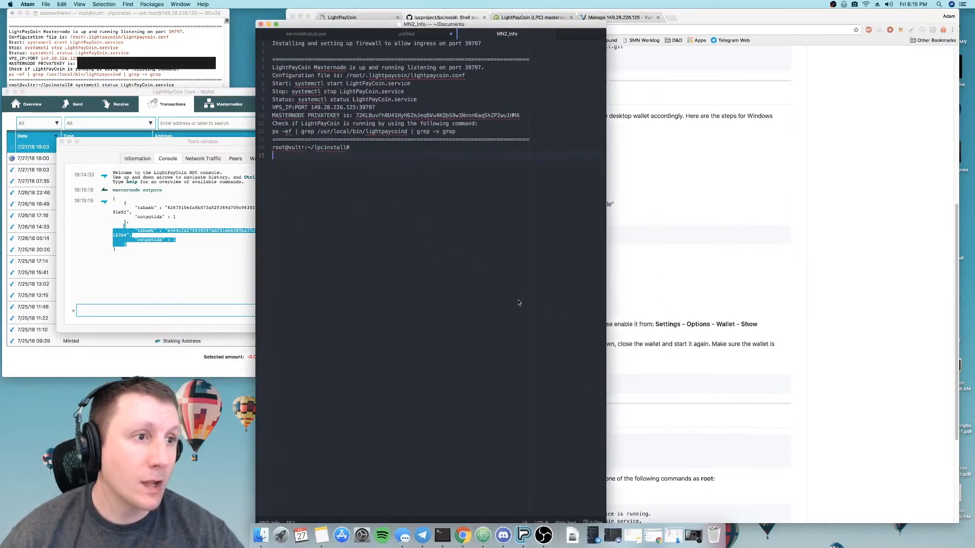
{"action": "key", "text": "super+v"}
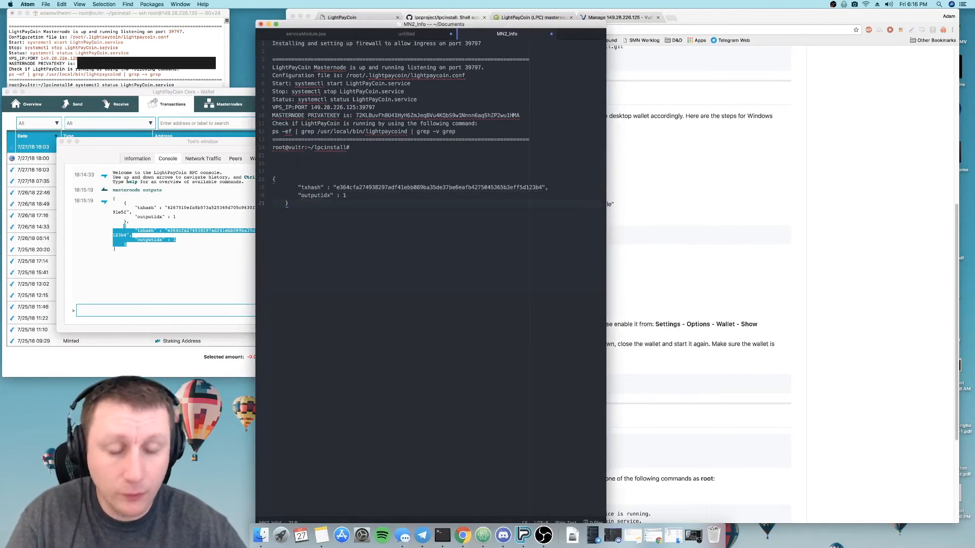
{"action": "key", "text": "Return"}
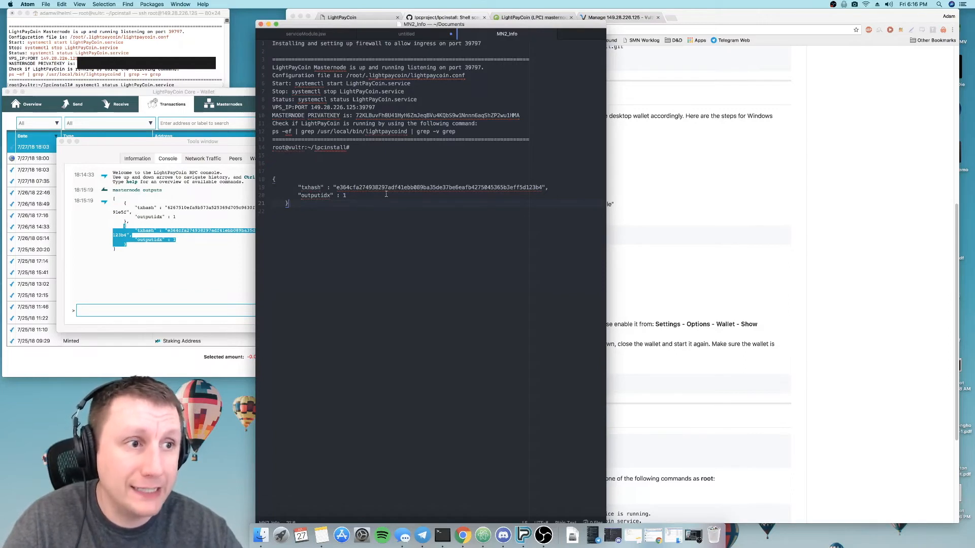
- Close the debug console, check the README's next instruction and open the masternode configuration file from the wallet
{"action": "left_click", "coordinate": [171, 144]}
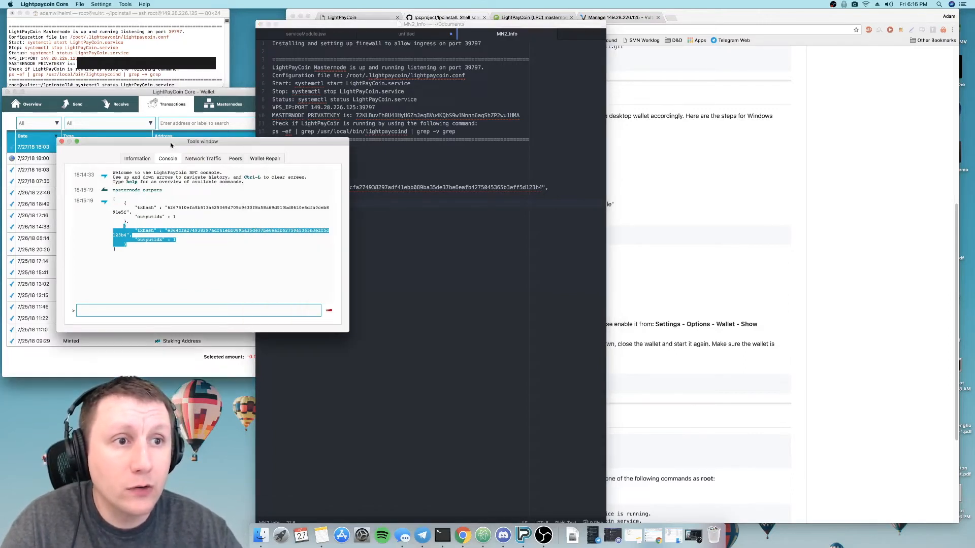
{"action": "left_click", "coordinate": [62, 141]}
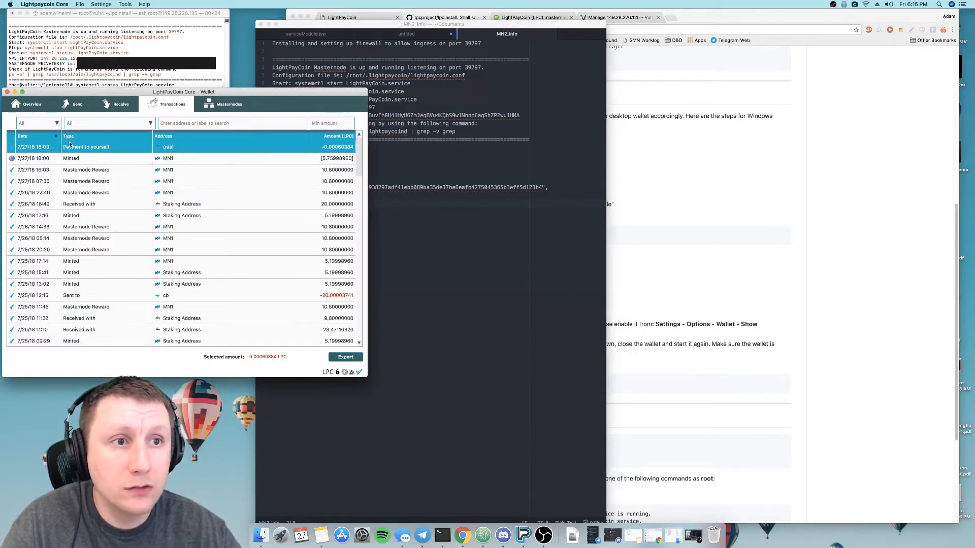
{"action": "left_click", "coordinate": [709, 198]}
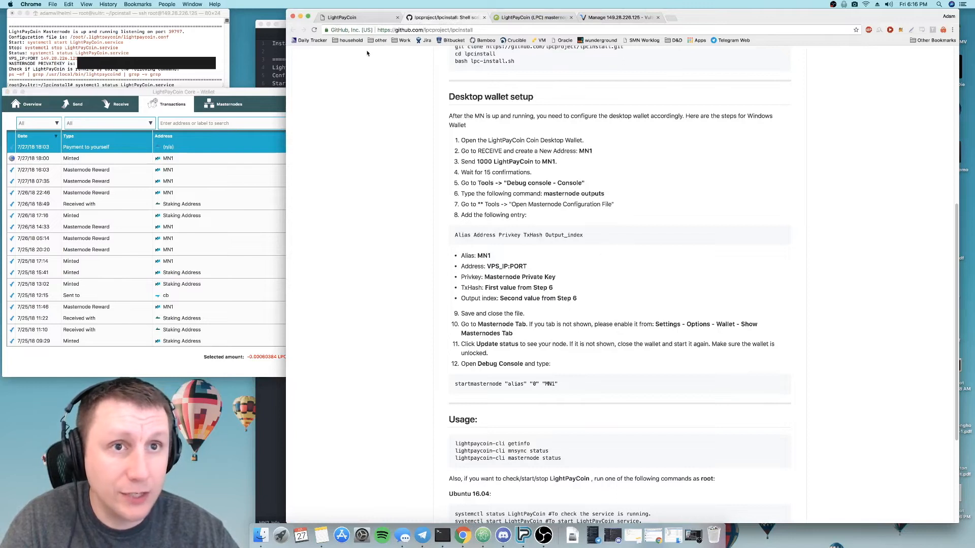
{"action": "left_click", "coordinate": [279, 93]}
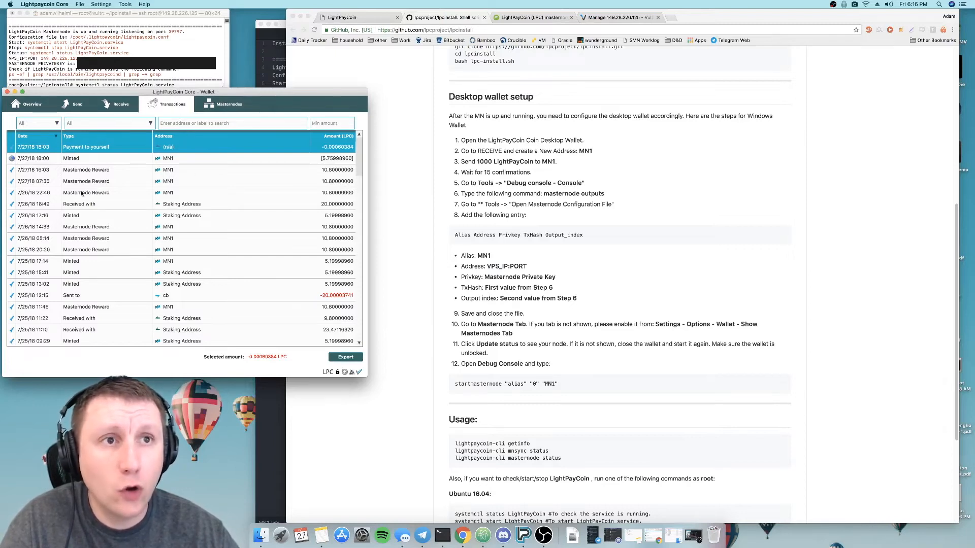
{"action": "left_click", "coordinate": [124, 4]}
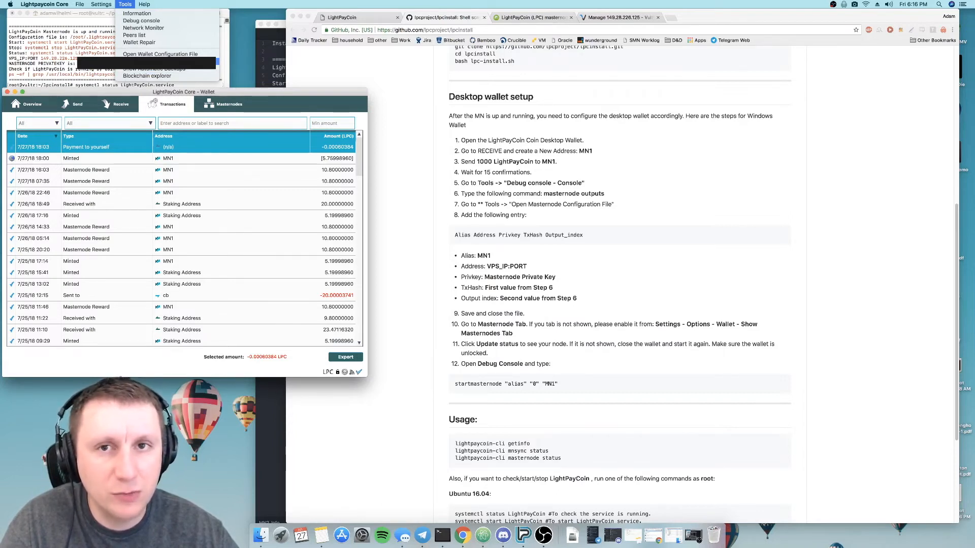
{"action": "left_click", "coordinate": [161, 62]}
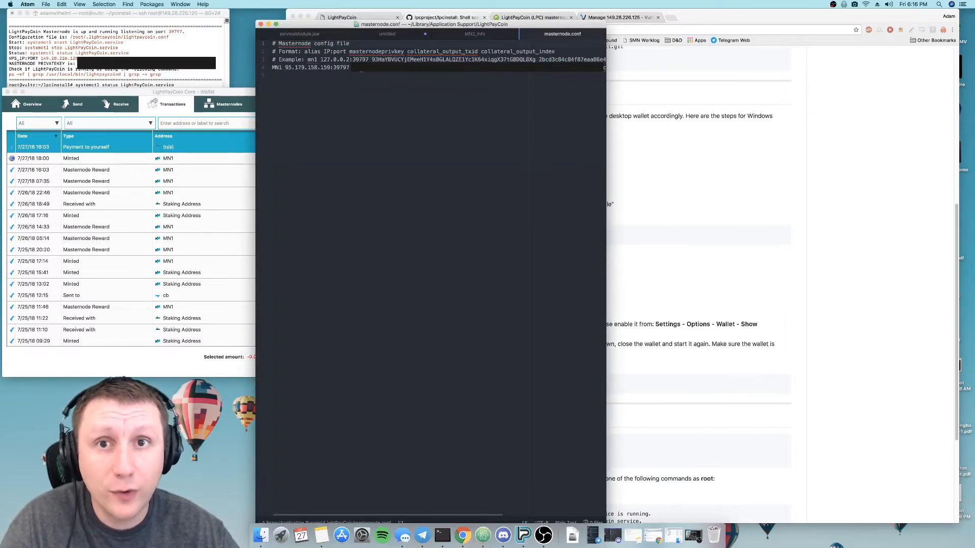
- Compare the existing MN1 line in masternode.conf with the README's entry format, place the cursor on the empty line below and return to the wallet
{"action": "triple_click", "coordinate": [273, 71]}
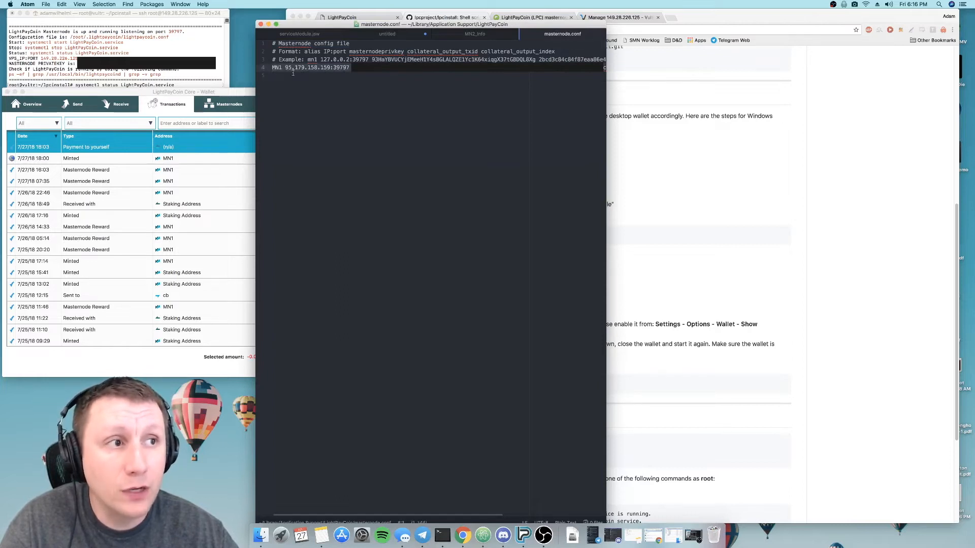
{"action": "left_click", "coordinate": [675, 165]}
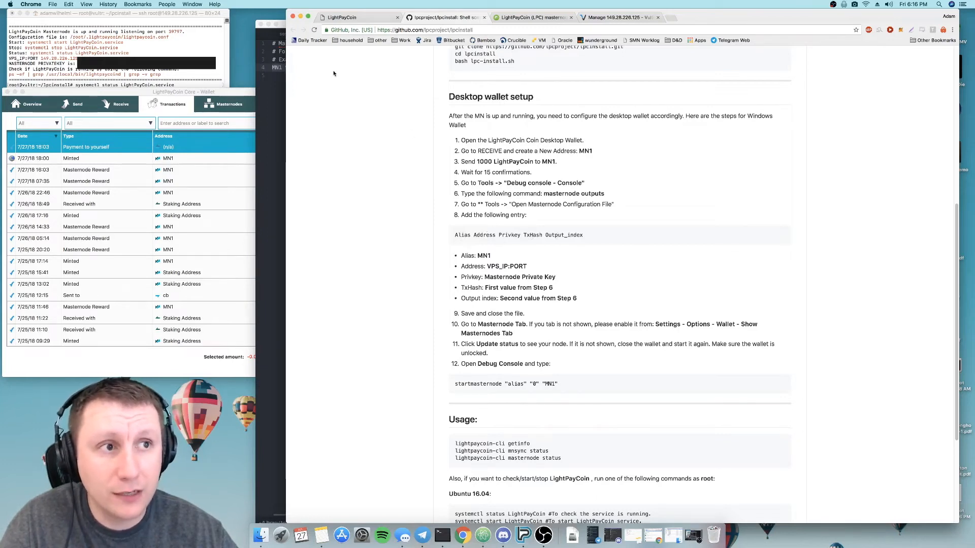
{"action": "left_click", "coordinate": [277, 76]}
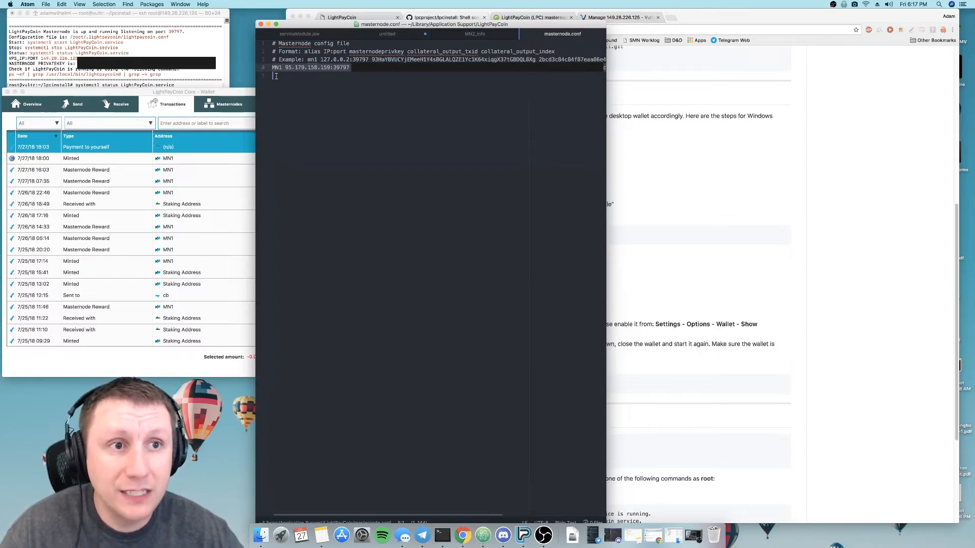
{"action": "left_click", "coordinate": [81, 115]}
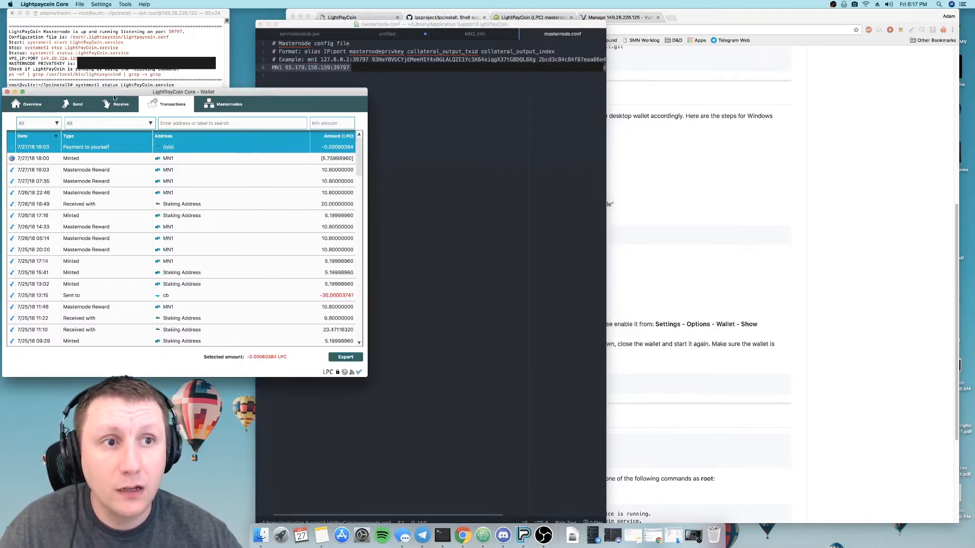
- Check the MN1 label in the wallet's requested payments history, then return to masternode.conf in Atom
{"action": "left_click", "coordinate": [118, 104]}
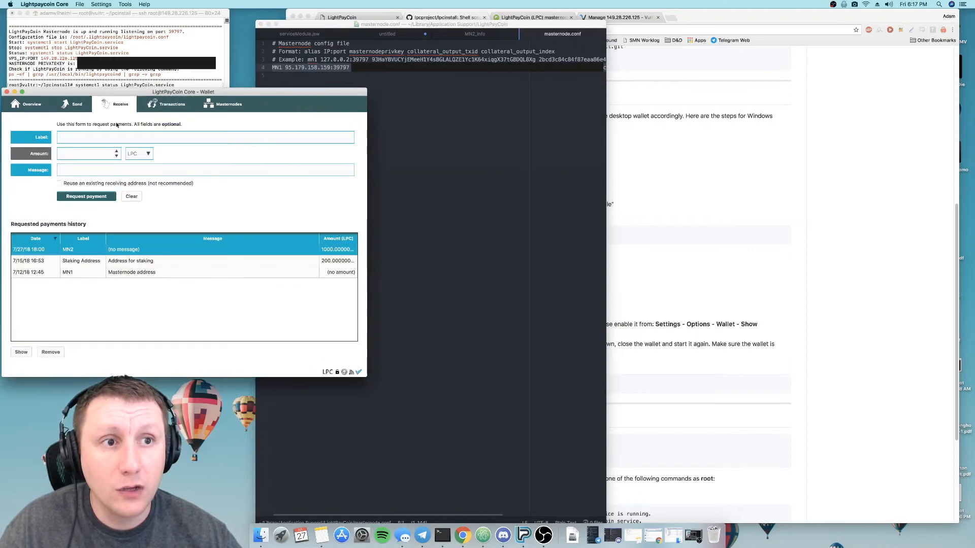
{"action": "left_click", "coordinate": [85, 273]}
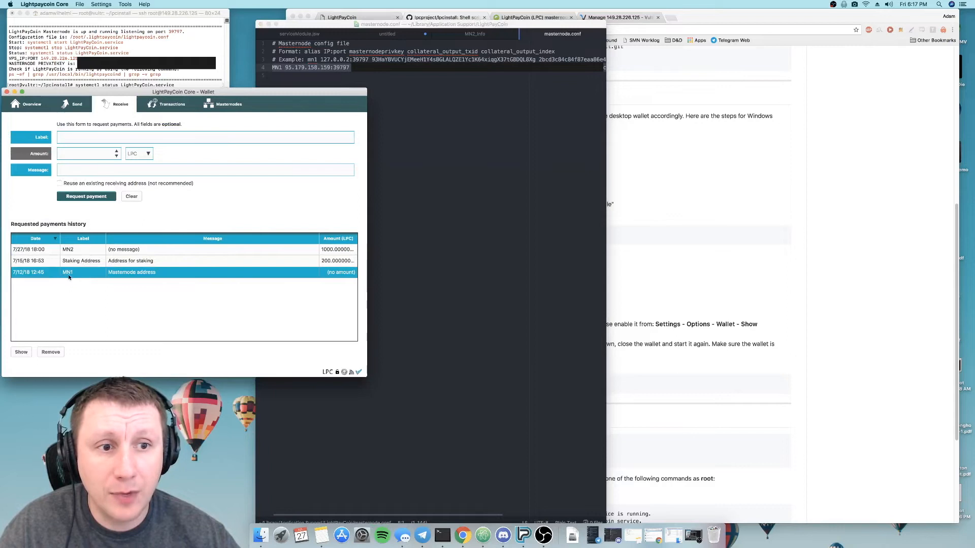
{"action": "left_click", "coordinate": [431, 176]}
{"action": "type", "text": "MN2"}
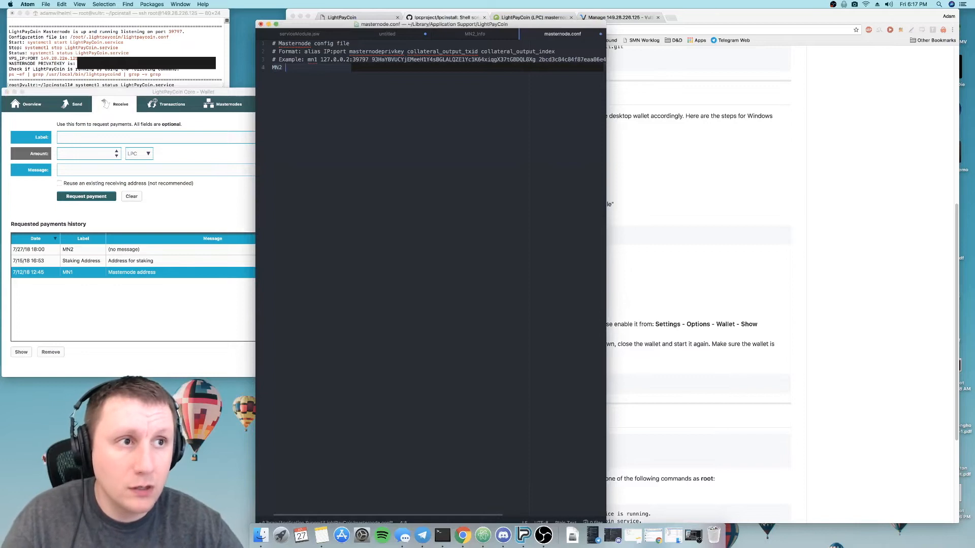
{"action": "key", "text": "BackSpace"}
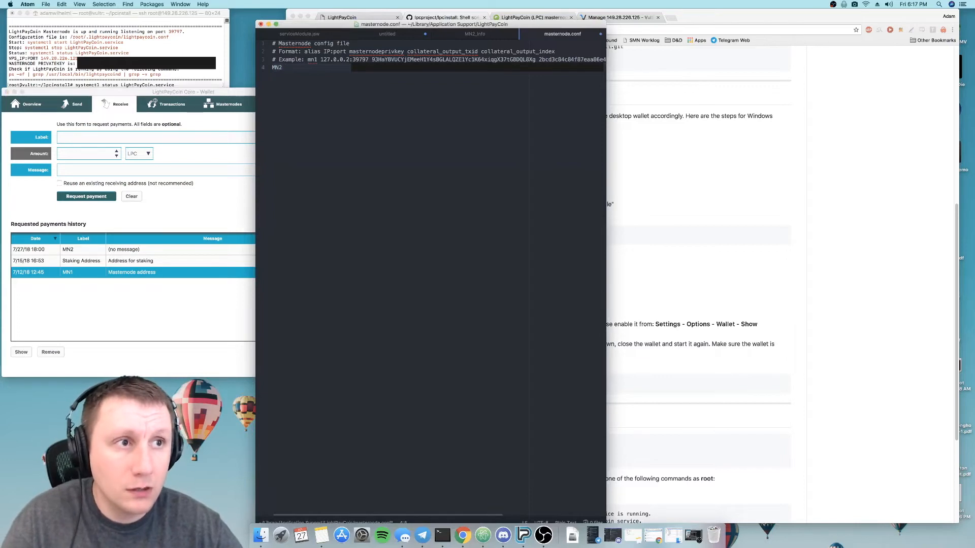
{"action": "key", "text": "super+z"}
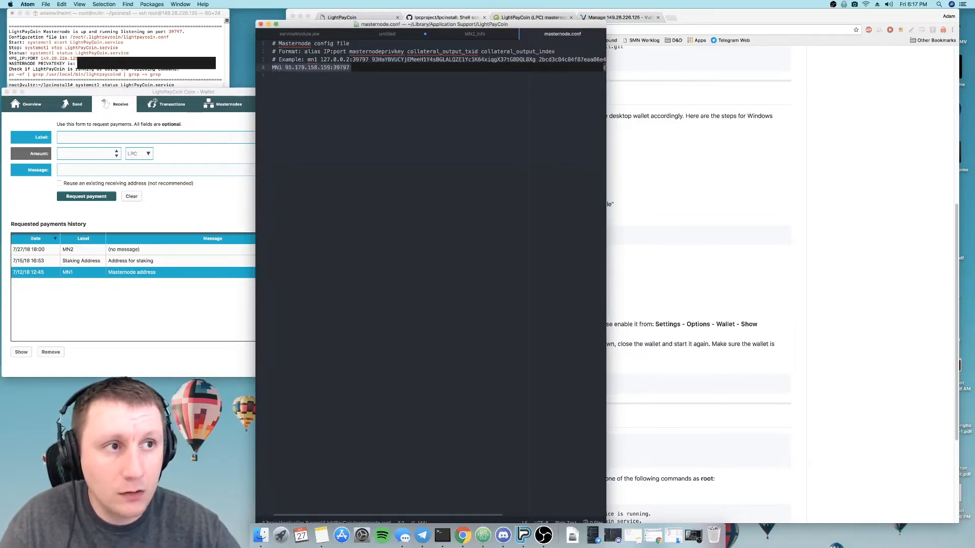
- Start a new line below the MN1 entry with the alias MN2 and append the VPS address 149.28.226.125:39797 copied from MN2_Info
{"action": "type", "text": "MN2"}
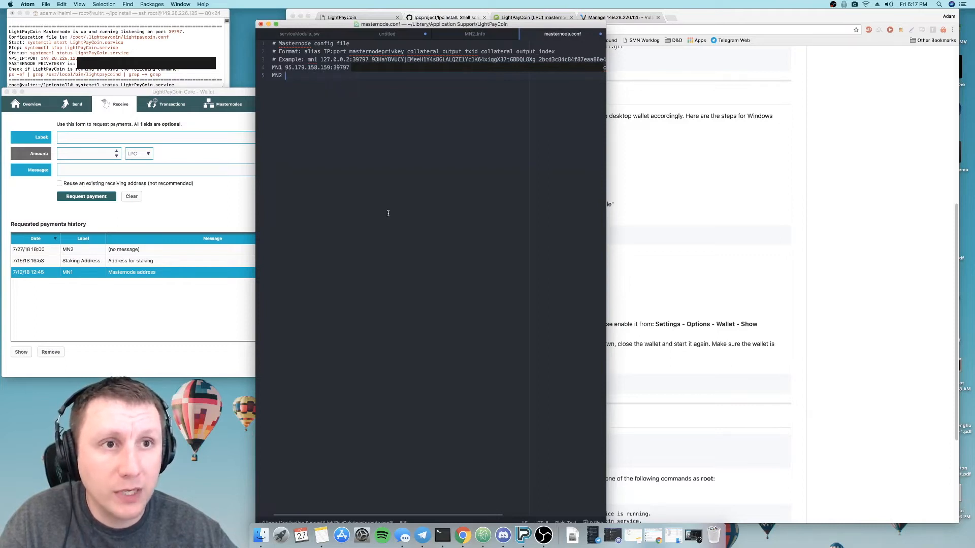
{"action": "left_click", "coordinate": [172, 19]}
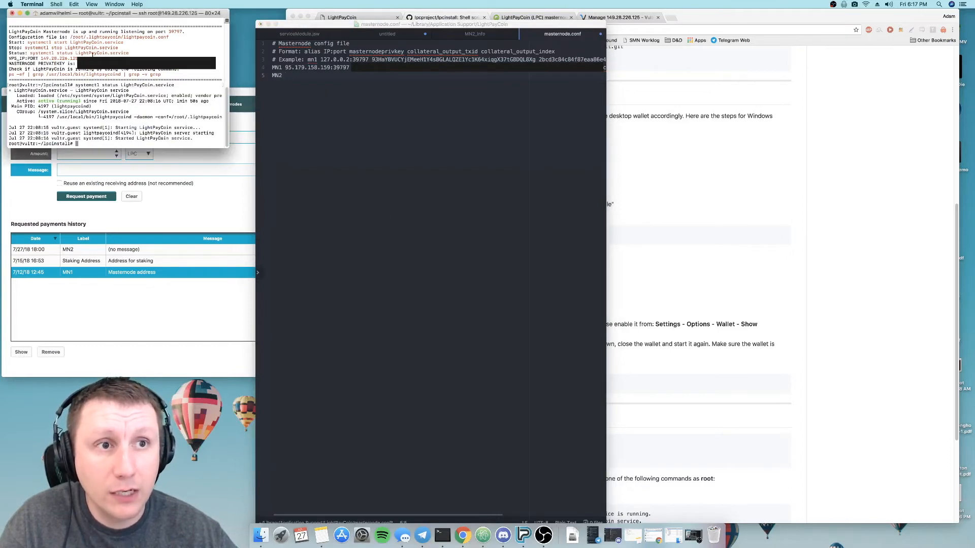
{"action": "left_click", "coordinate": [481, 38]}
{"action": "left_click", "coordinate": [479, 35]}
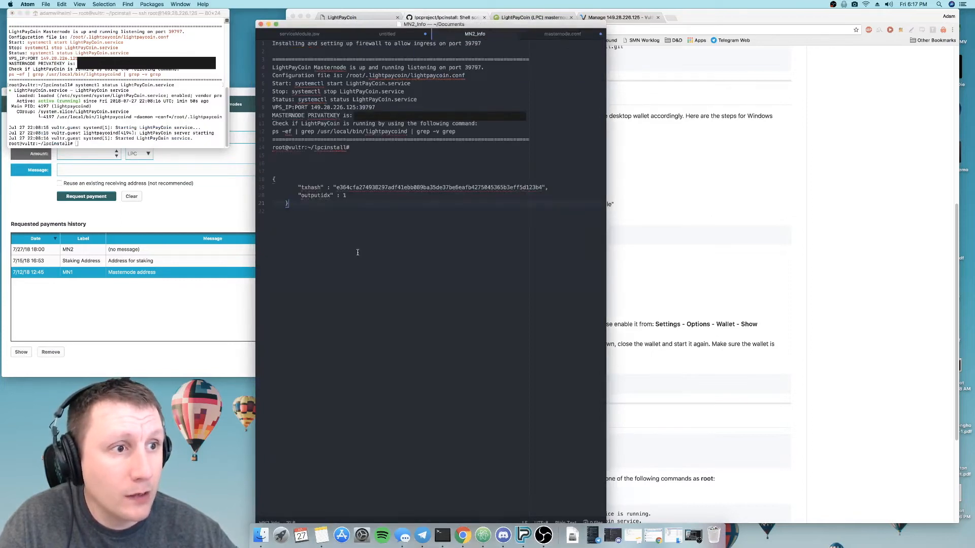
{"action": "left_click_drag", "start_coordinate": [310, 107], "coordinate": [376, 107]}
{"action": "key", "text": "super+c"}
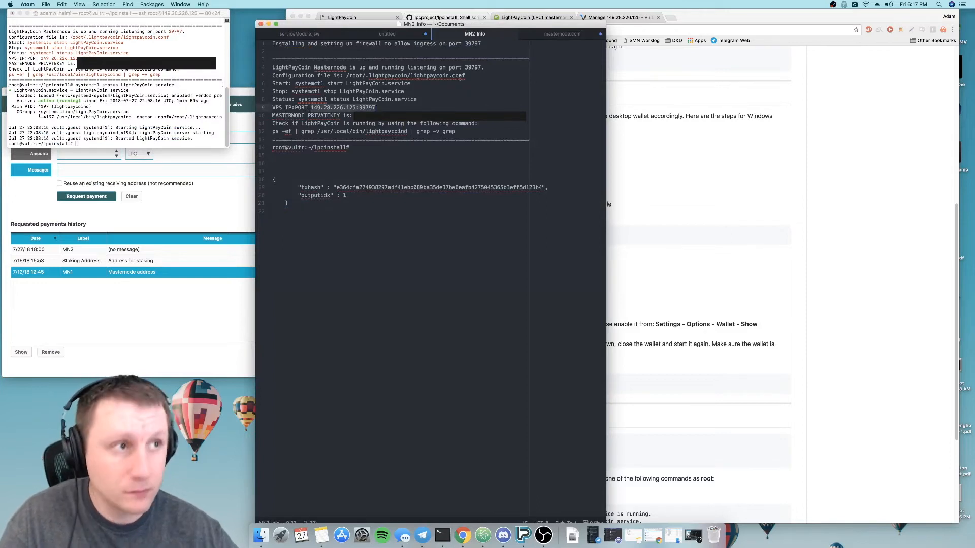
{"action": "key", "text": "ctrl+Tab"}
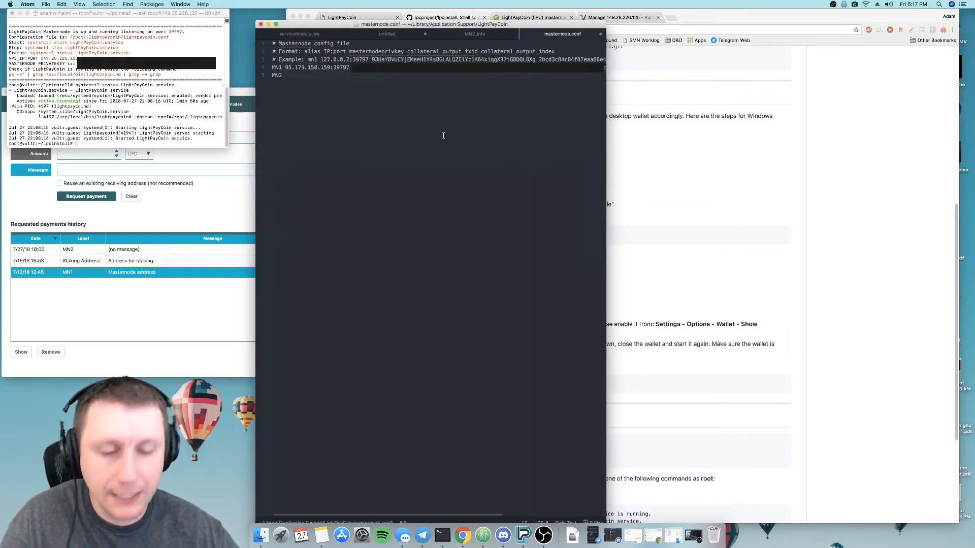
{"action": "key", "text": "super+v"}
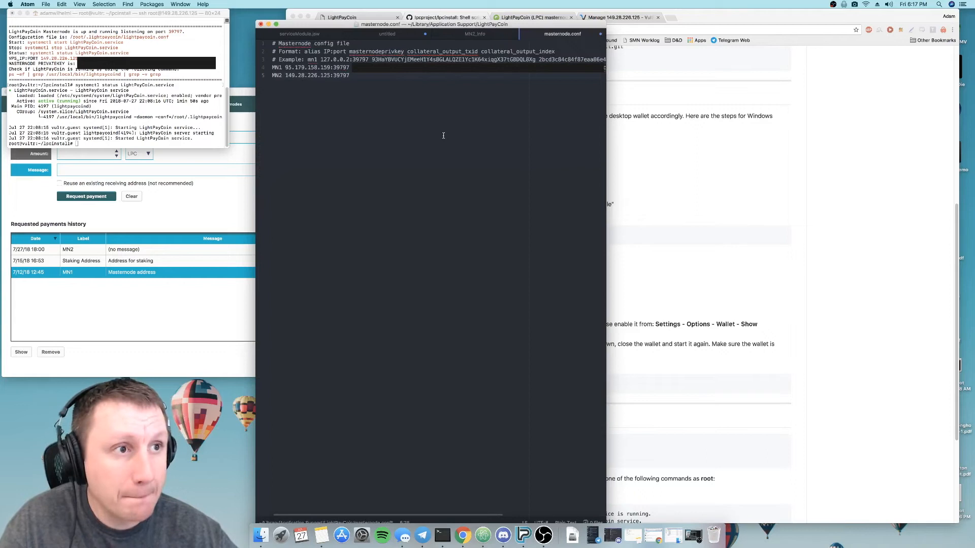
- Move the Atom window clear of the README and paste the masternode private key from MN2_Info after the address on the MN2 line
{"action": "left_click", "coordinate": [405, 69]}
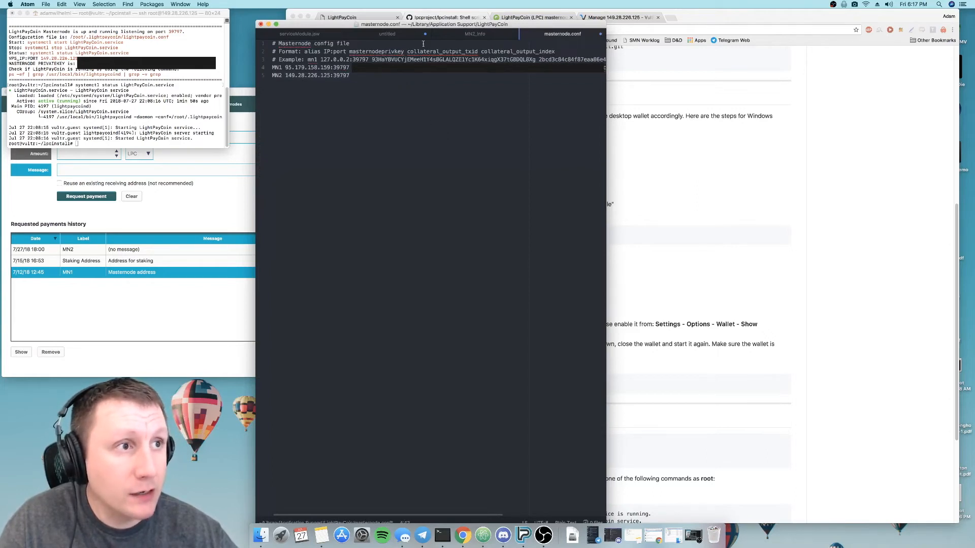
{"action": "left_click_drag", "start_coordinate": [426, 26], "coordinate": [217, 23]}
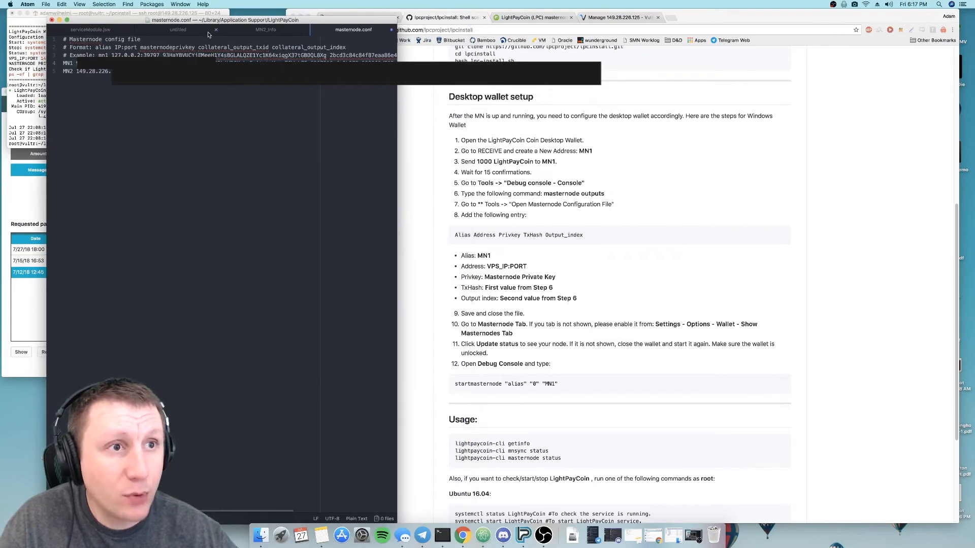
{"action": "left_click", "coordinate": [244, 33]}
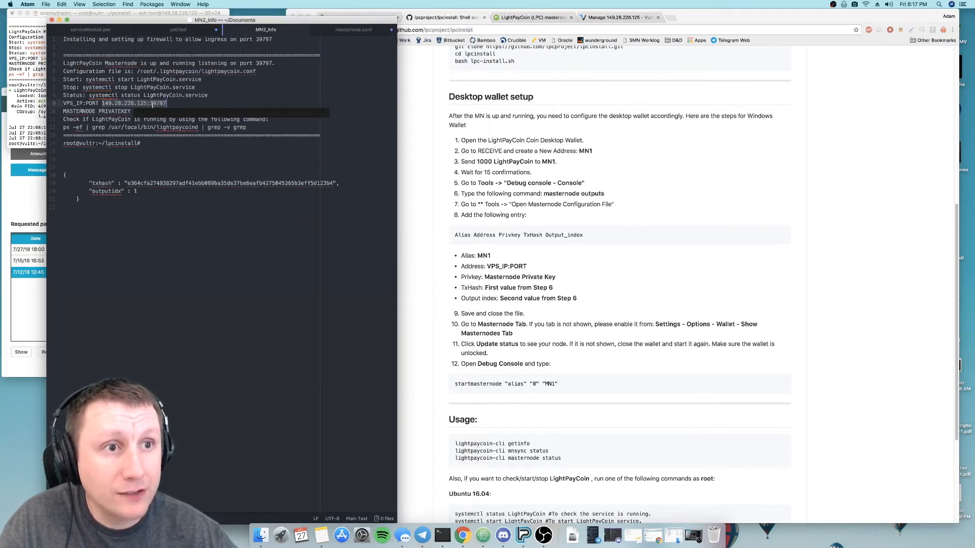
{"action": "left_click", "coordinate": [80, 112]}
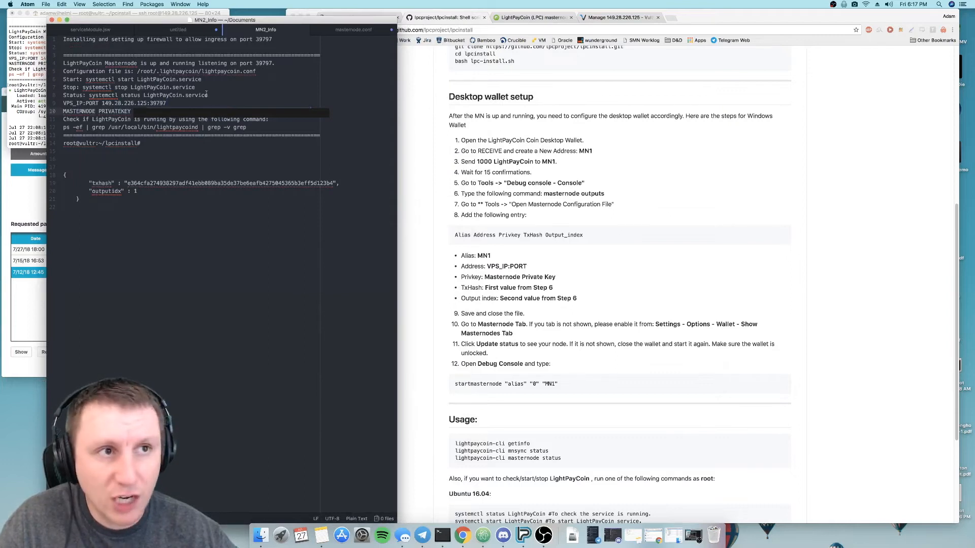
{"action": "left_click", "coordinate": [353, 30]}
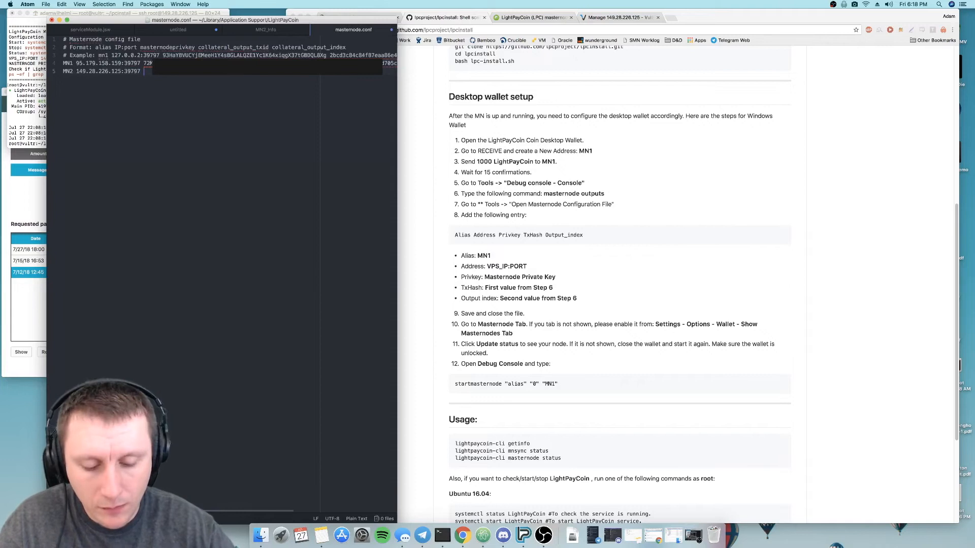
{"action": "key", "text": "super+v"}
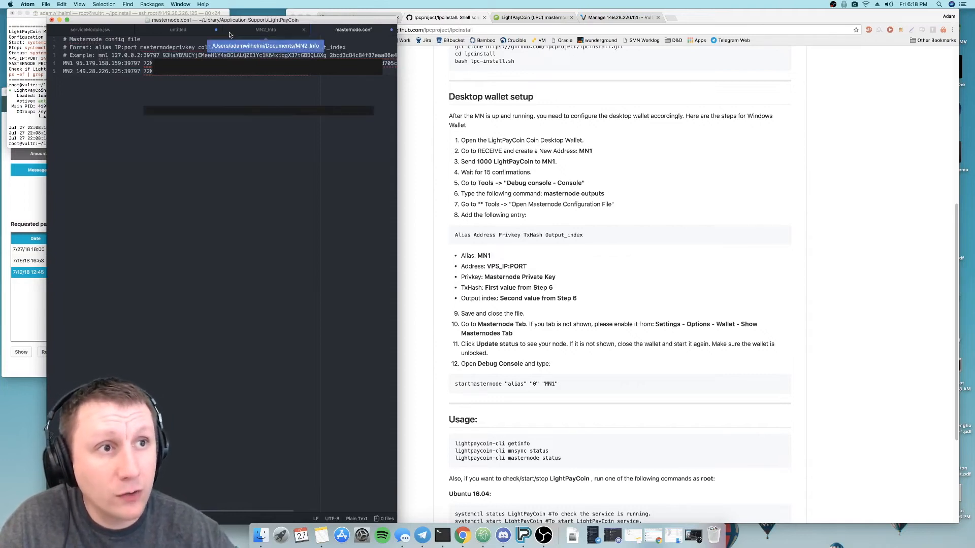
- Append the txhash from MN2_Info and the output index 1 to the MN2 line, checking the index against MN2_Info
{"action": "left_click", "coordinate": [265, 29]}
{"action": "double_click", "coordinate": [182, 182]}
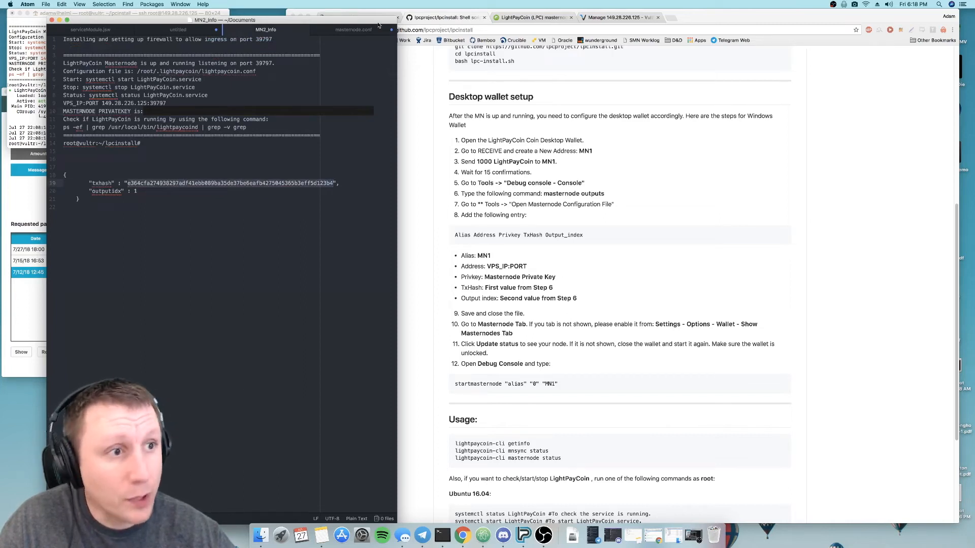
{"action": "left_click", "coordinate": [338, 31]}
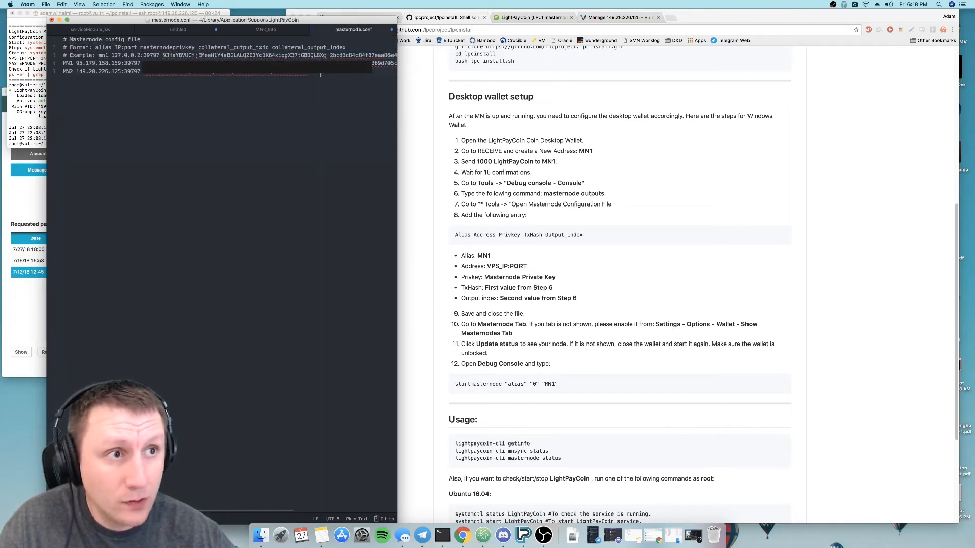
{"action": "key", "text": "super+v"}
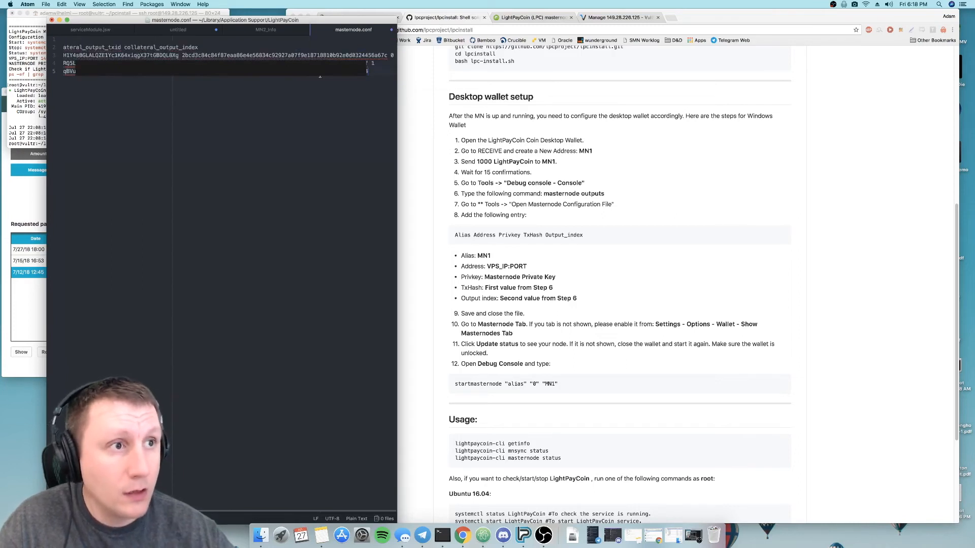
{"action": "type", "text": "1"}
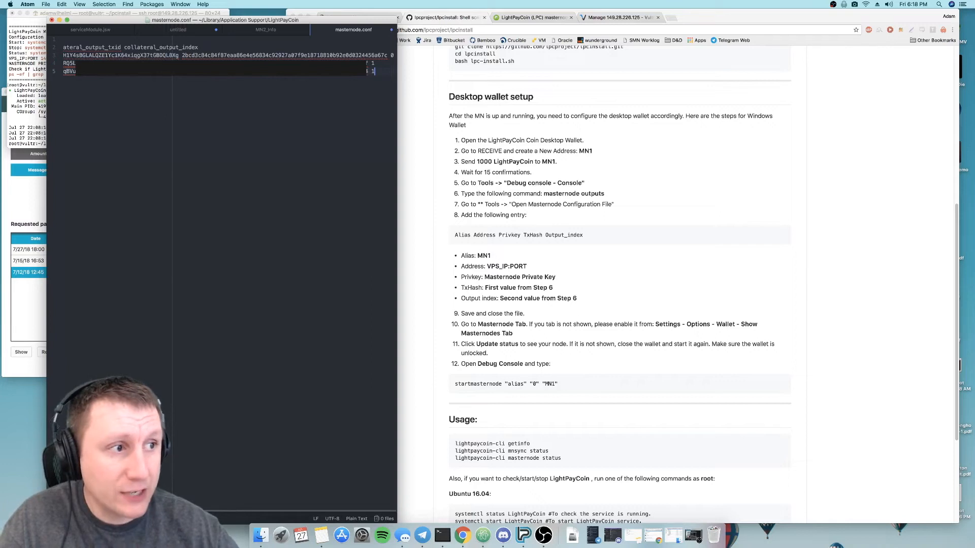
{"action": "left_click", "coordinate": [281, 31]}
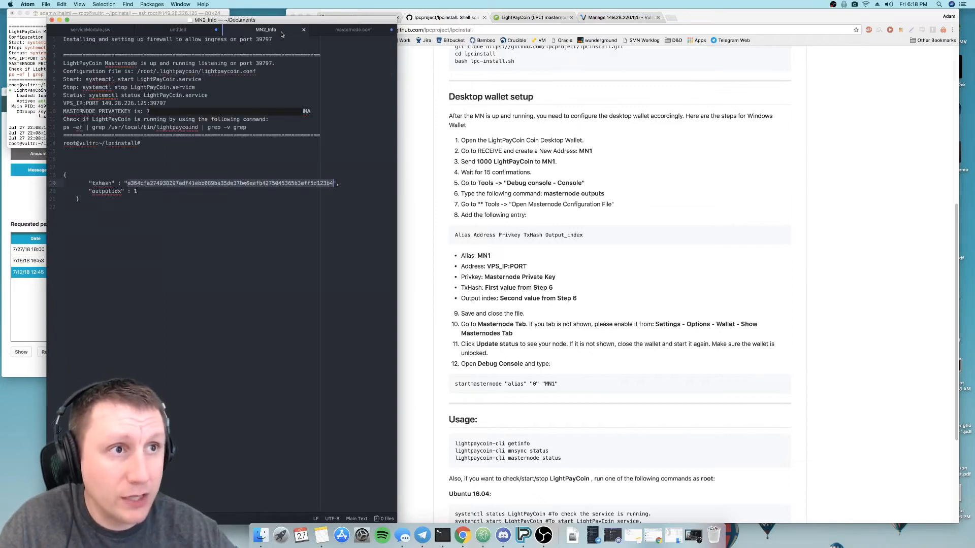
{"action": "left_click", "coordinate": [328, 32]}
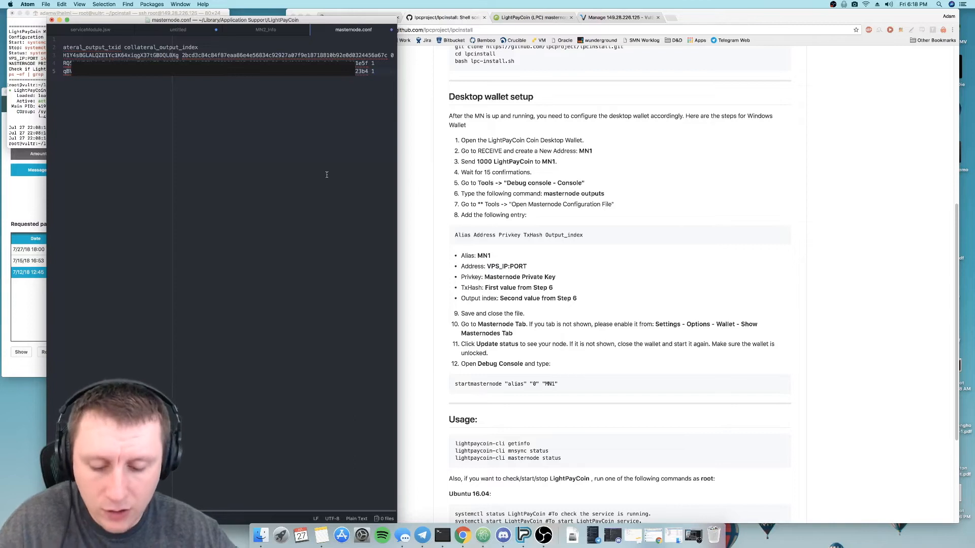
- Save and close masternode.conf, close MN2_Info and close the Atom window
{"action": "left_click", "coordinate": [391, 30]}
{"action": "left_click", "coordinate": [298, 208]}
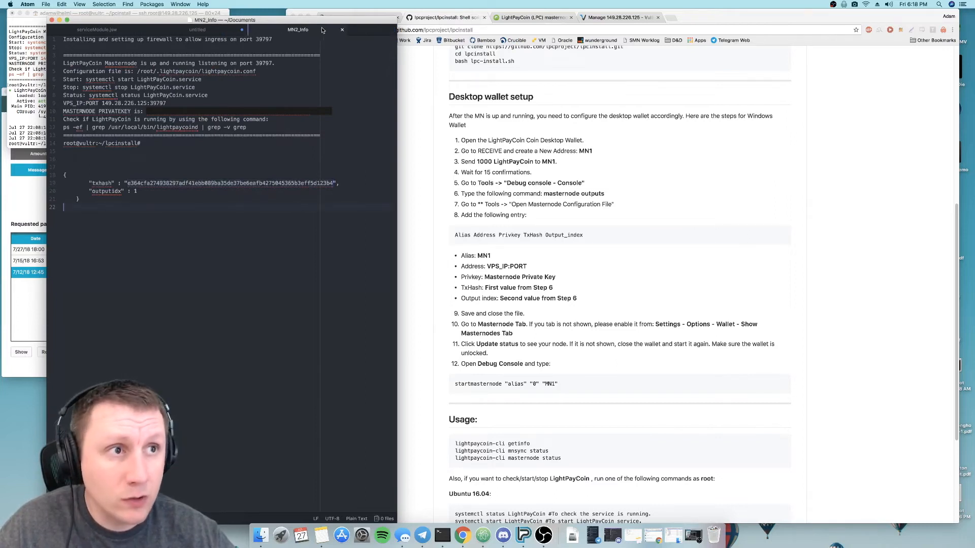
{"action": "left_click", "coordinate": [339, 31]}
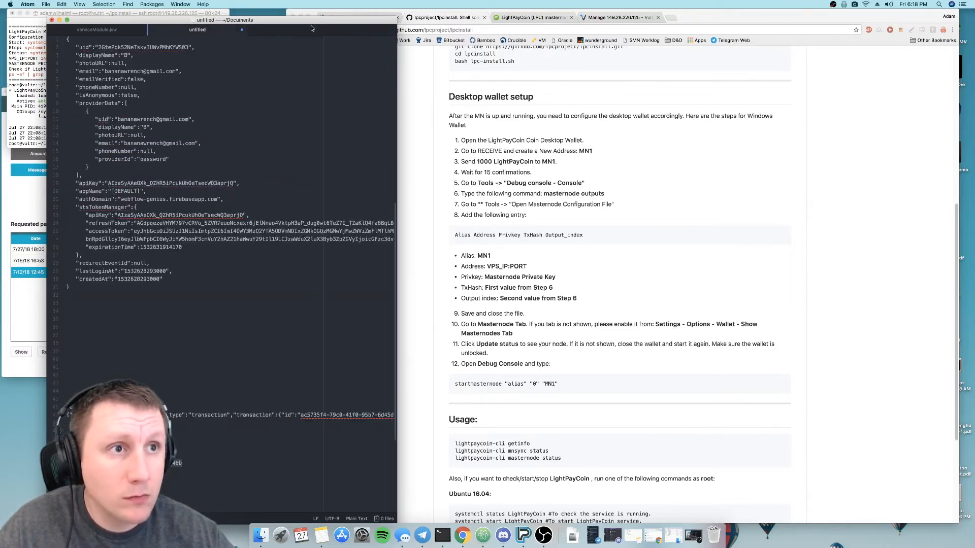
{"action": "left_click", "coordinate": [52, 21]}
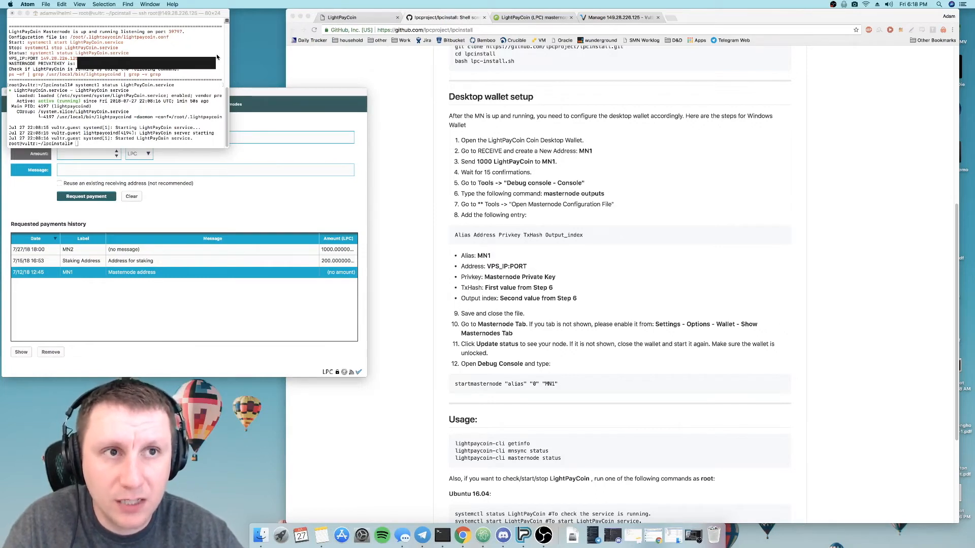
- Switch to the LightPayCoin wallet, move its window up and view the list of own masternodes
{"action": "left_click", "coordinate": [284, 91]}
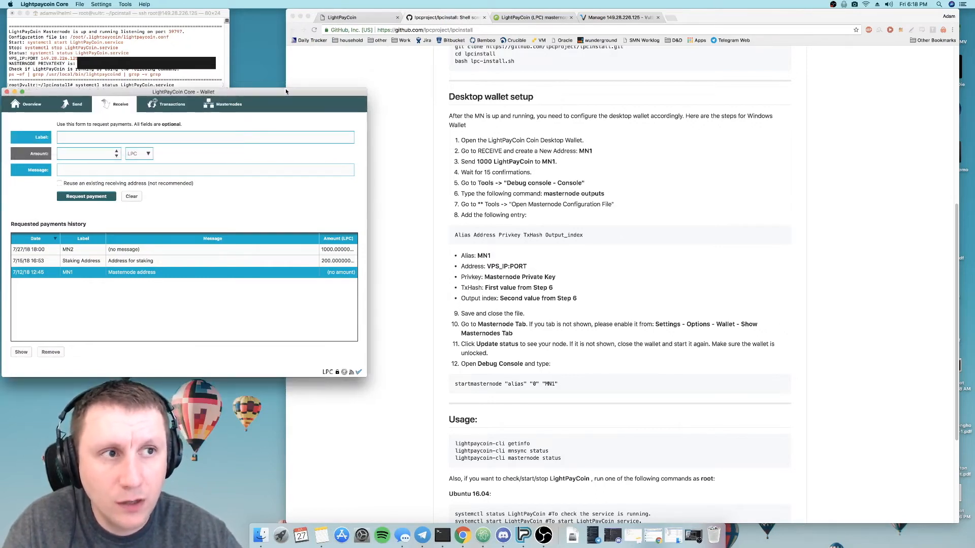
{"action": "left_click_drag", "start_coordinate": [284, 91], "coordinate": [300, 62]}
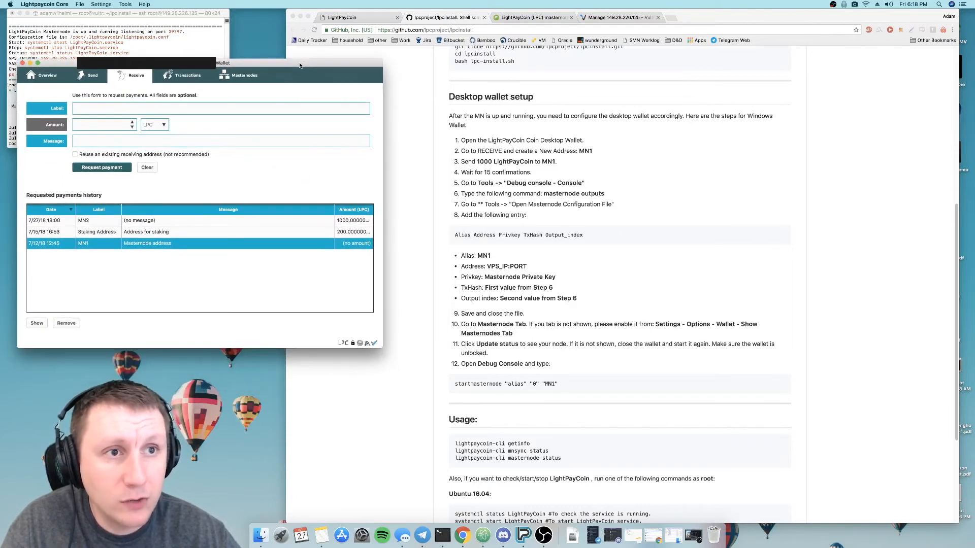
{"action": "left_click", "coordinate": [228, 78]}
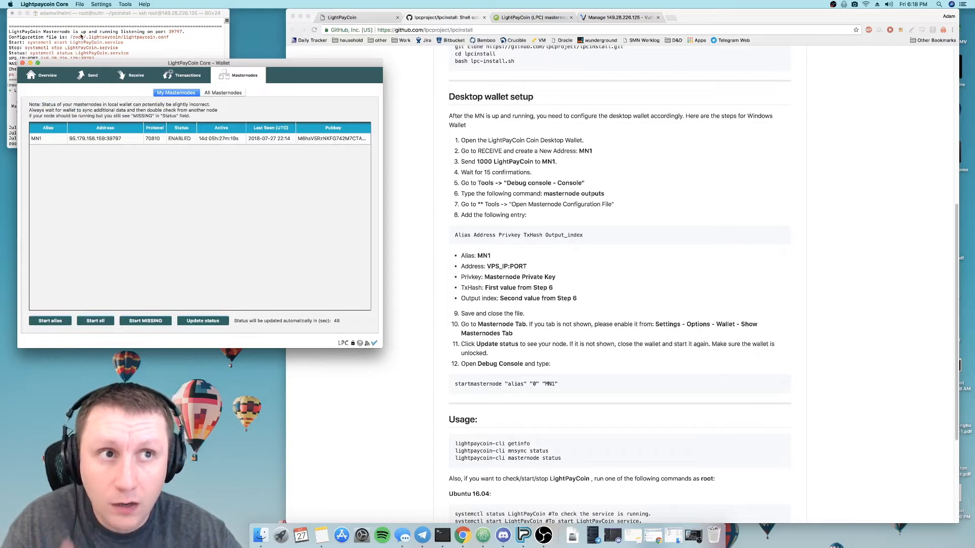
- Open the wallet's debug console and clear its earlier output
{"action": "left_click", "coordinate": [127, 4]}
{"action": "left_click", "coordinate": [134, 21]}
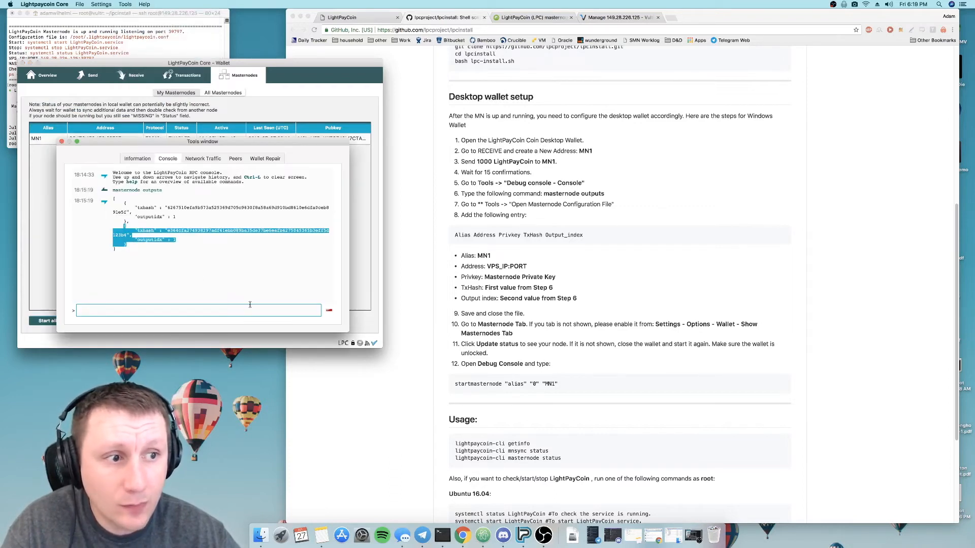
{"action": "left_click", "coordinate": [328, 312]}
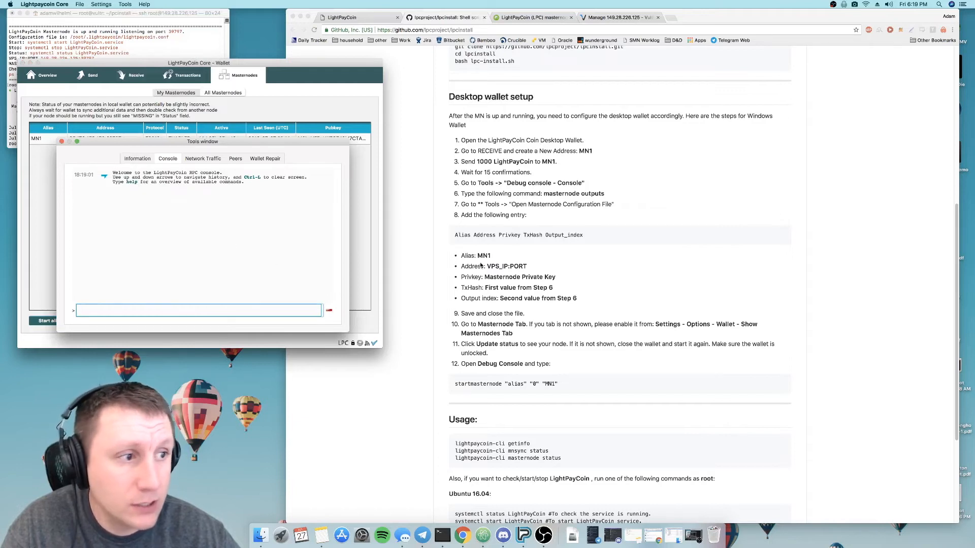
- Copy the README's startmasternode command into the debug console and run it as startmasternode "alias" "0" "MN2"
{"action": "scroll", "coordinate": [481, 265], "scroll_direction": "down", "scroll_amount": 4}
{"action": "left_click_drag", "start_coordinate": [454, 290], "coordinate": [559, 289]}
{"action": "key", "text": "super+c"}
{"action": "left_click", "coordinate": [191, 310]}
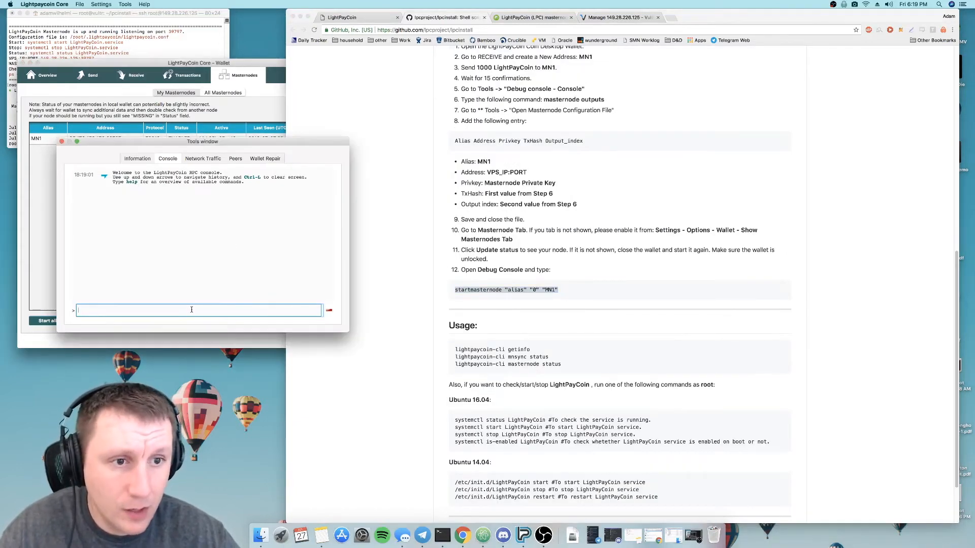
{"action": "key", "text": "super+v"}
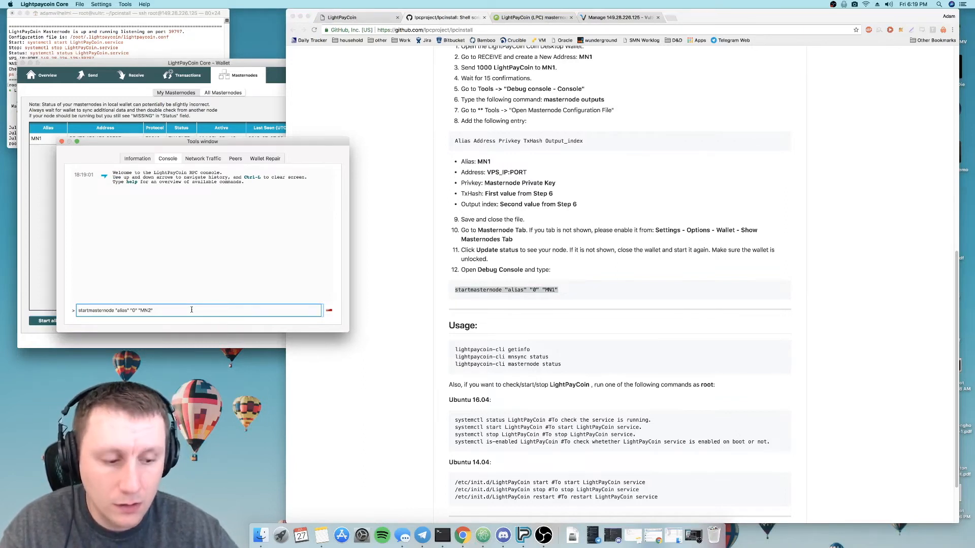
{"action": "key", "text": "Return"}
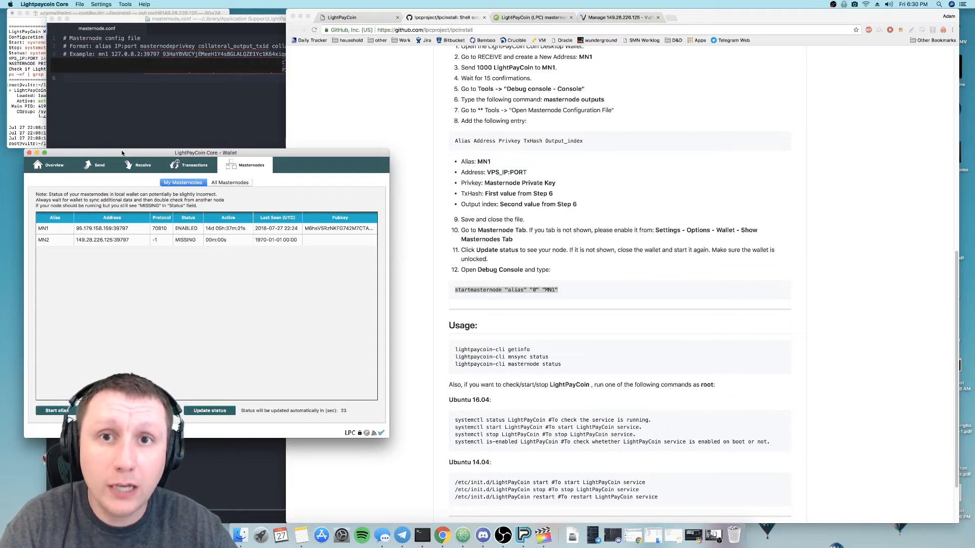
- Check the Show Masternodes Tab setting in the wallet's options and close the options without changes
{"action": "left_click", "coordinate": [32, 3]}
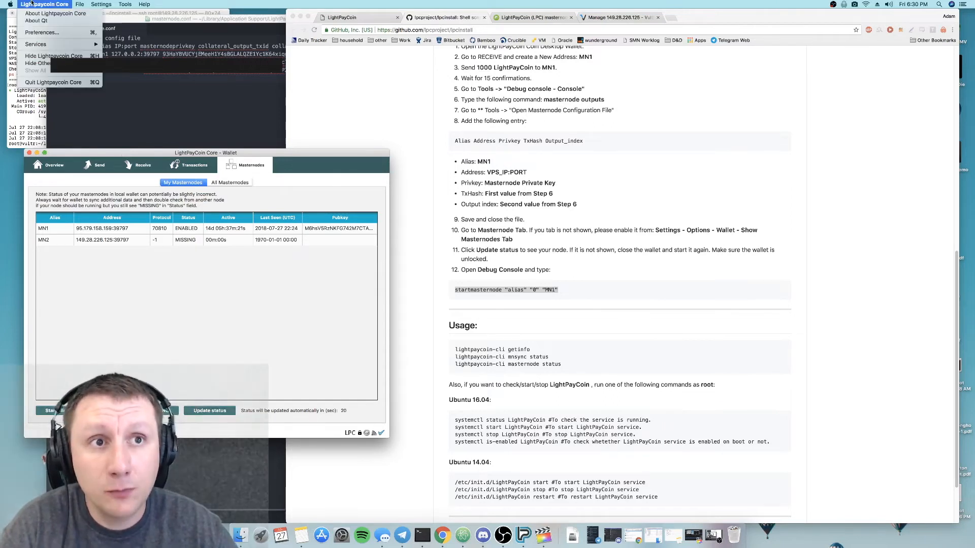
{"action": "left_click", "coordinate": [42, 33]}
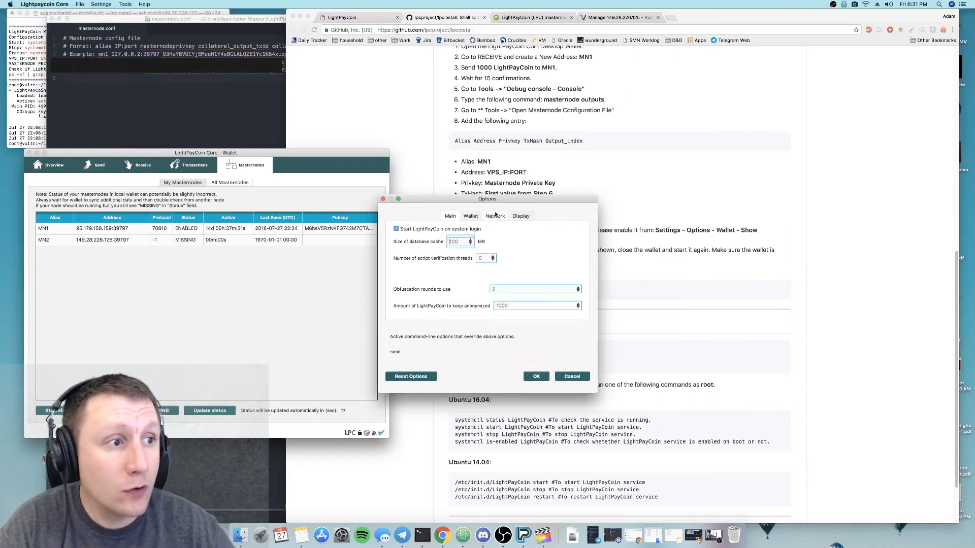
{"action": "left_click", "coordinate": [475, 217]}
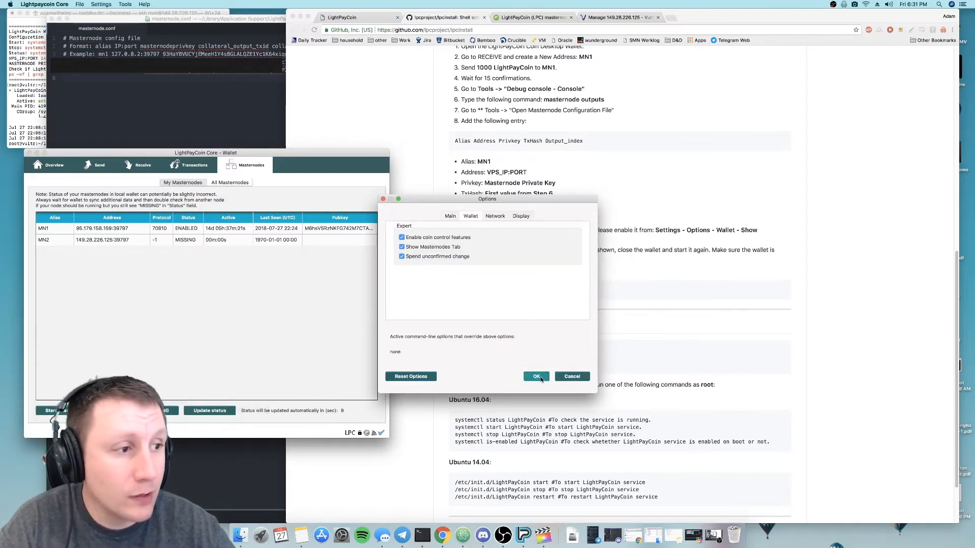
{"action": "left_click", "coordinate": [572, 376]}
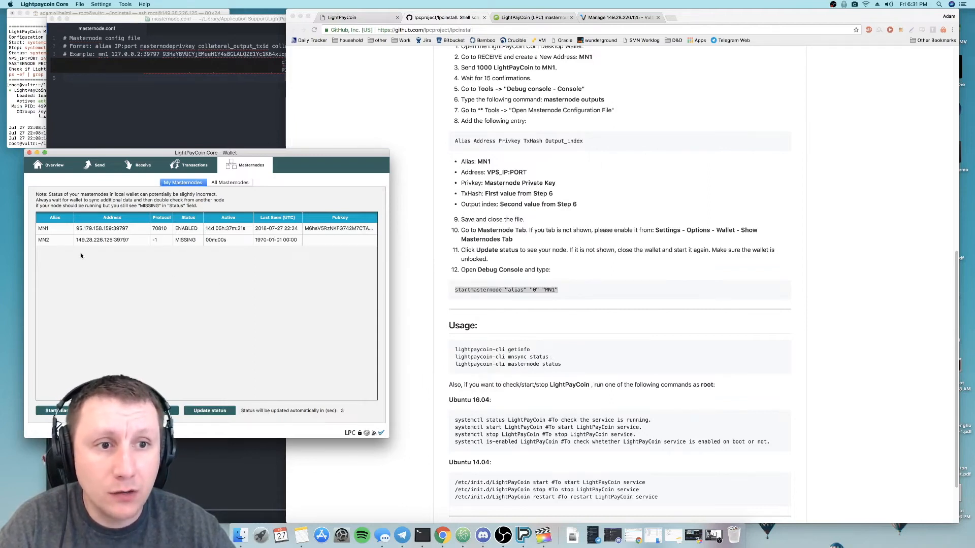
- Select MN2 in the masternode list, copy the README's startmasternode command and rerun it in the debug console as startmasternode "alias" "0" "MN2"
{"action": "left_click", "coordinate": [68, 242]}
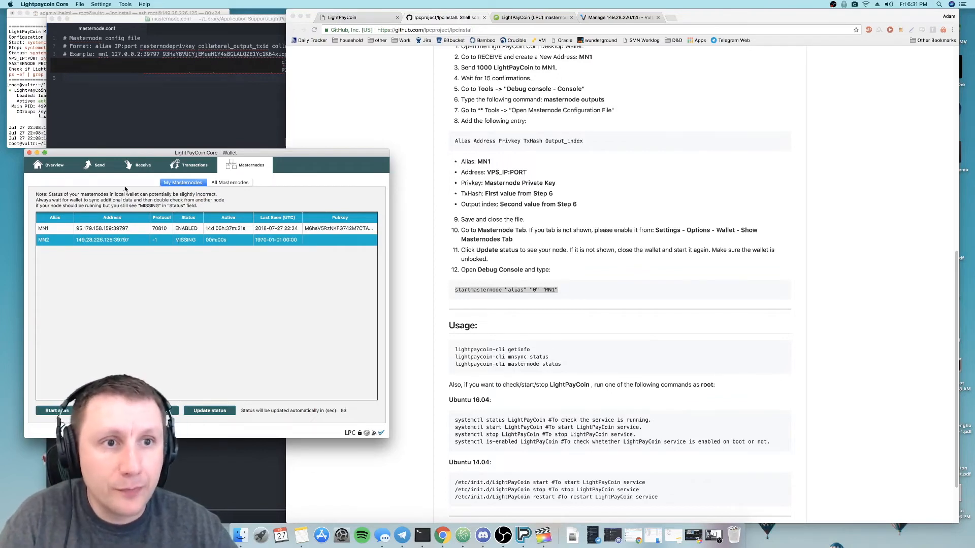
{"action": "right_click", "coordinate": [503, 291]}
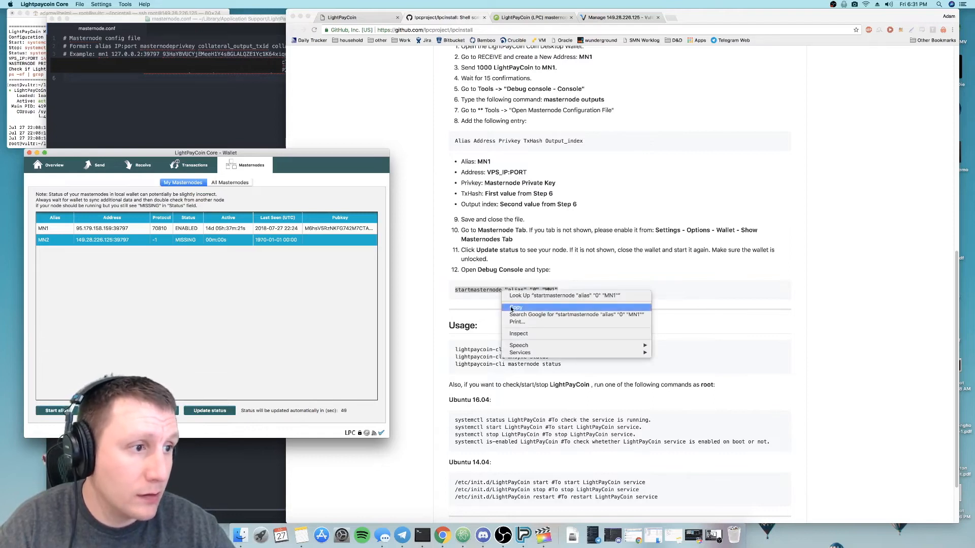
{"action": "left_click", "coordinate": [508, 307]}
{"action": "left_click", "coordinate": [122, 4]}
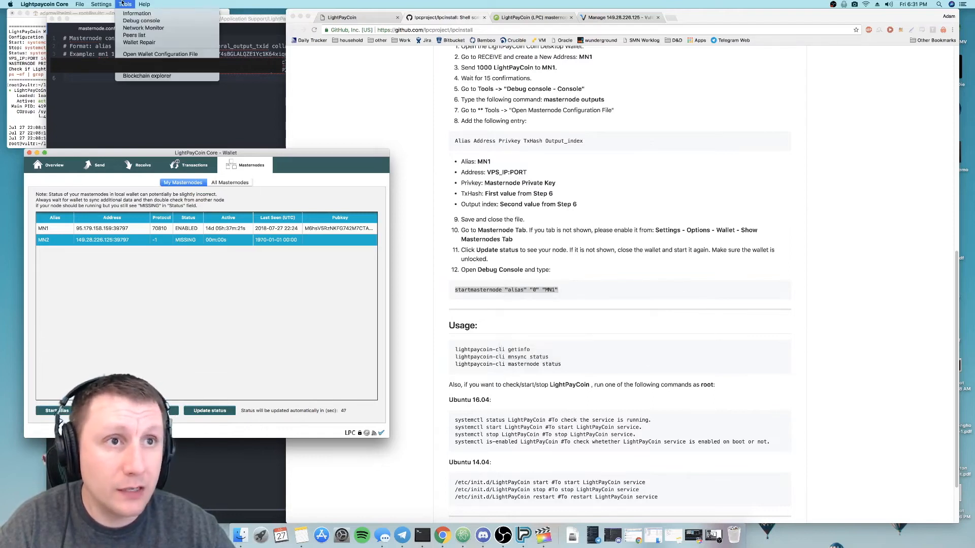
{"action": "left_click", "coordinate": [141, 21]}
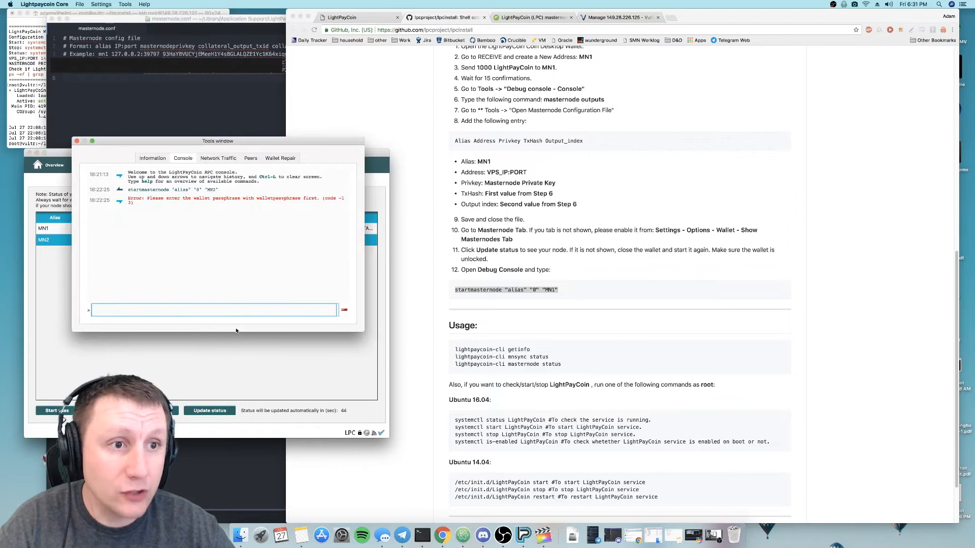
{"action": "key", "text": "super+v"}
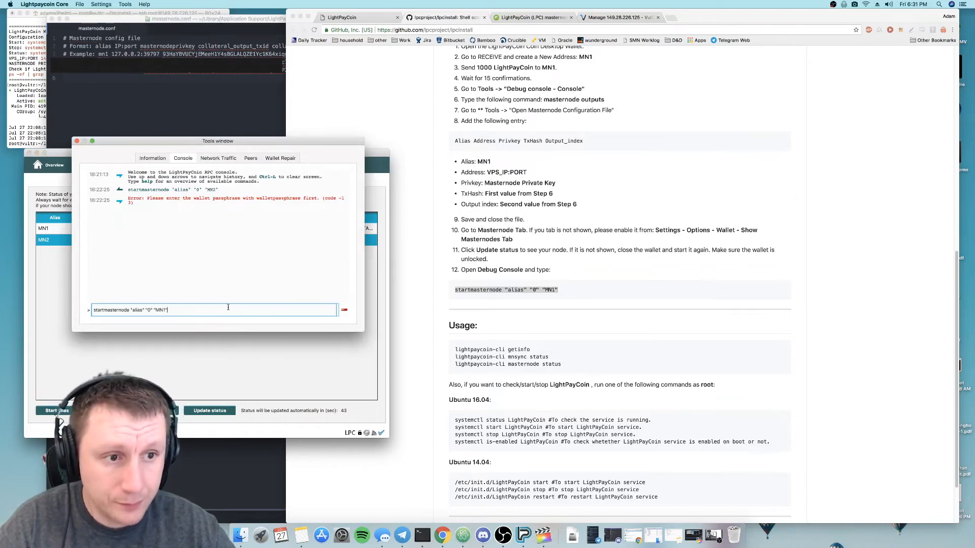
{"action": "key", "text": "BackSpace"}
{"action": "key", "text": "BackSpace"}
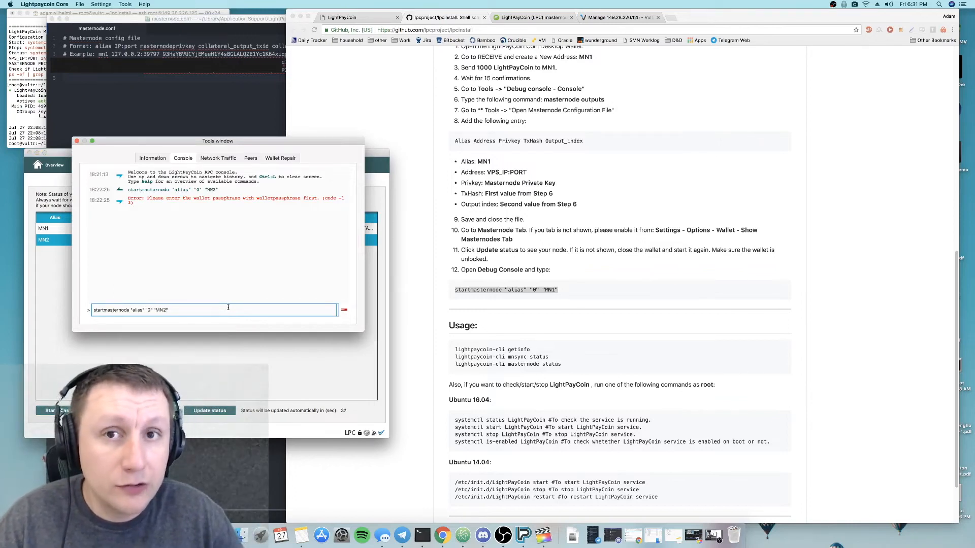
{"action": "key", "text": "Return"}
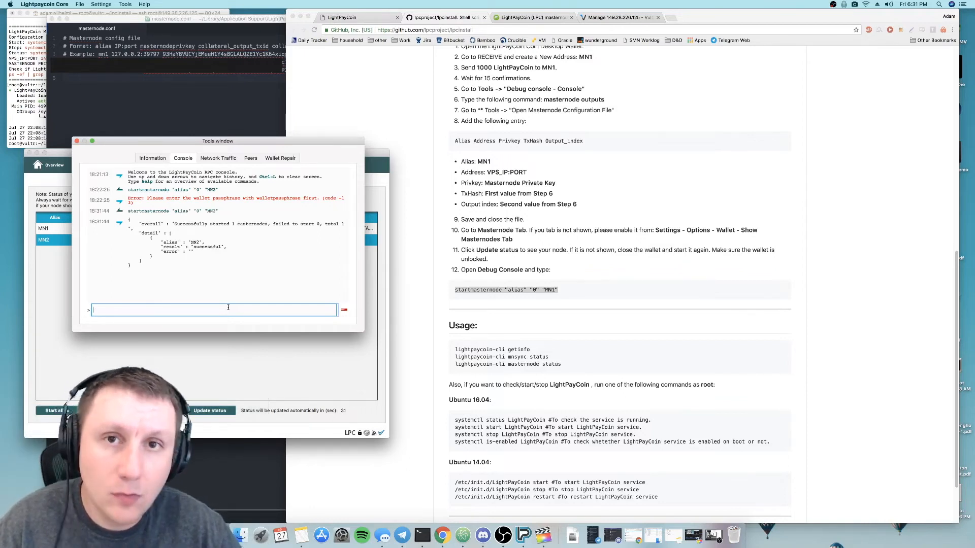
- View the README's remaining usage commands, then close the debug console and return to the wallet's masternode list
{"action": "left_click", "coordinate": [514, 304]}
{"action": "scroll", "coordinate": [514, 305], "scroll_direction": "down", "scroll_amount": 3}
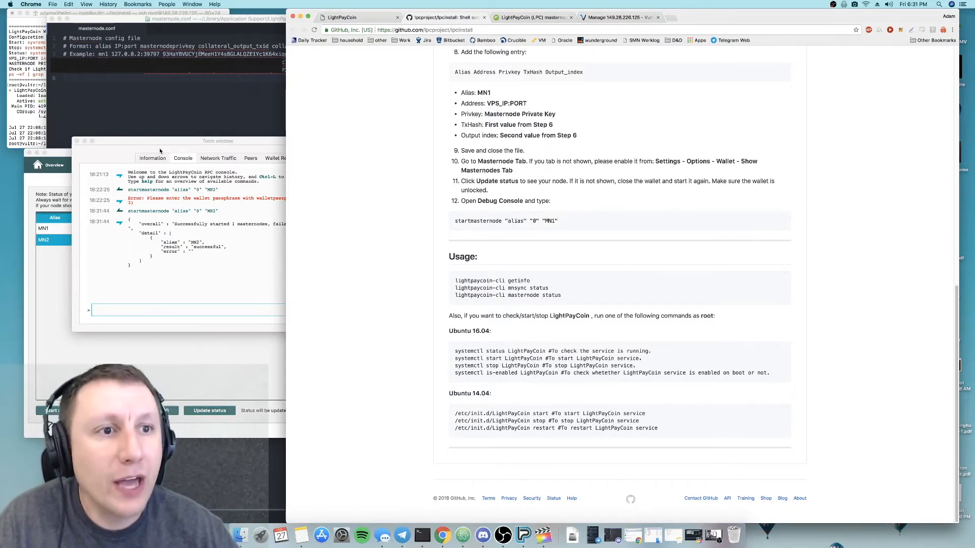
{"action": "left_click", "coordinate": [77, 142]}
{"action": "left_click", "coordinate": [172, 245]}
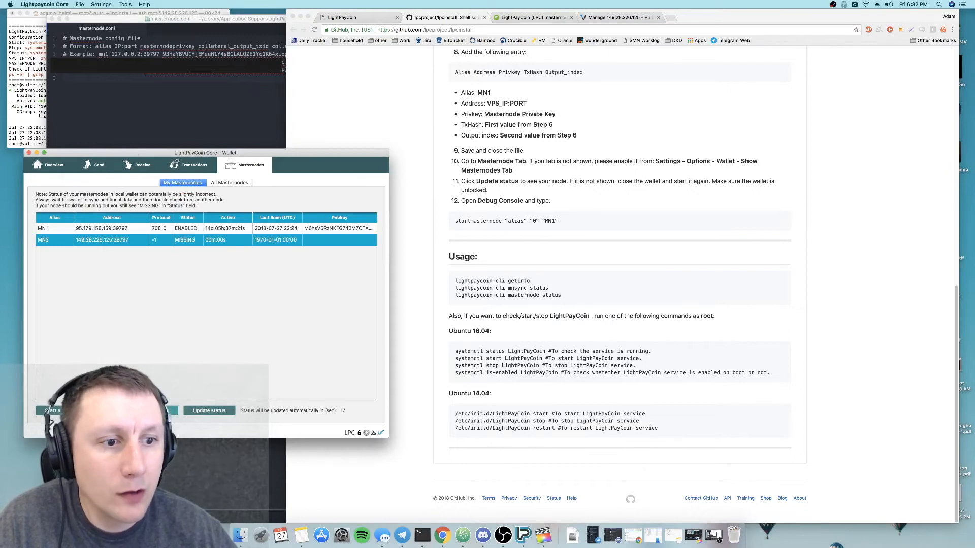
- Start all missing masternodes from the wallet's masternode list and dismiss the result dialog
{"action": "left_click", "coordinate": [155, 411]}
{"action": "left_click", "coordinate": [267, 301]}
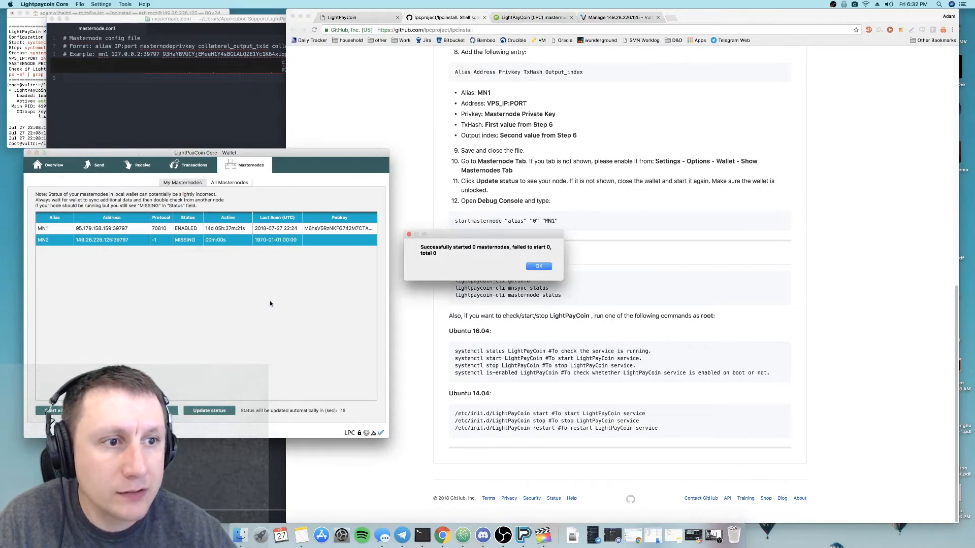
{"action": "left_click", "coordinate": [547, 266]}
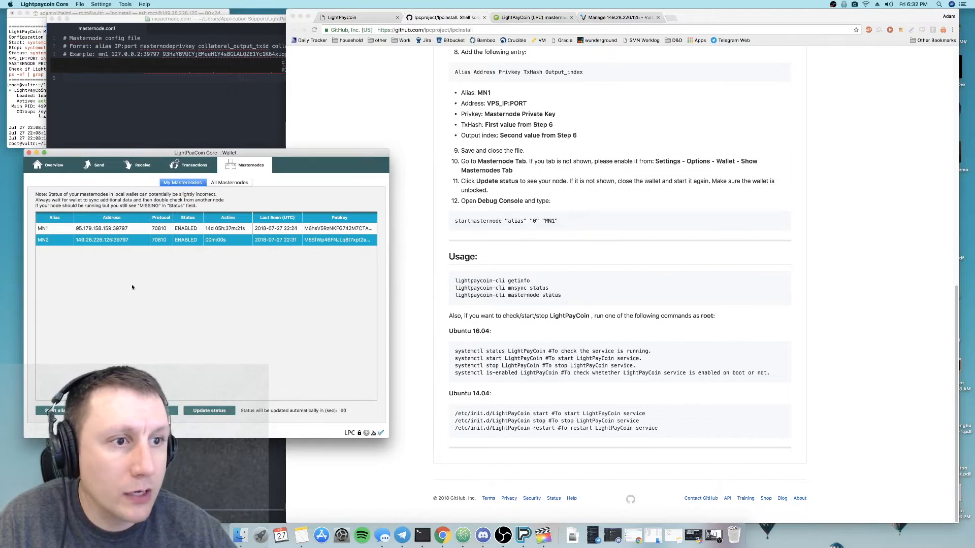
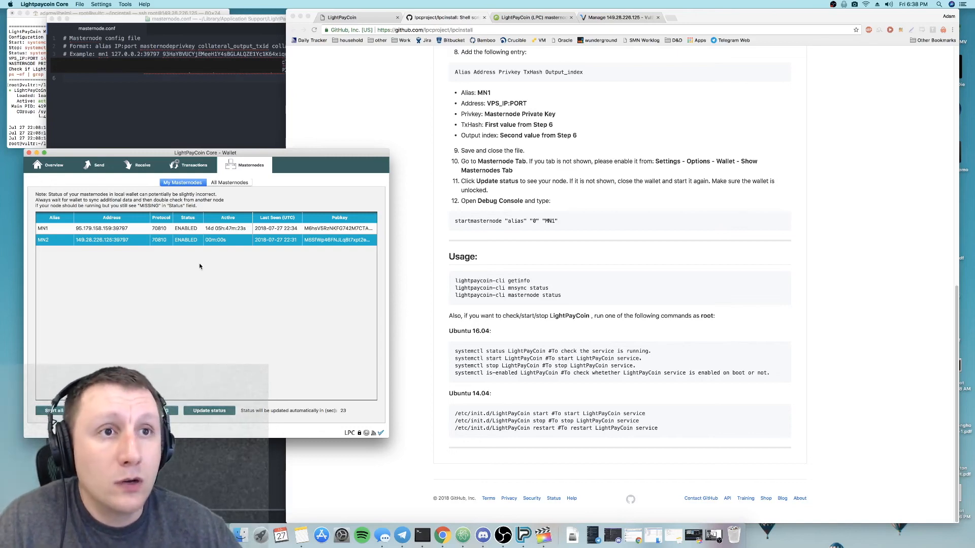
{"action": "left_click", "coordinate": [79, 4]}
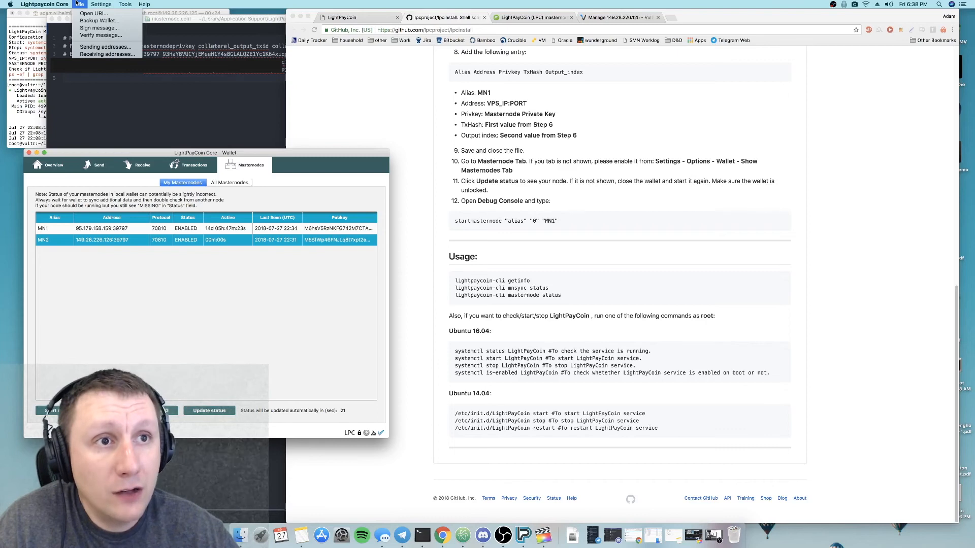
{"action": "mouse_move", "coordinate": [92, 3]}
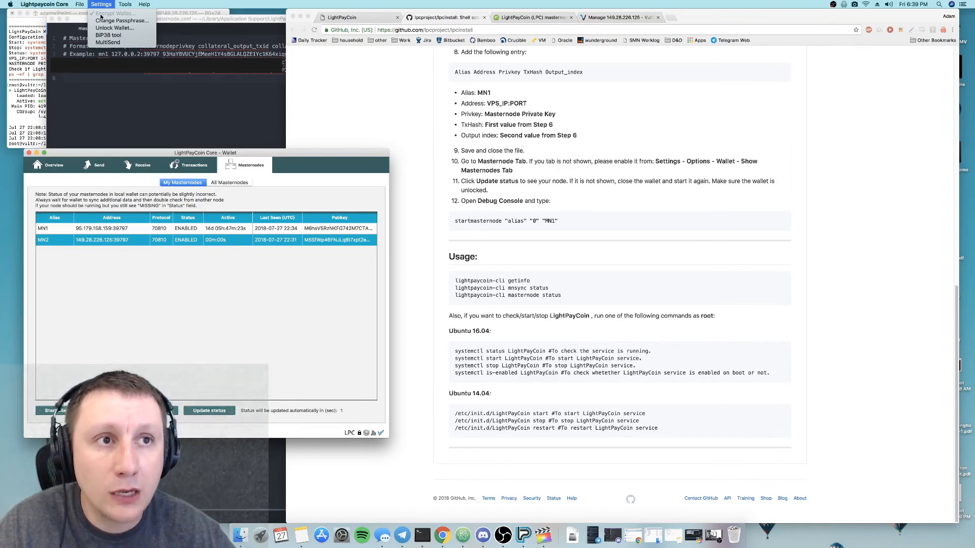
{"action": "left_click", "coordinate": [99, 4]}
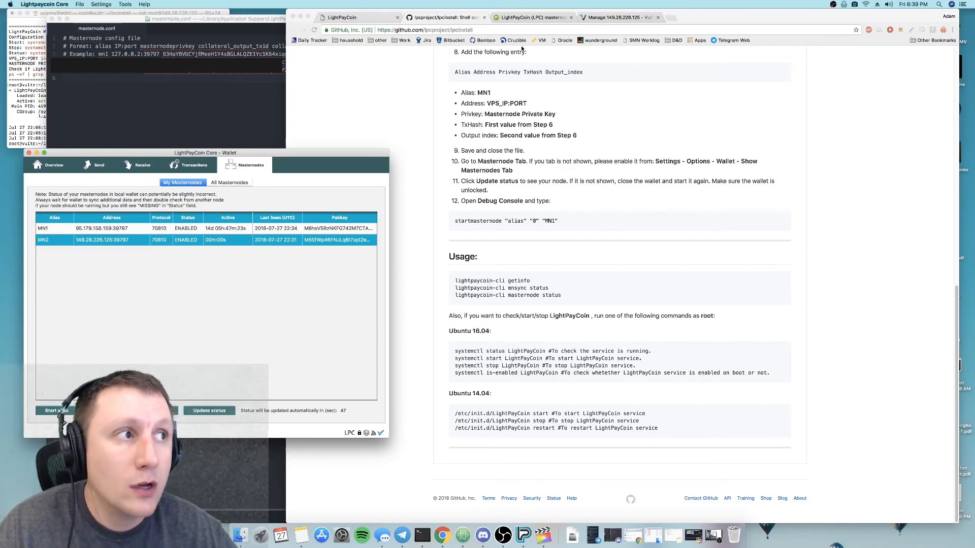
- Switch to Chrome, open uuidgenerator.net in a new tab and copy the generated version 4 UUID
{"action": "left_click", "coordinate": [673, 18]}
{"action": "type", "text": "uuid"}
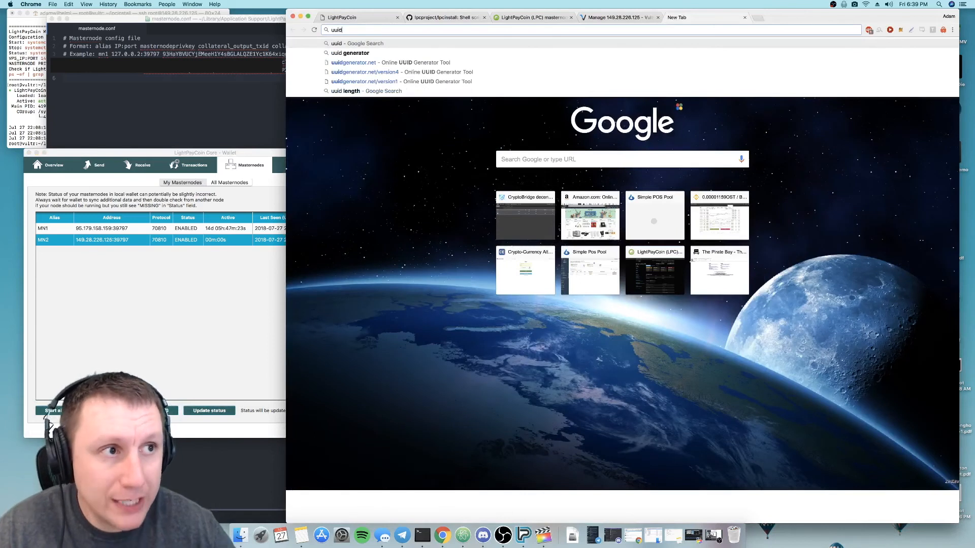
{"action": "key", "text": "Down"}
{"action": "key", "text": "Down"}
{"action": "key", "text": "Return"}
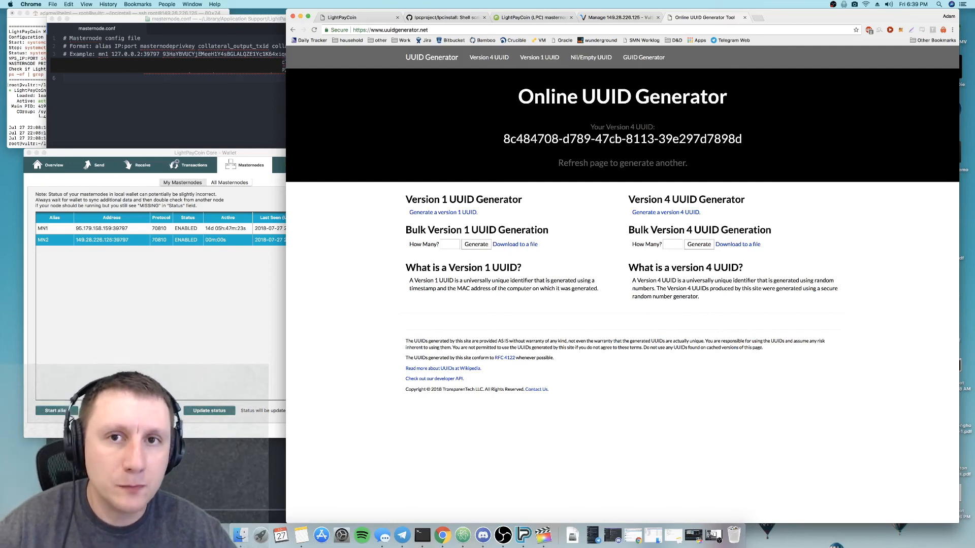
{"action": "left_click_drag", "start_coordinate": [501, 139], "coordinate": [737, 152]}
{"action": "key", "text": "super+c"}
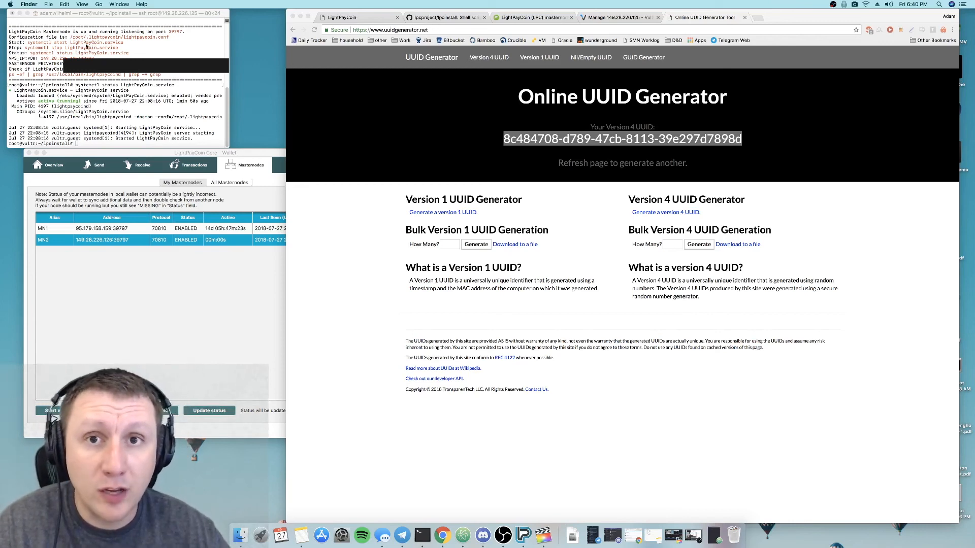
- Return to the LightPayCoin wallet, view the Change Passphrase dialog's fields and cancel it without changes
{"action": "left_click", "coordinate": [244, 320]}
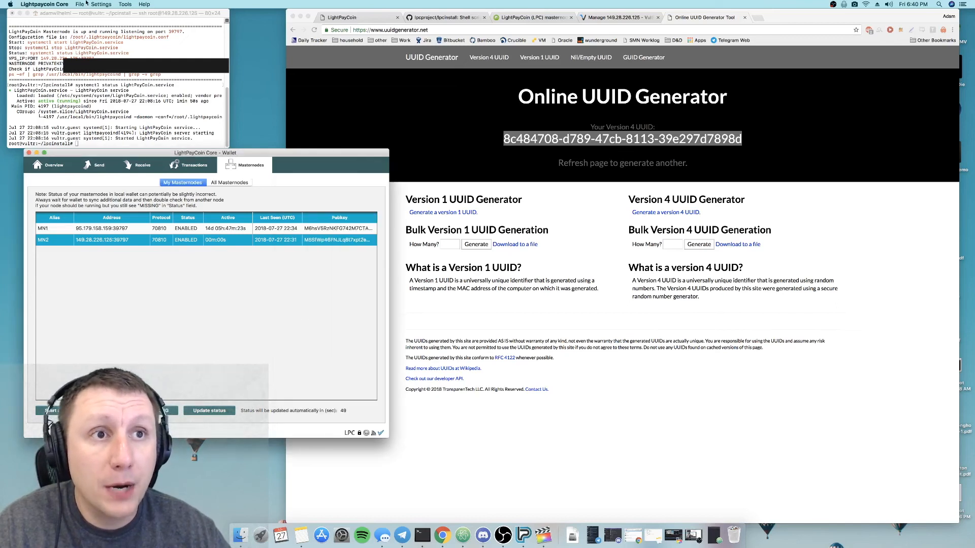
{"action": "left_click", "coordinate": [99, 4]}
{"action": "left_click", "coordinate": [94, 21]}
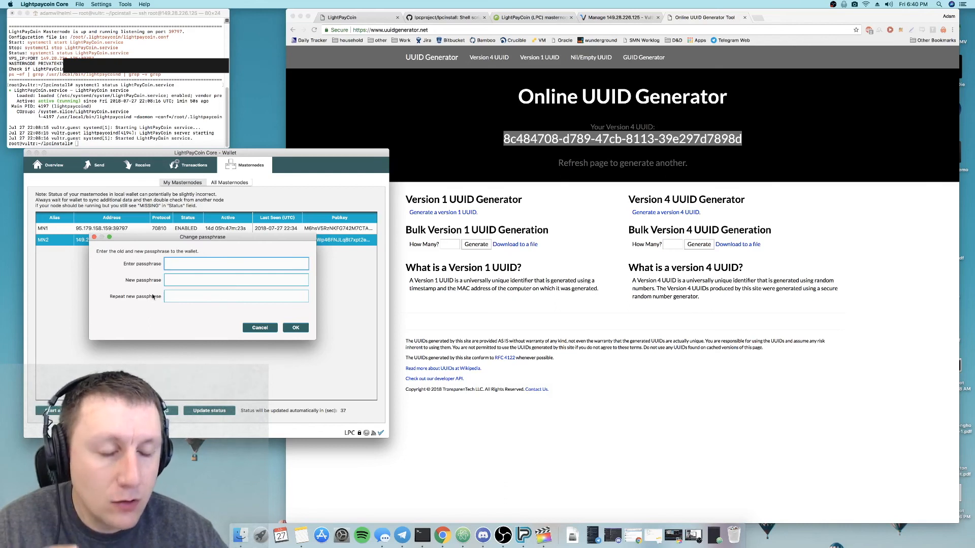
{"action": "left_click", "coordinate": [259, 328]}
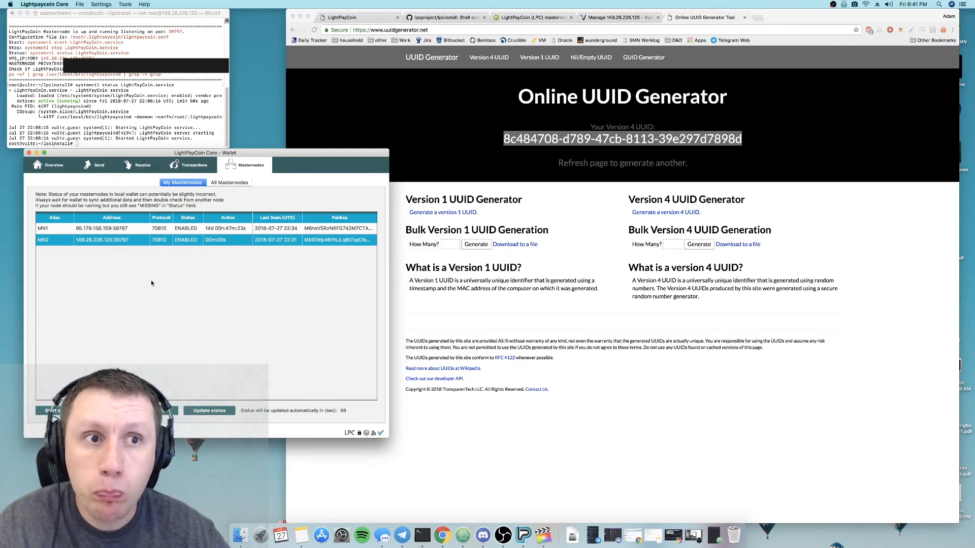
- Open the wallet backup's save dialog to view its file name and location options, and cancel without saving
{"action": "left_click", "coordinate": [57, 4]}
{"action": "mouse_move", "coordinate": [101, 3]}
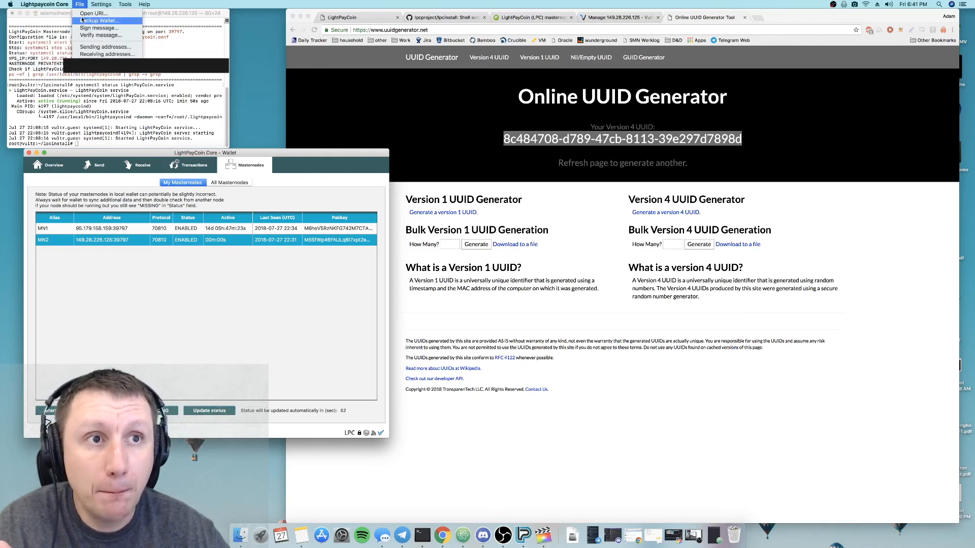
{"action": "left_click", "coordinate": [85, 22]}
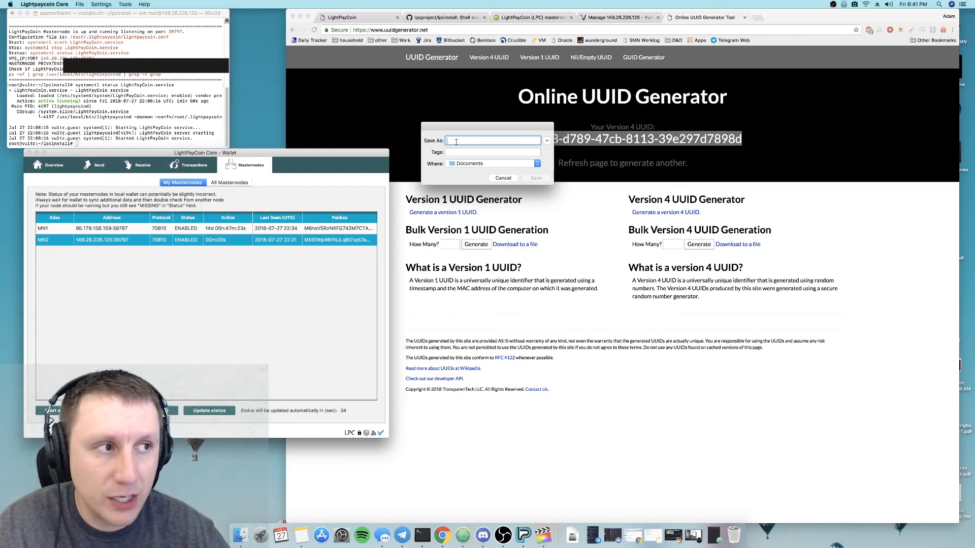
{"action": "left_click", "coordinate": [503, 178]}
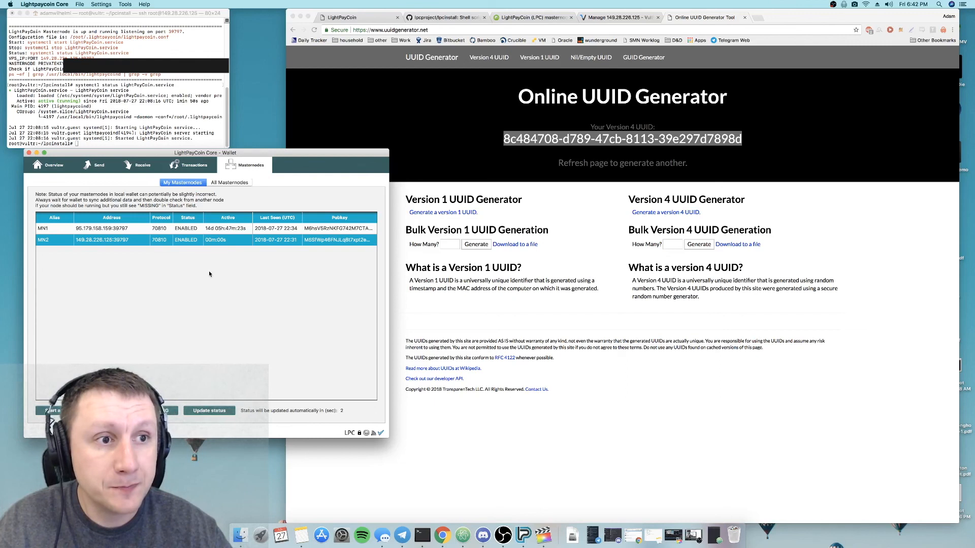
- Examine the wallet's transaction history for masternode rewards and minted coins, then return to the wallet overview
{"action": "left_click", "coordinate": [60, 166]}
{"action": "left_click", "coordinate": [244, 166]}
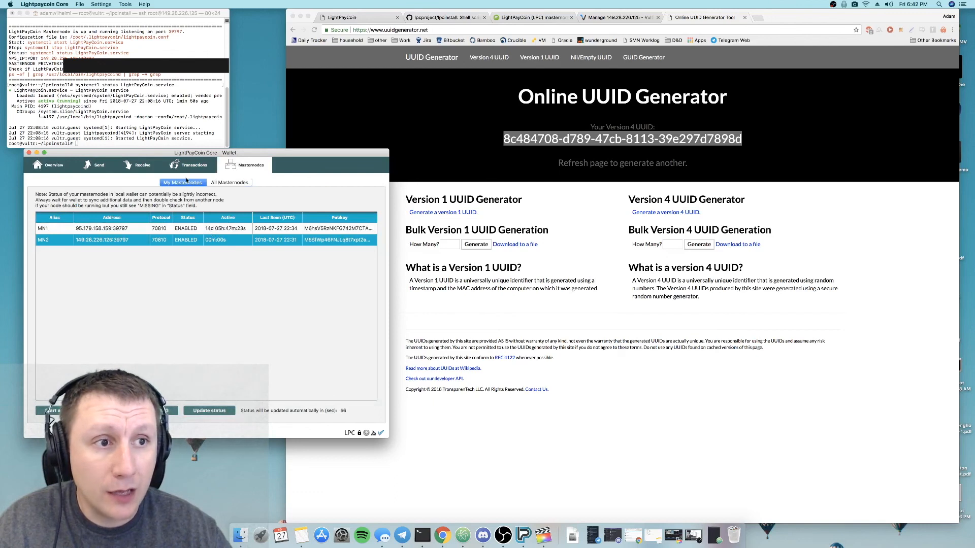
{"action": "left_click", "coordinate": [184, 167]}
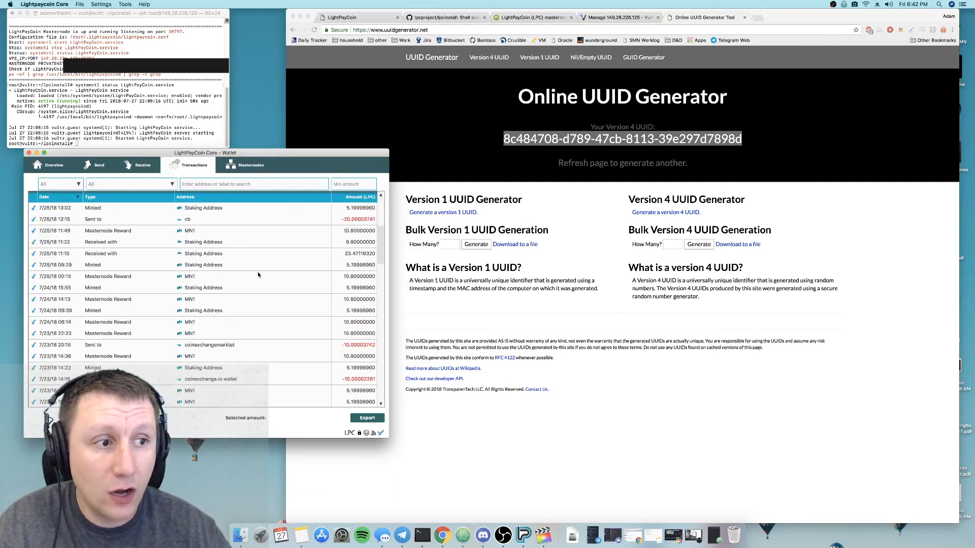
{"action": "scroll", "coordinate": [259, 276], "scroll_direction": "down", "scroll_amount": 10}
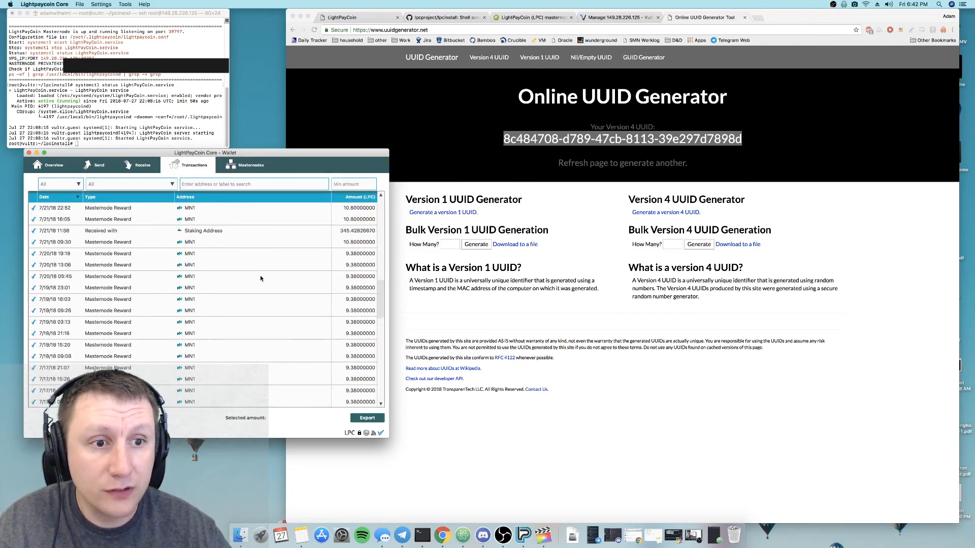
{"action": "scroll", "coordinate": [262, 281], "scroll_direction": "down", "scroll_amount": 8}
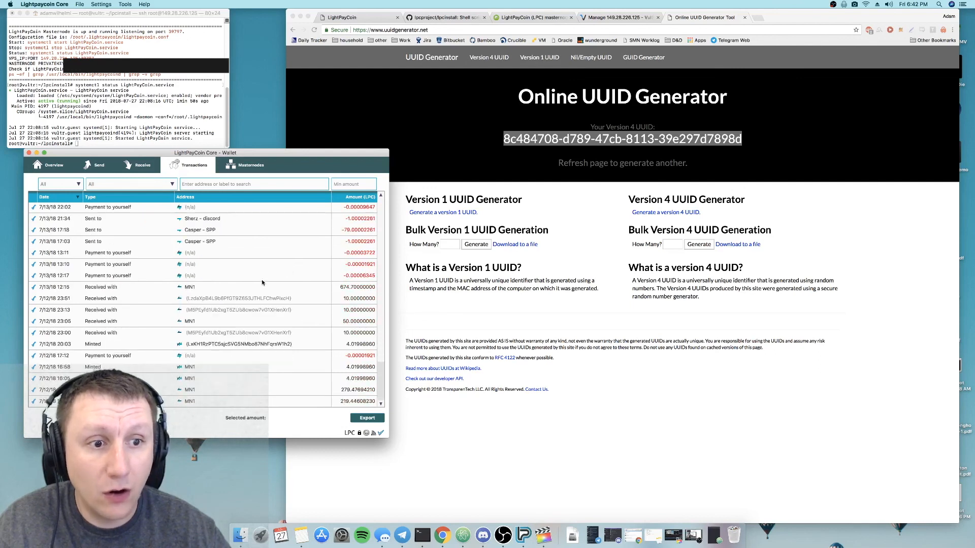
{"action": "scroll", "coordinate": [261, 280], "scroll_direction": "up", "scroll_amount": 6}
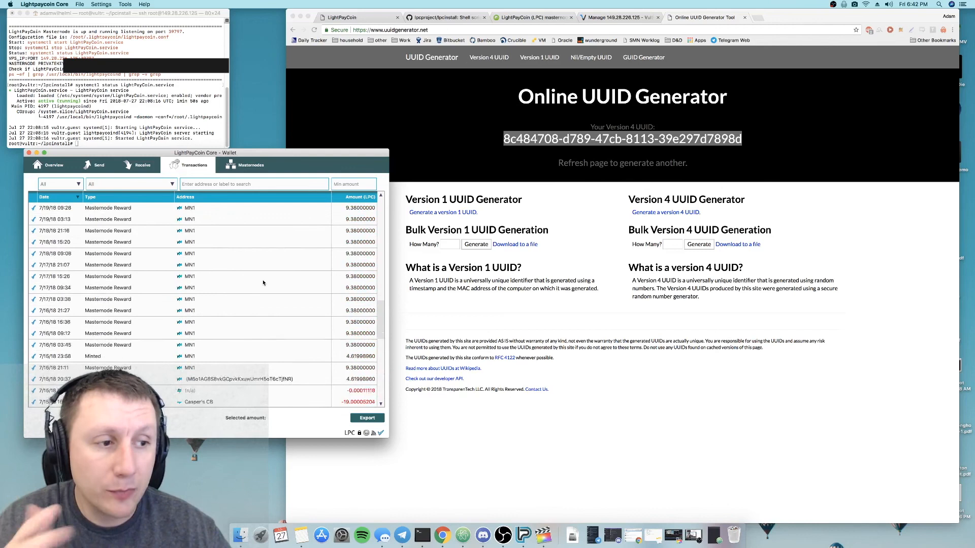
{"action": "scroll", "coordinate": [263, 282], "scroll_direction": "down", "scroll_amount": 3}
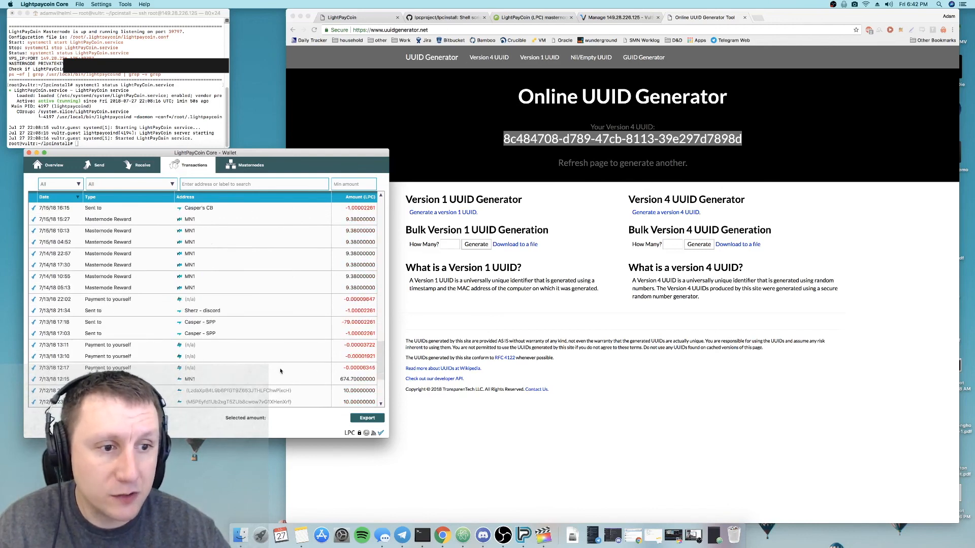
{"action": "scroll", "coordinate": [373, 298], "scroll_direction": "up", "scroll_amount": 6}
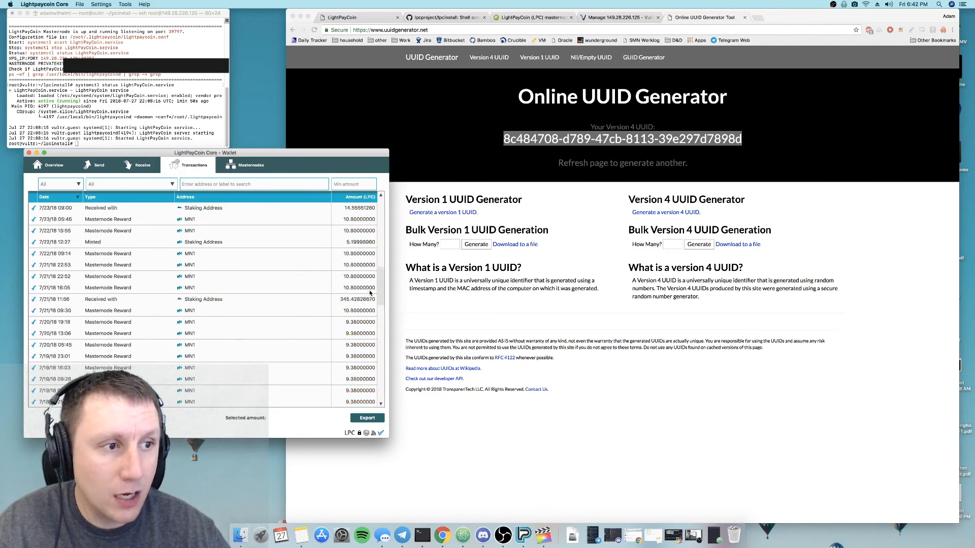
{"action": "scroll", "coordinate": [370, 293], "scroll_direction": "up", "scroll_amount": 5}
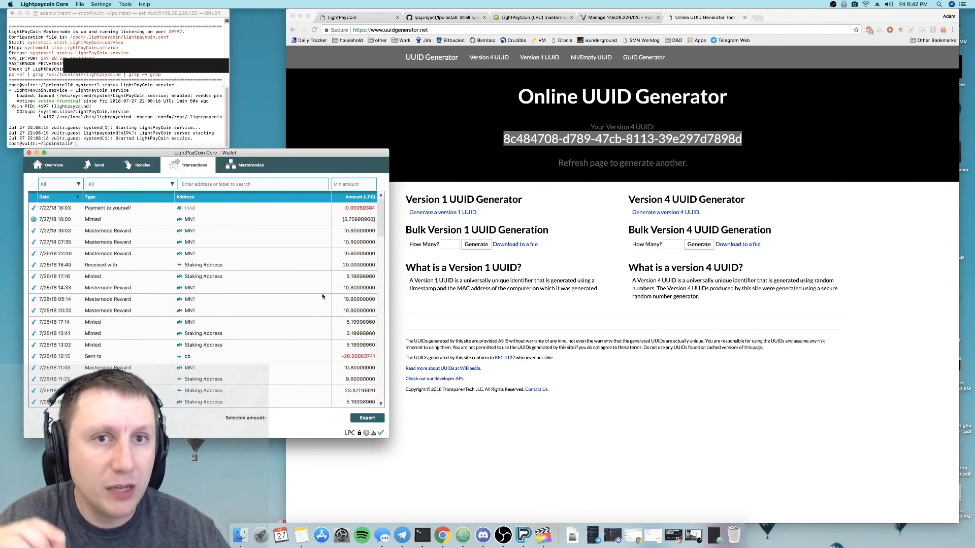
{"action": "scroll", "coordinate": [322, 295], "scroll_direction": "down", "scroll_amount": 5}
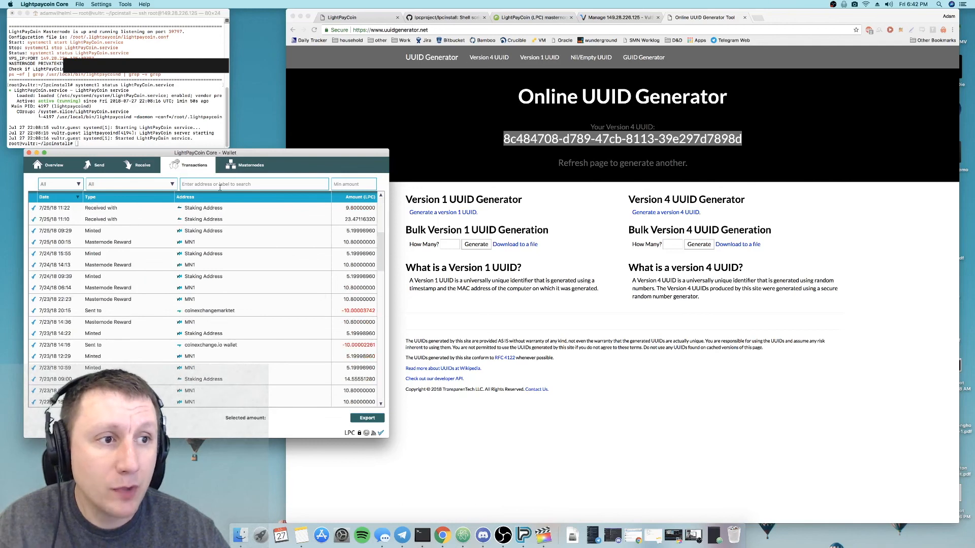
{"action": "scroll", "coordinate": [209, 274], "scroll_direction": "up", "scroll_amount": 5}
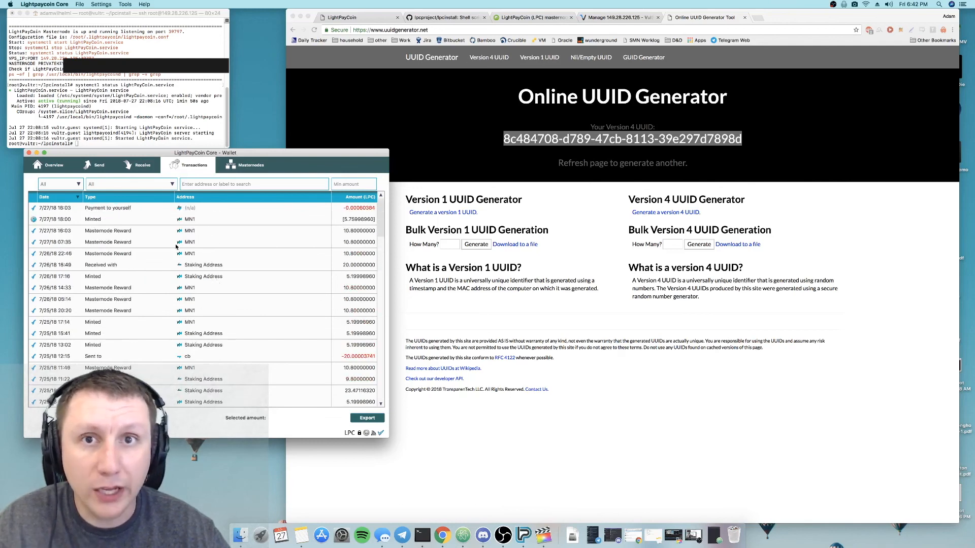
{"action": "left_click", "coordinate": [58, 164]}
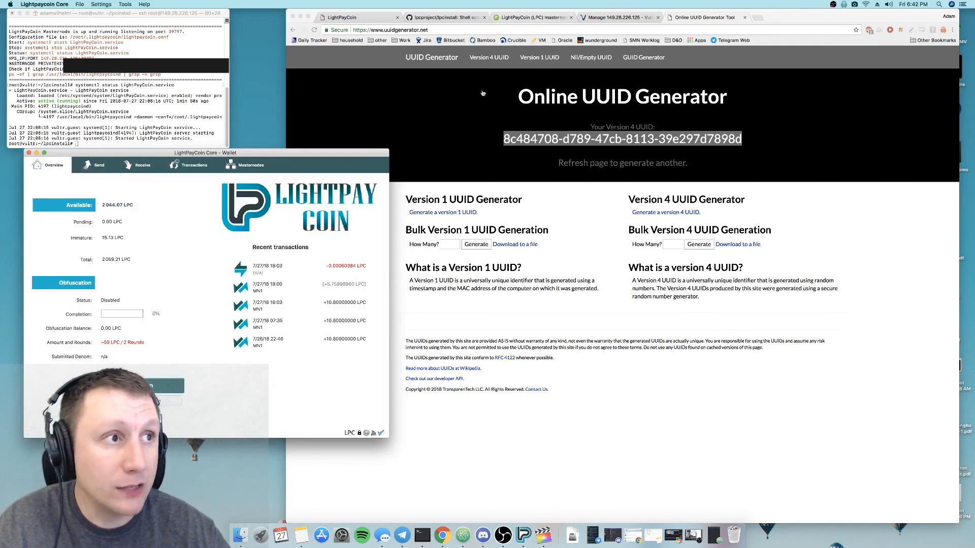
- Switch to the LightPayCoin page on masternodes.online in Chrome, reload it and examine the income, price and masternode statistics
{"action": "left_click", "coordinate": [511, 18]}
{"action": "left_click", "coordinate": [511, 18]}
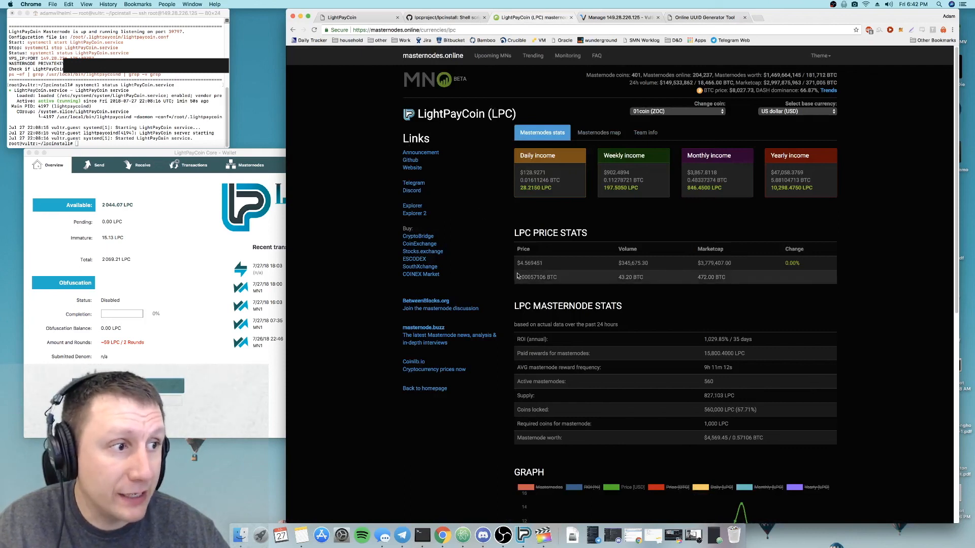
{"action": "left_click", "coordinate": [314, 30]}
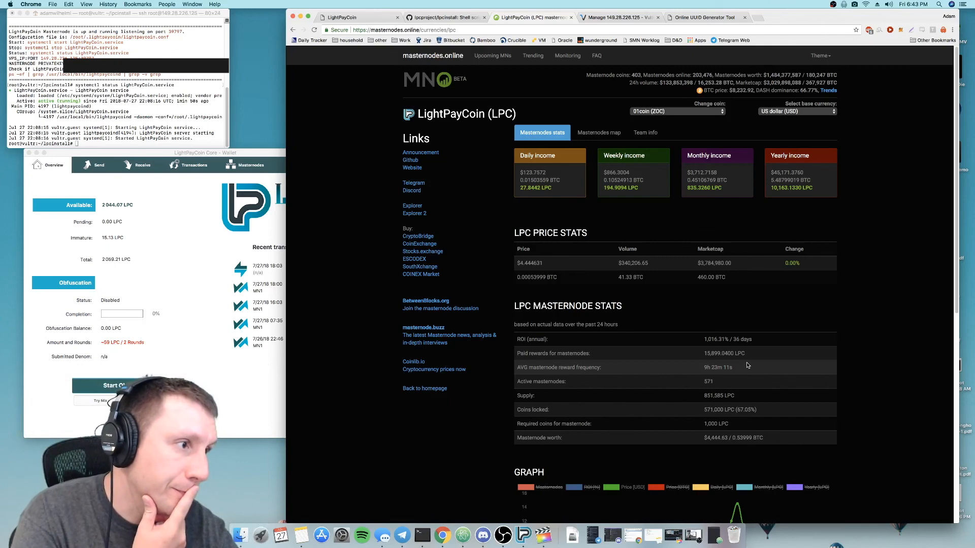
{"action": "scroll", "coordinate": [747, 366], "scroll_direction": "down", "scroll_amount": 10}
{"action": "scroll", "coordinate": [745, 363], "scroll_direction": "up", "scroll_amount": 9}
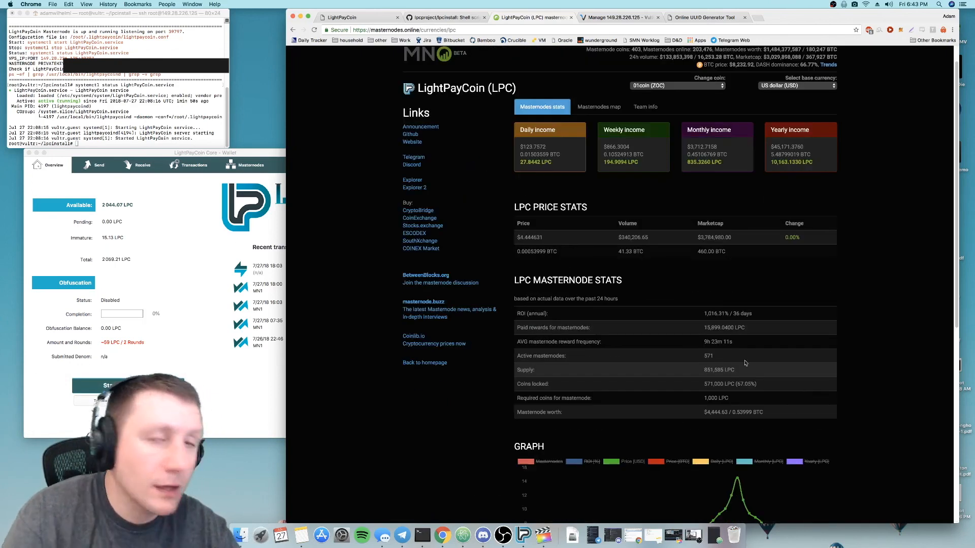